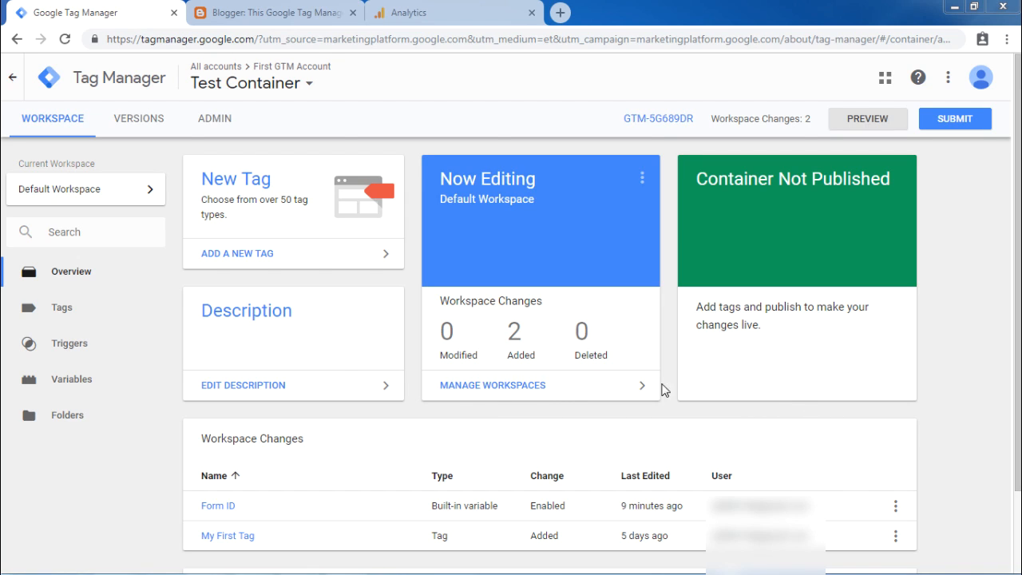
- Create a new tag in the Test Container workspace and name it Page View Tag
{"action": "left_click", "coordinate": [255, 250]}
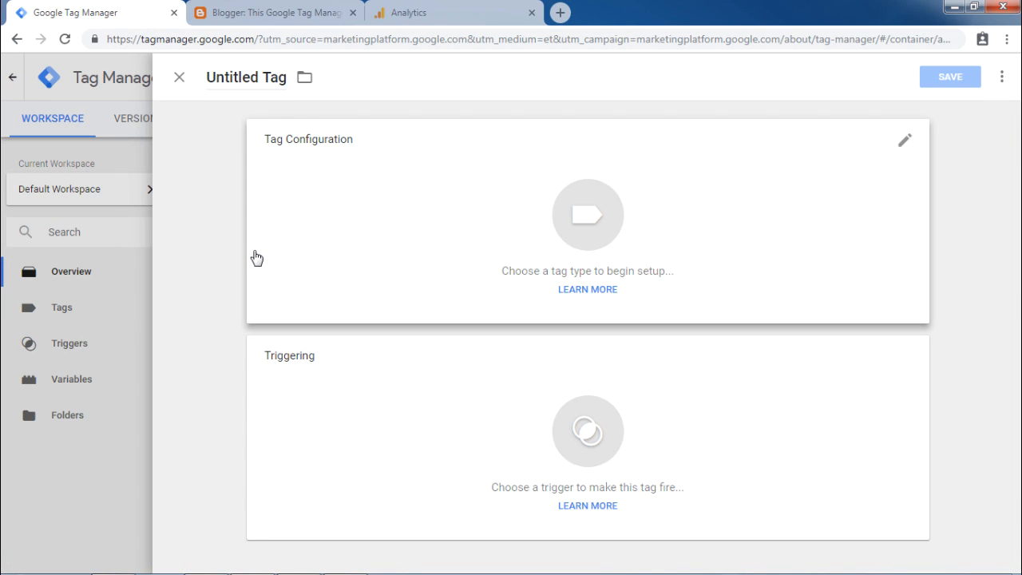
{"action": "double_click", "coordinate": [232, 78]}
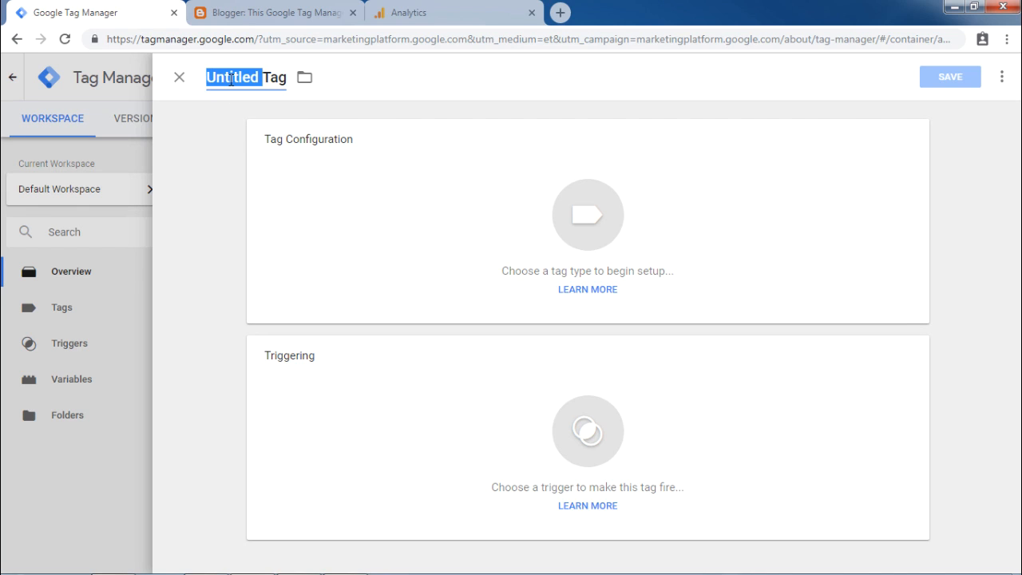
{"action": "type", "text": "Page View"}
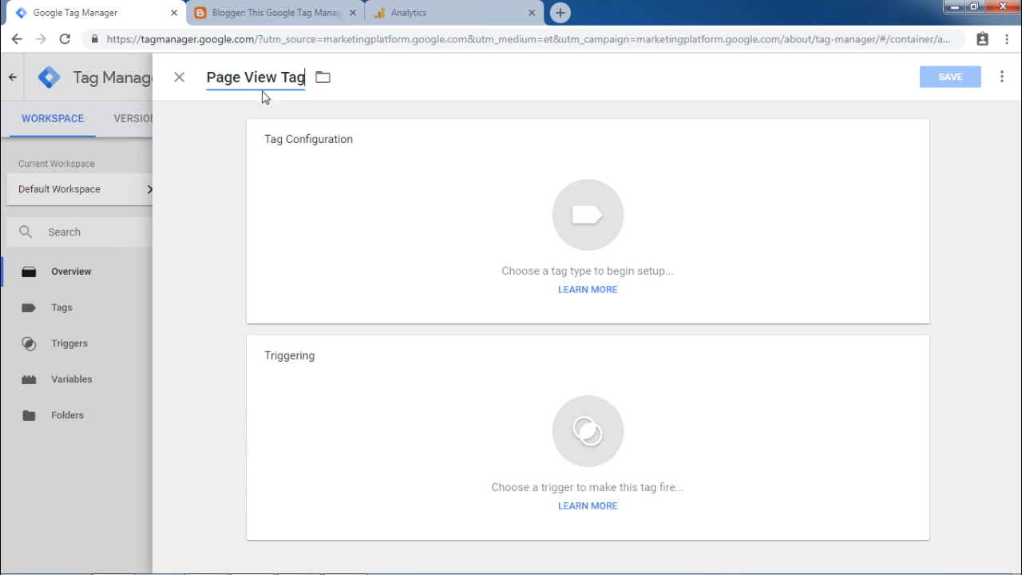
- Set the tag type to Google Analytics - Universal Analytics and enable overriding settings in this tag
{"action": "left_click", "coordinate": [569, 231]}
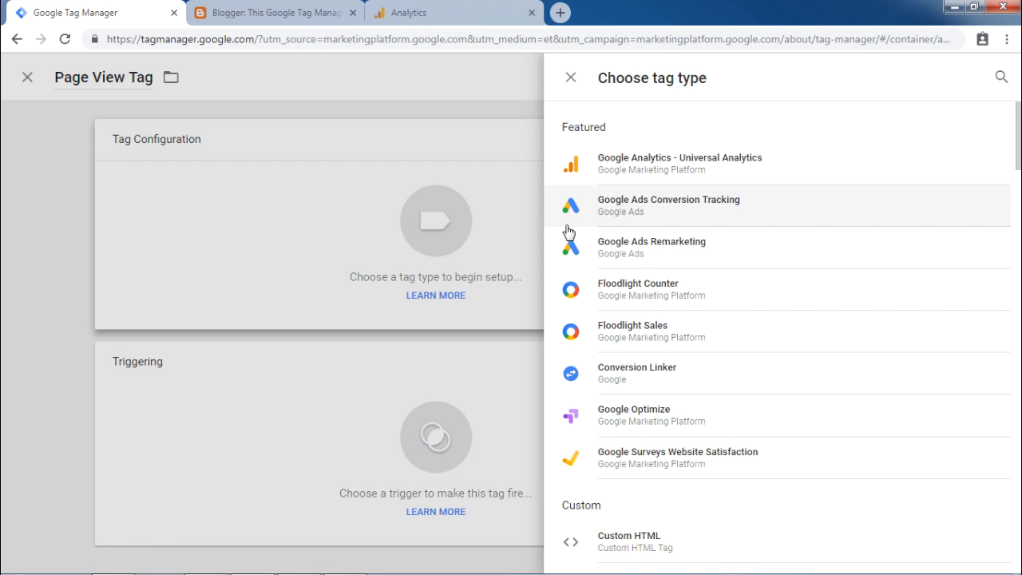
{"action": "left_click", "coordinate": [692, 172]}
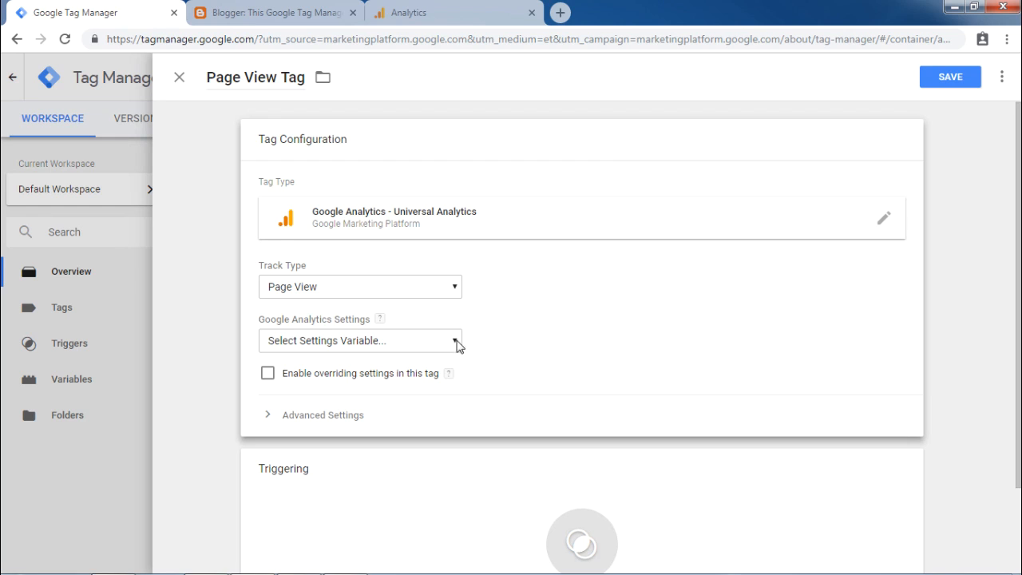
{"action": "left_click", "coordinate": [267, 375]}
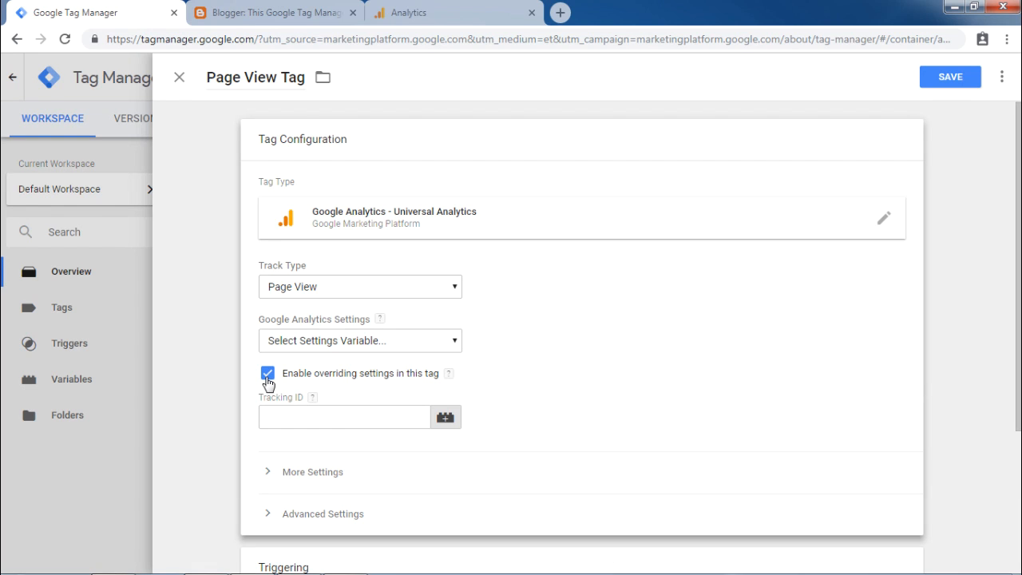
{"action": "left_click", "coordinate": [304, 416]}
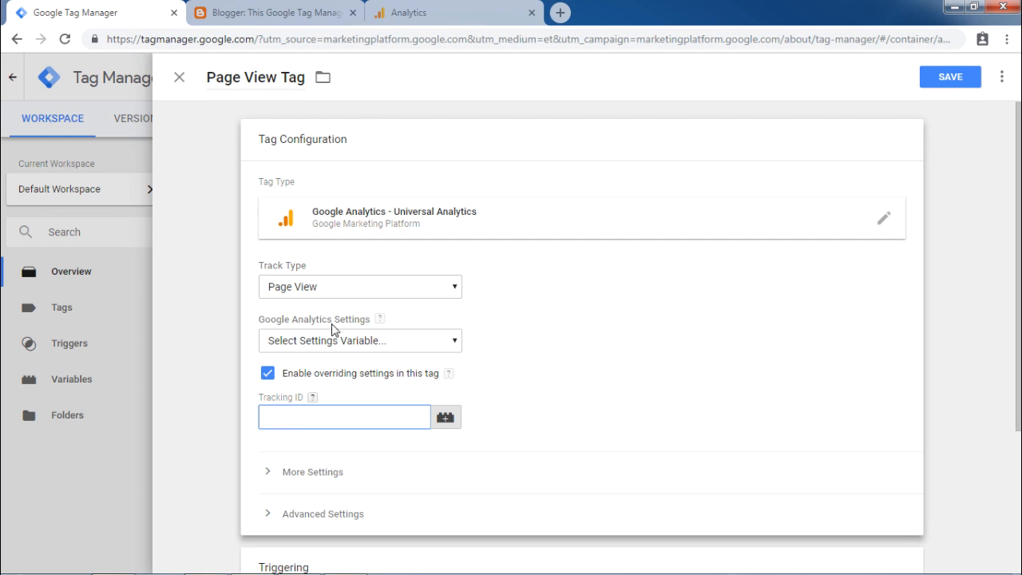
- Copy the tracking ID from the property settings in Google Analytics and paste it into the tag's Tracking ID in Tag Manager
{"action": "left_click", "coordinate": [443, 4]}
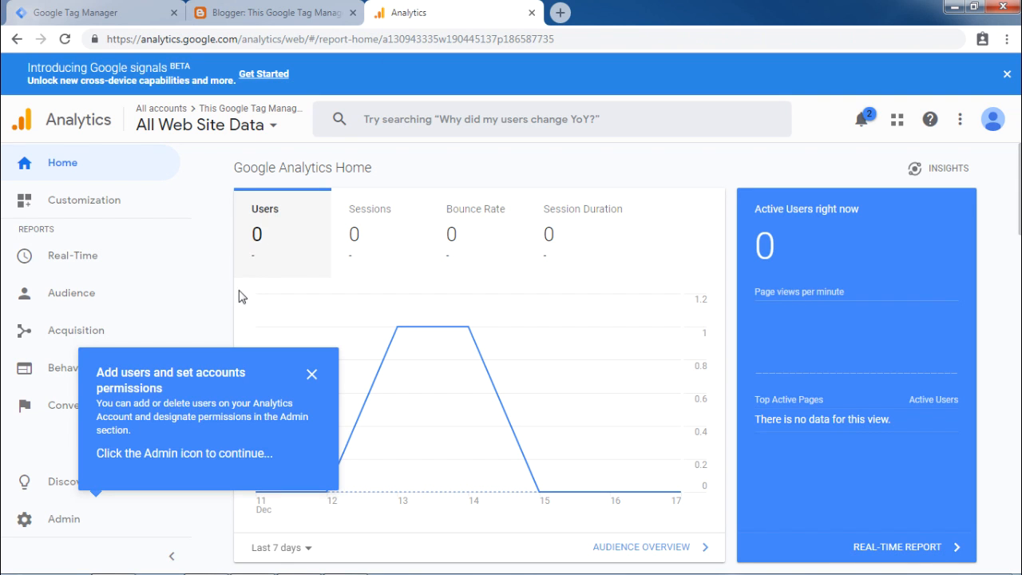
{"action": "left_click", "coordinate": [49, 531]}
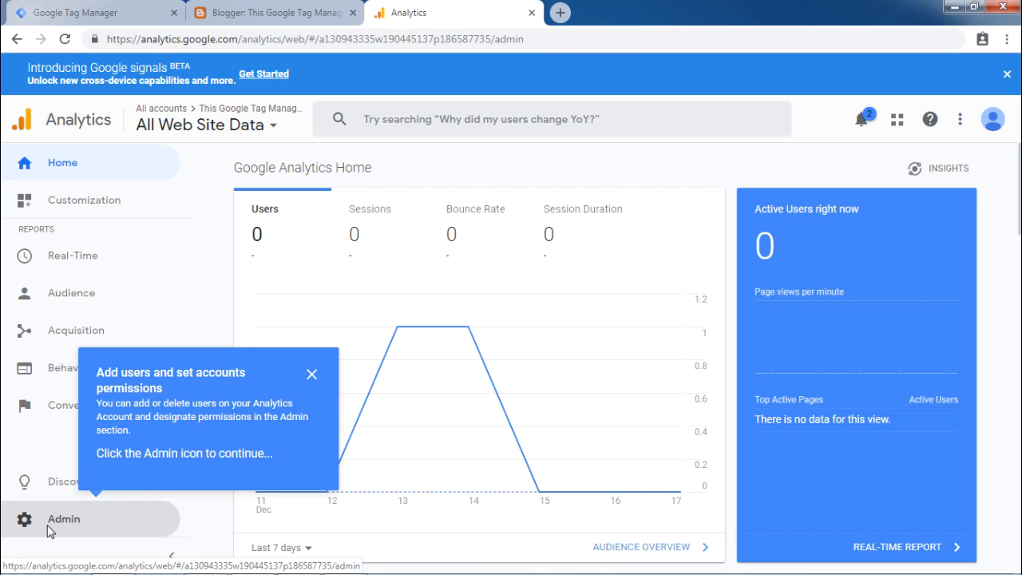
{"action": "left_click", "coordinate": [697, 275]}
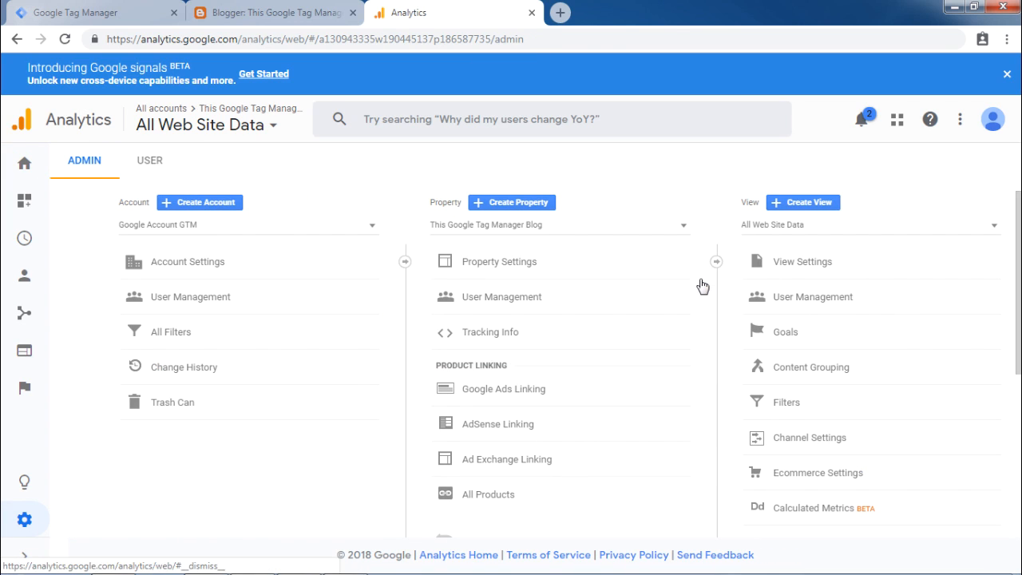
{"action": "left_click", "coordinate": [657, 279]}
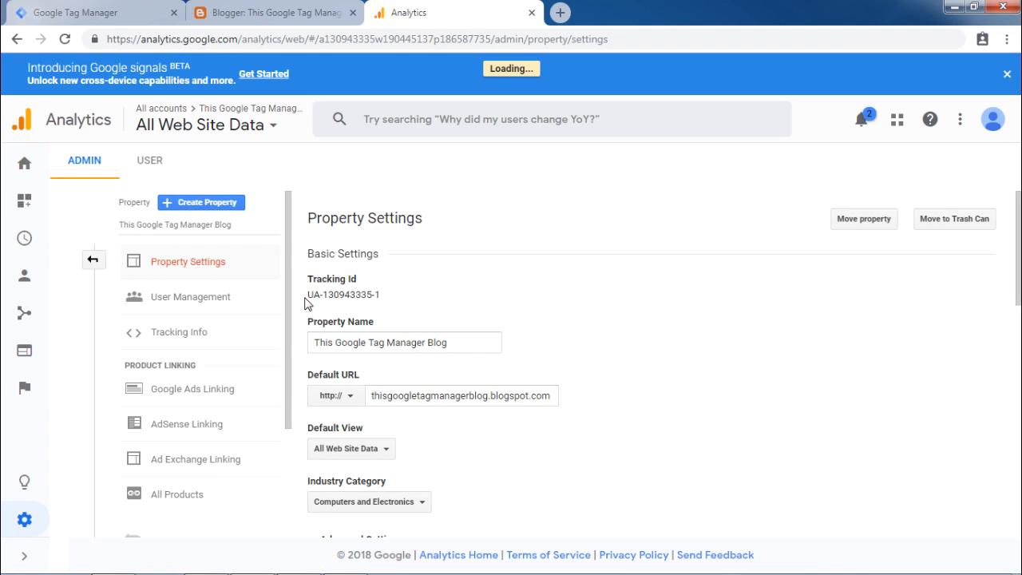
{"action": "left_click_drag", "start_coordinate": [310, 294], "coordinate": [382, 297]}
{"action": "key", "text": "ctrl+c"}
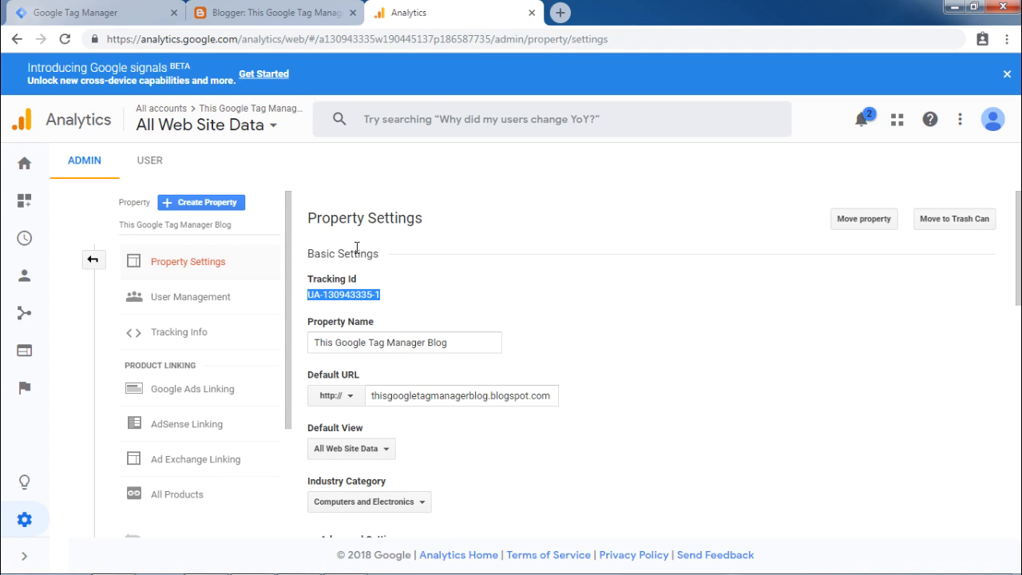
{"action": "left_click", "coordinate": [56, 9]}
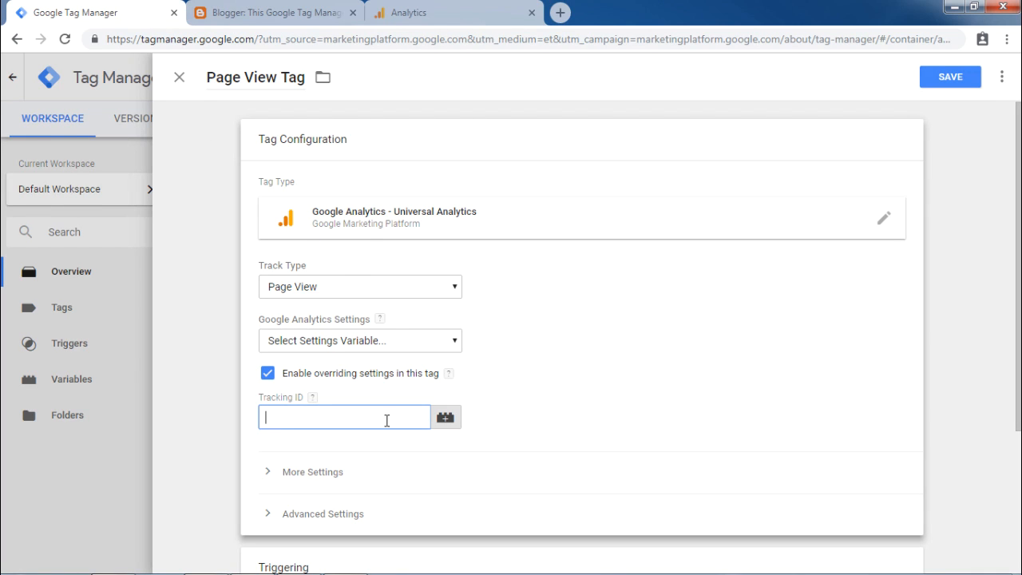
{"action": "key", "text": "ctrl+v"}
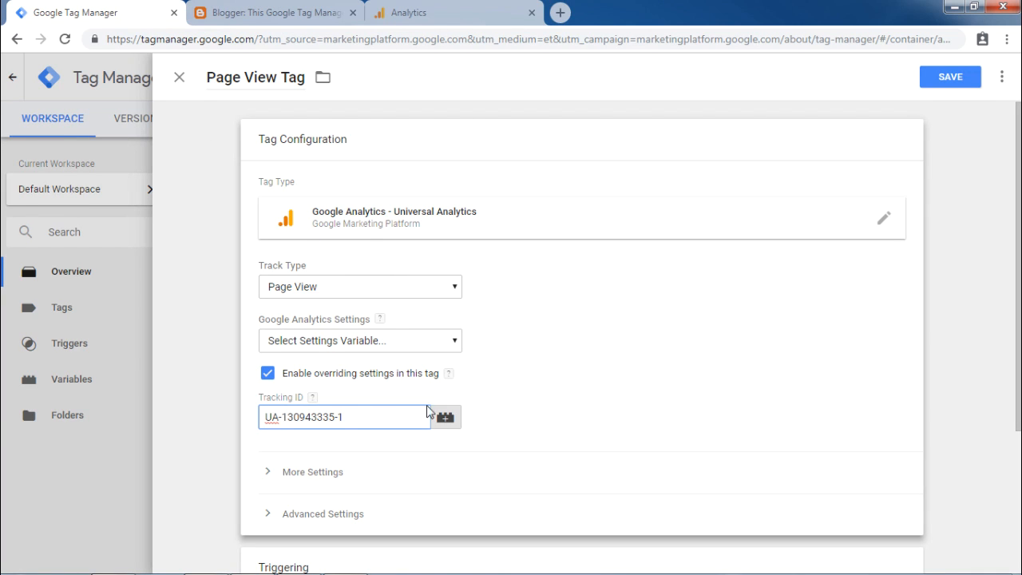
- Add the All Pages page view trigger to the tag and save the tag
{"action": "left_click", "coordinate": [945, 80]}
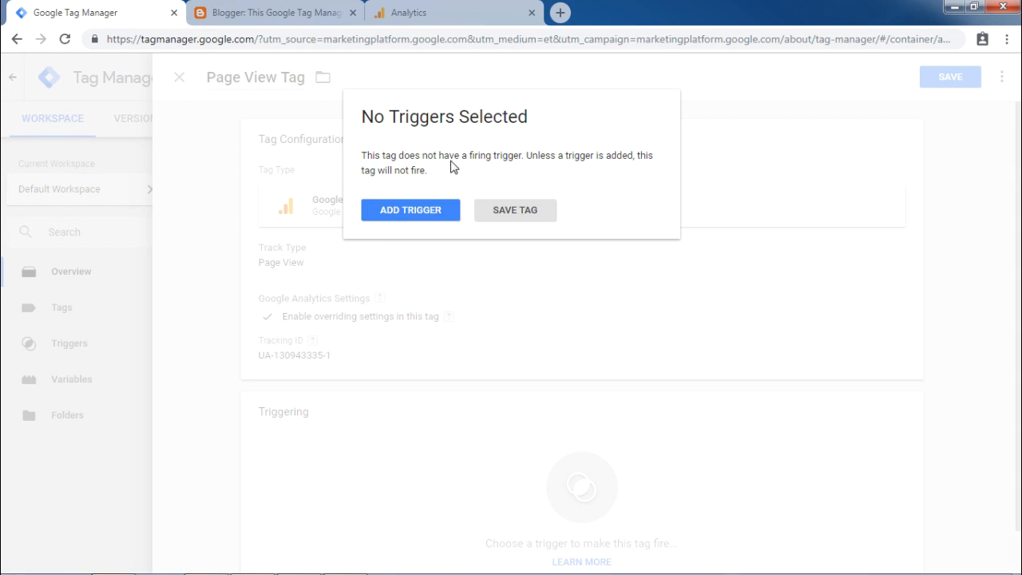
{"action": "left_click", "coordinate": [434, 212]}
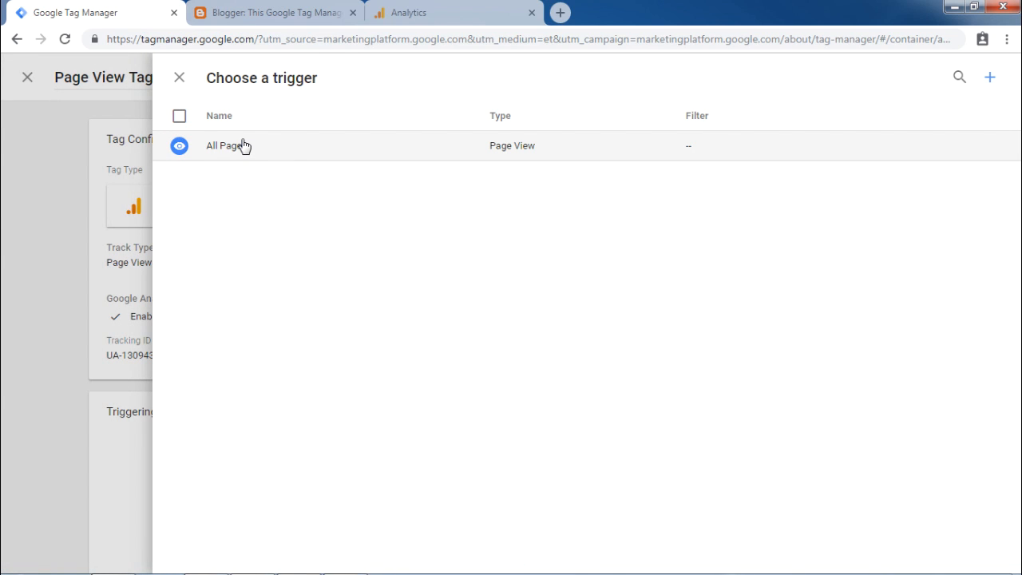
{"action": "left_click", "coordinate": [512, 148]}
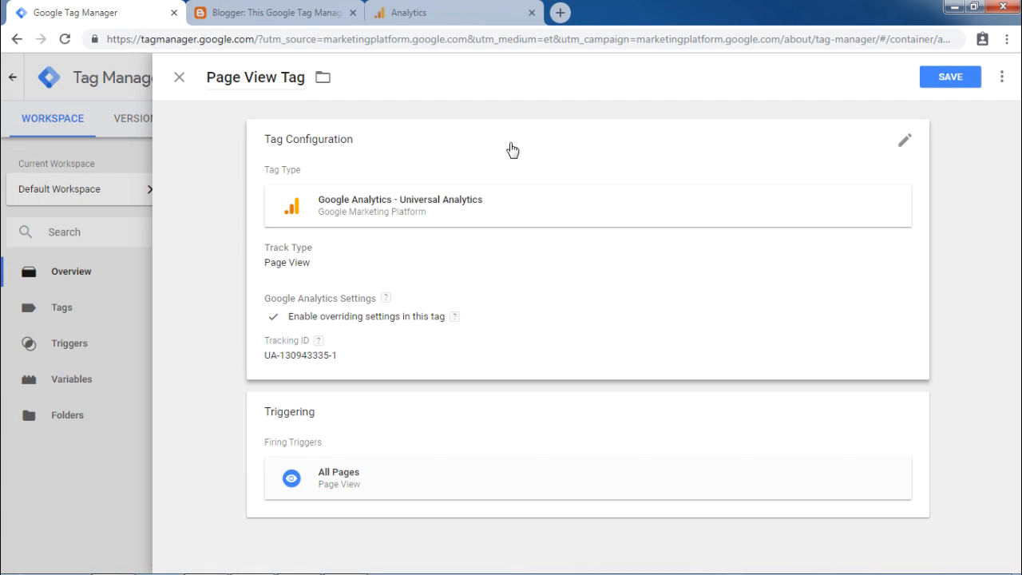
{"action": "left_click", "coordinate": [949, 83]}
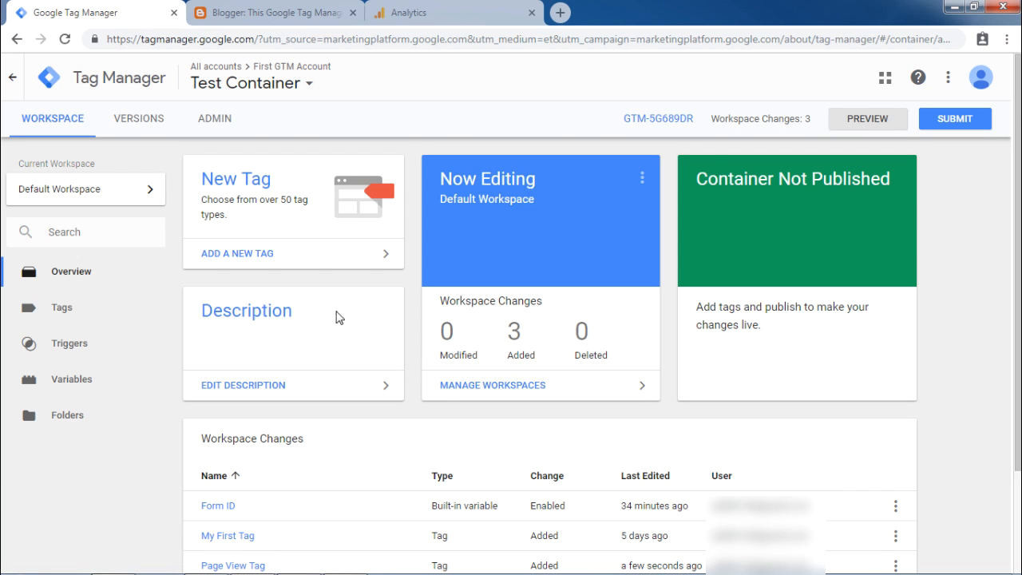
- Start preview mode for the Default Workspace and open the live blog from Blogger
{"action": "left_click", "coordinate": [840, 124]}
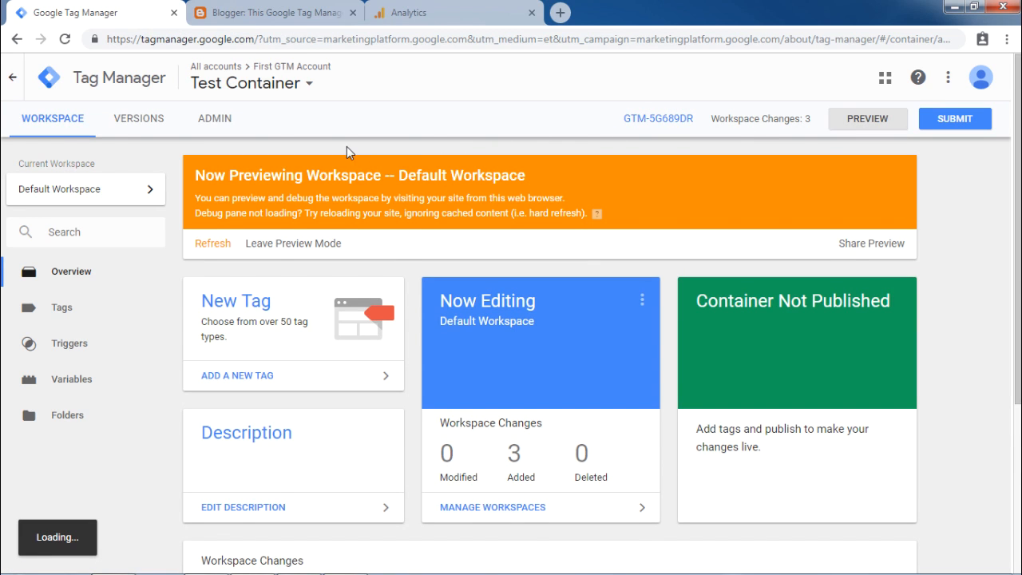
{"action": "left_click", "coordinate": [319, 15]}
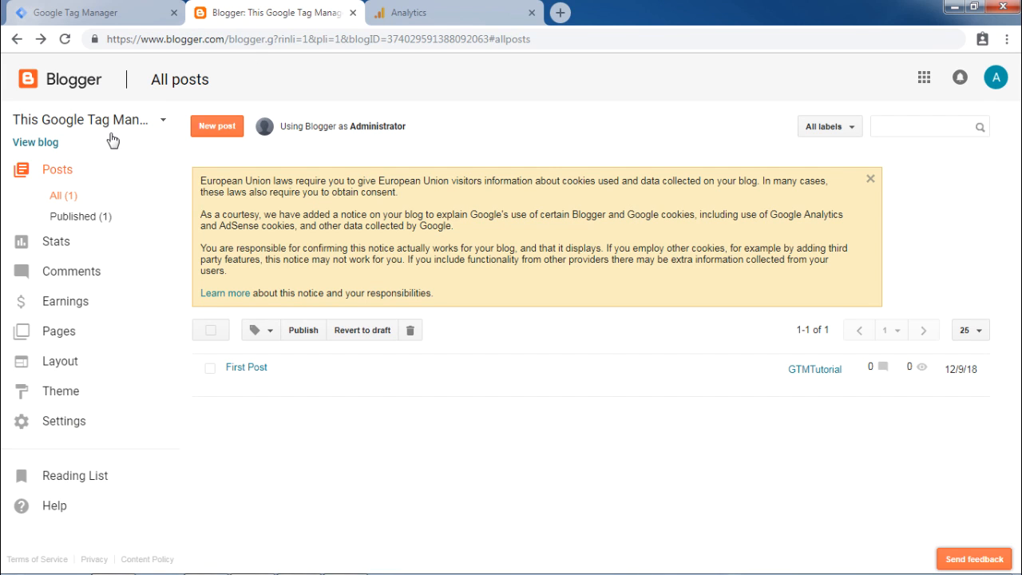
{"action": "left_click", "coordinate": [18, 142]}
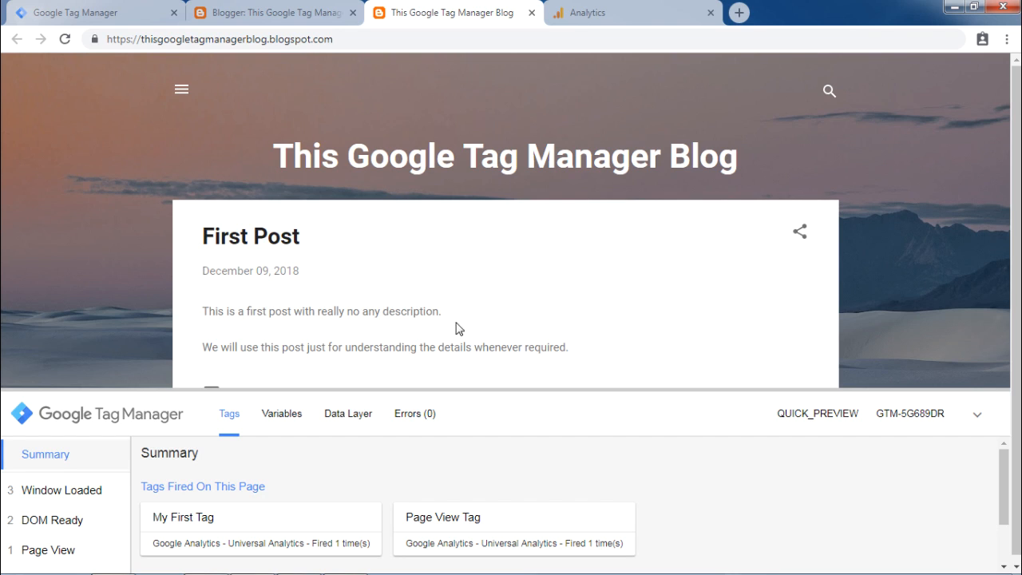
- Switch to Google Analytics and examine active users, pageviews, traffic sources and locations in the real-time overview report
{"action": "left_click", "coordinate": [599, 14]}
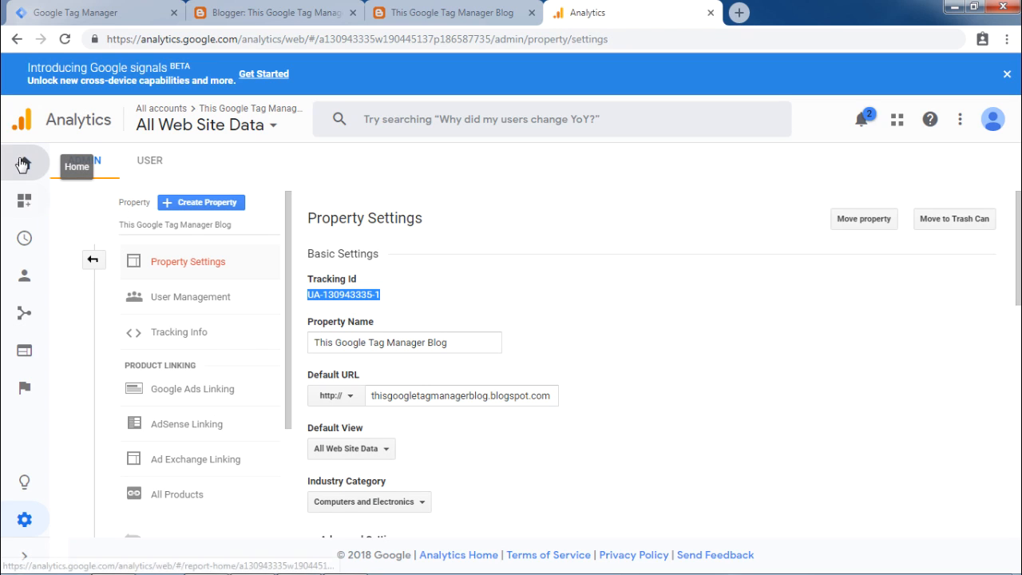
{"action": "left_click", "coordinate": [22, 164]}
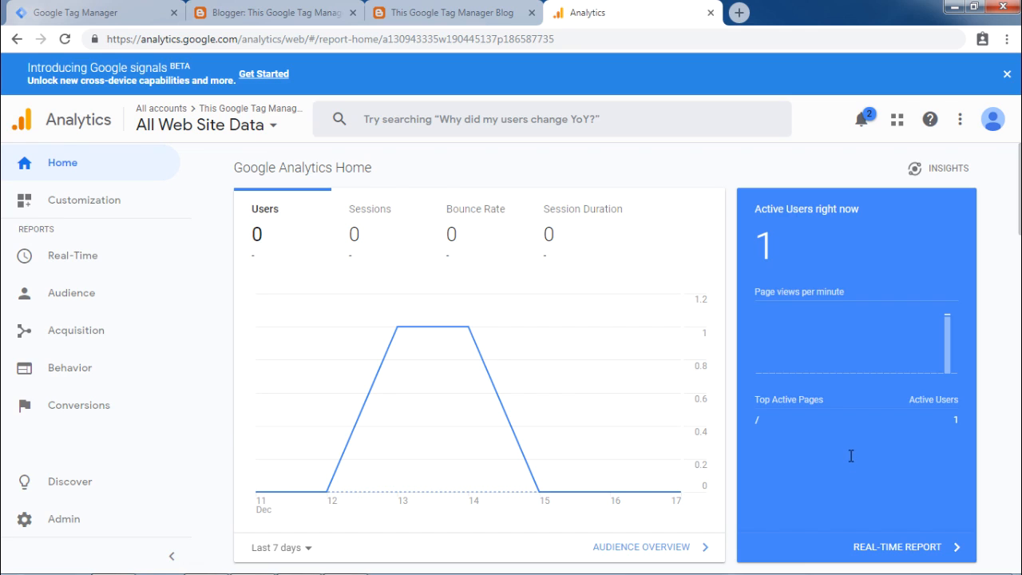
{"action": "left_click", "coordinate": [878, 546]}
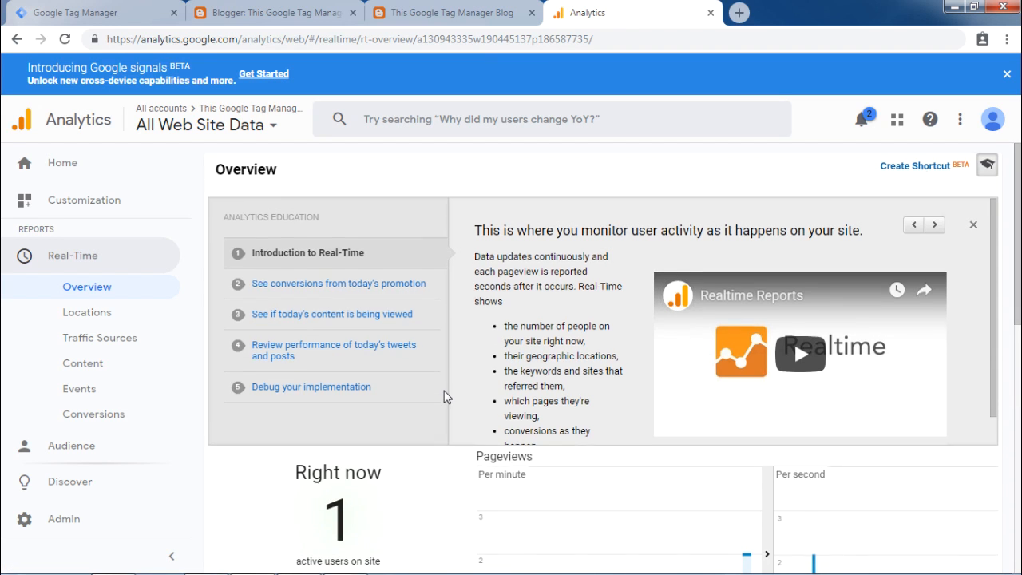
{"action": "scroll", "coordinate": [444, 393], "scroll_direction": "down", "scroll_amount": 2}
{"action": "scroll", "coordinate": [445, 397], "scroll_direction": "down", "scroll_amount": 1}
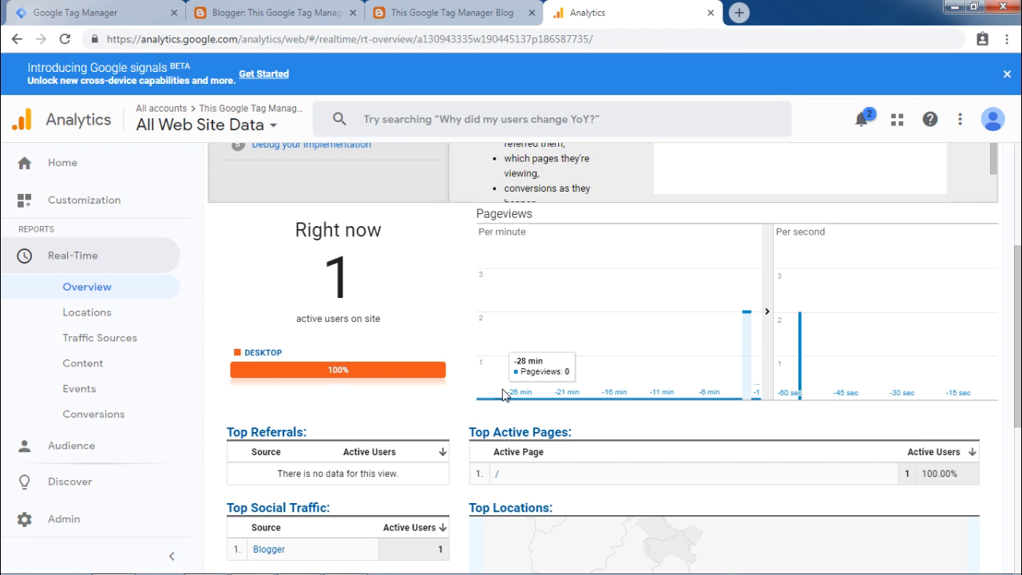
{"action": "scroll", "coordinate": [503, 395], "scroll_direction": "down", "scroll_amount": 3}
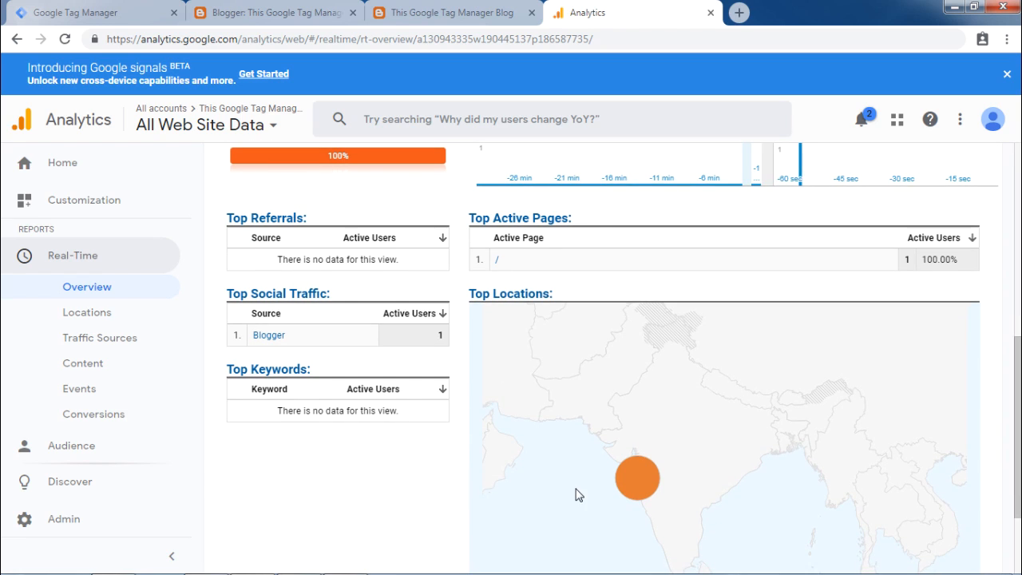
{"action": "scroll", "coordinate": [417, 477], "scroll_direction": "up", "scroll_amount": 2}
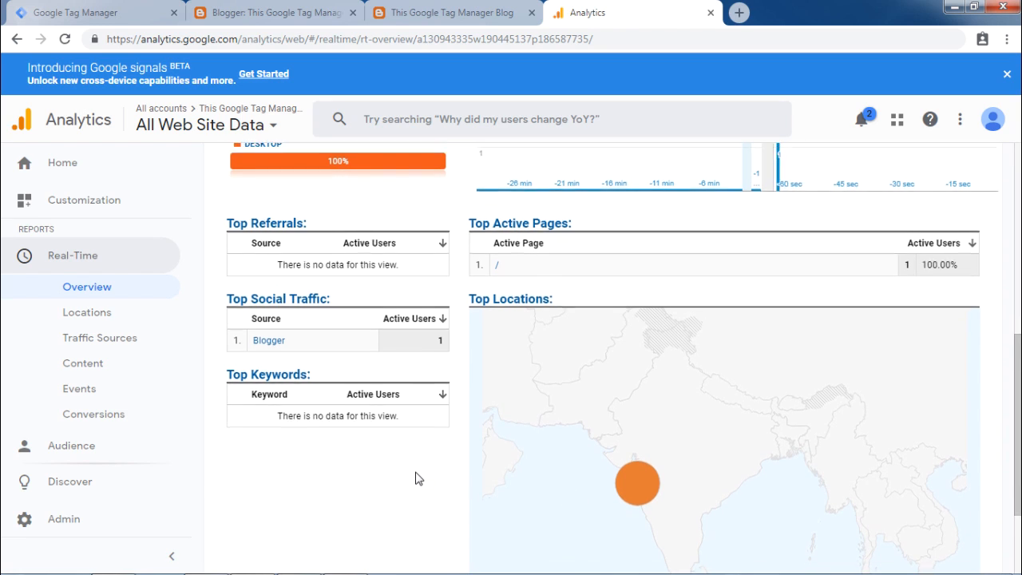
{"action": "scroll", "coordinate": [415, 477], "scroll_direction": "up", "scroll_amount": 1}
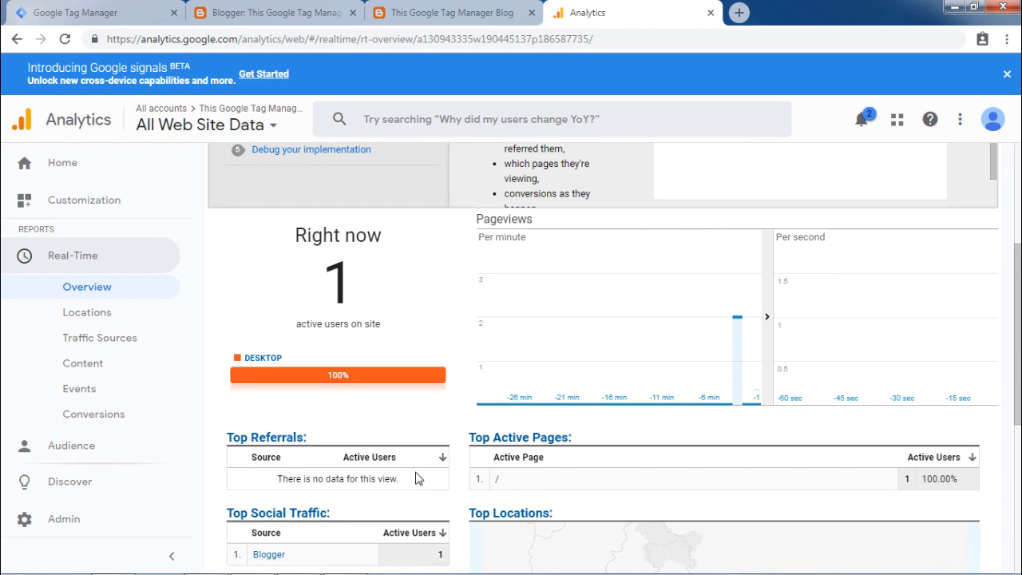
{"action": "left_click", "coordinate": [132, 10]}
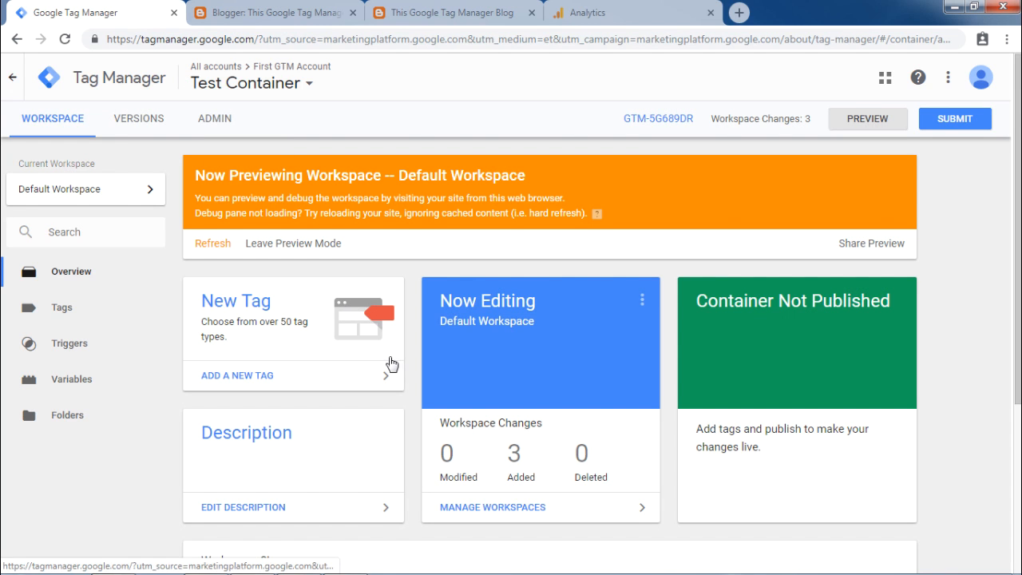
{"action": "left_click", "coordinate": [405, 12]}
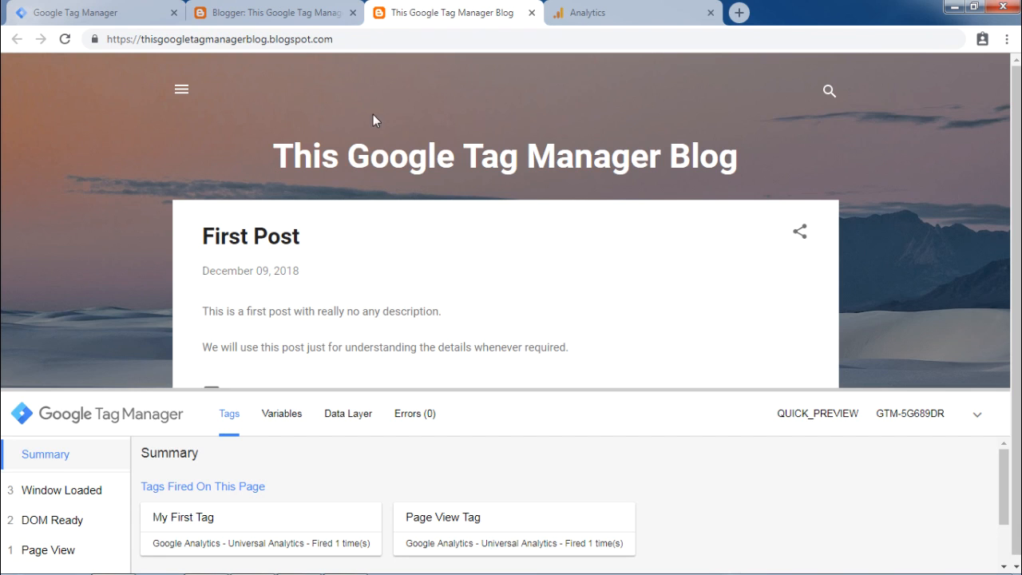
{"action": "left_click", "coordinate": [591, 11]}
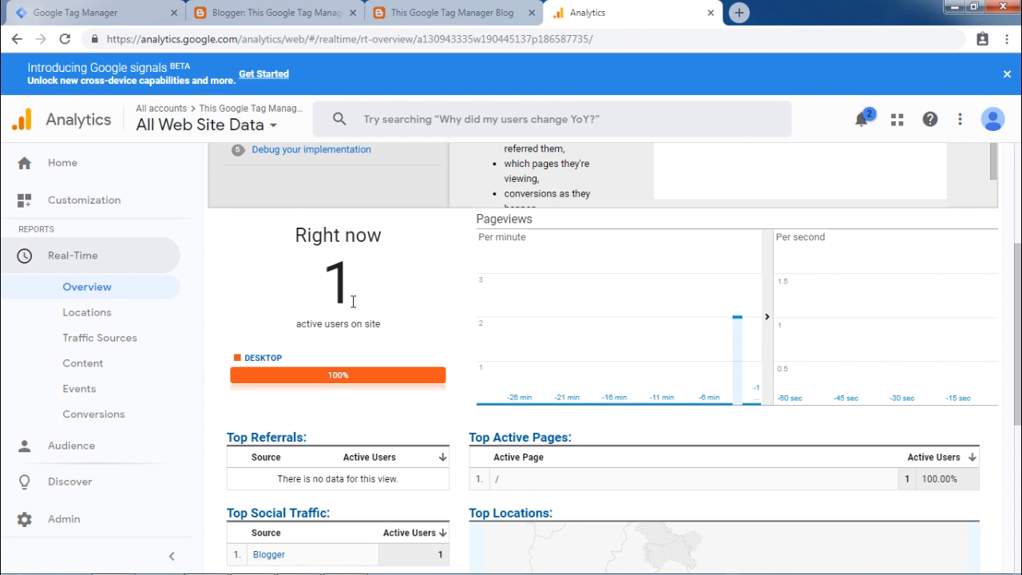
{"action": "left_click", "coordinate": [86, 18]}
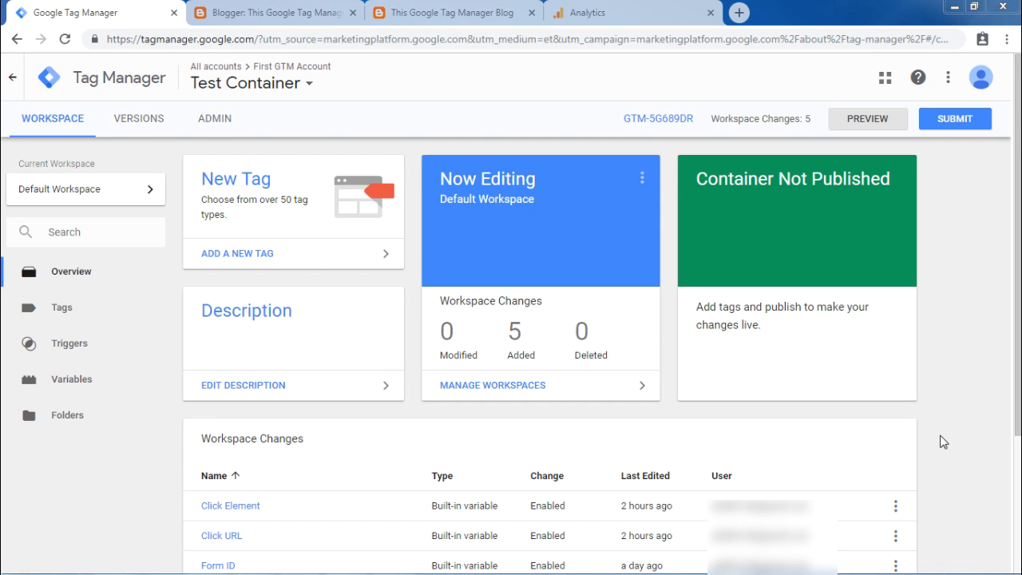
- Switch to the live blog, open An External Link from the First Post in a new browser tab and view its page
{"action": "left_click", "coordinate": [476, 11]}
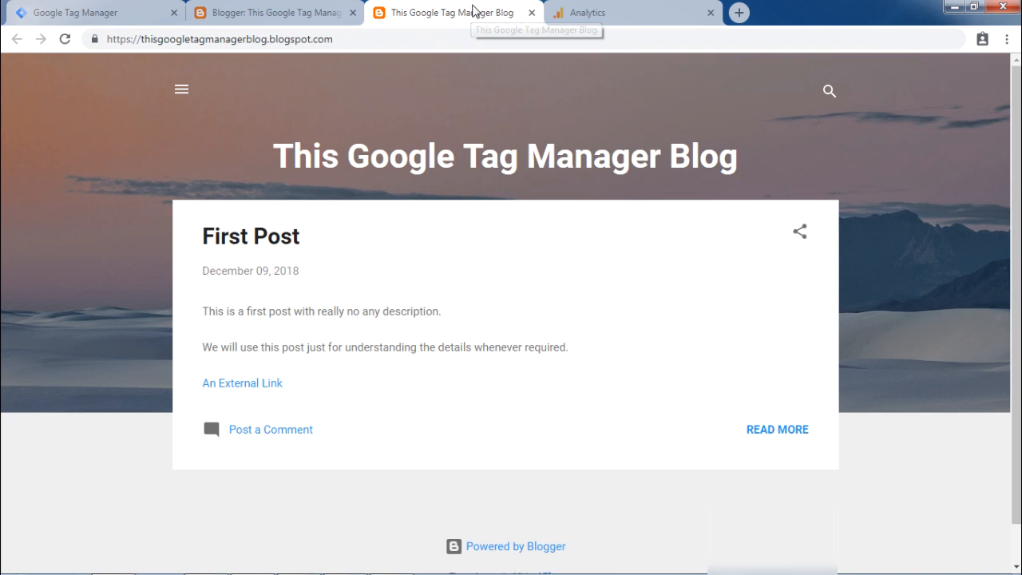
{"action": "left_click", "coordinate": [249, 385], "text": "ctrl"}
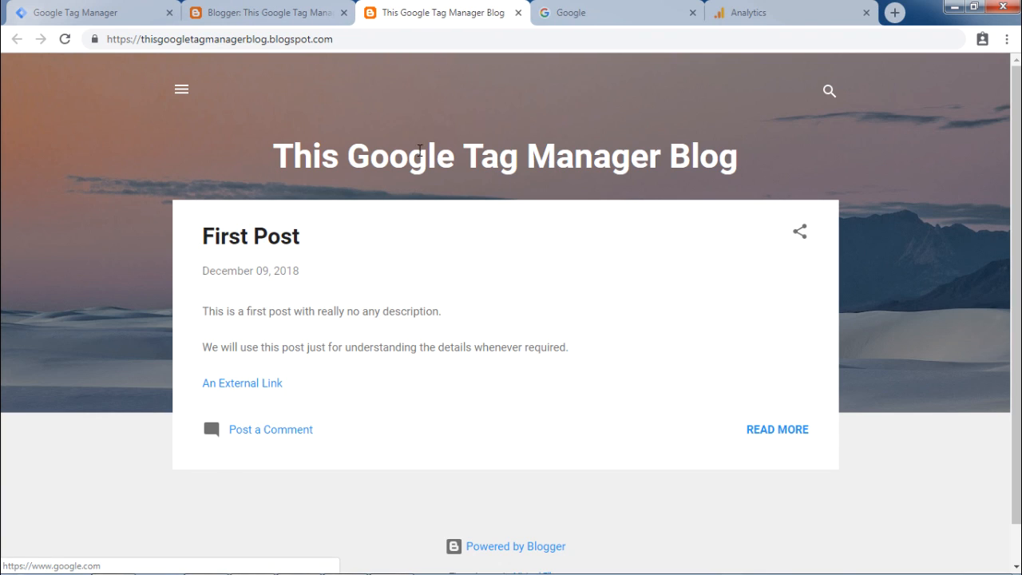
{"action": "left_click", "coordinate": [559, 8]}
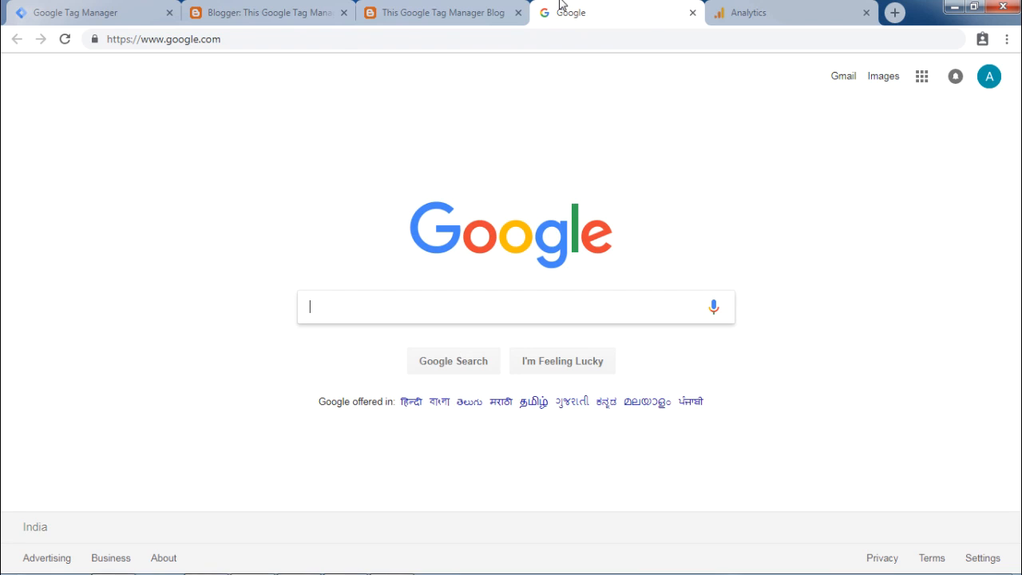
- Switch to Google Tag Manager and create a new tag named External Link Tag in the Default Workspace
{"action": "left_click", "coordinate": [467, 6]}
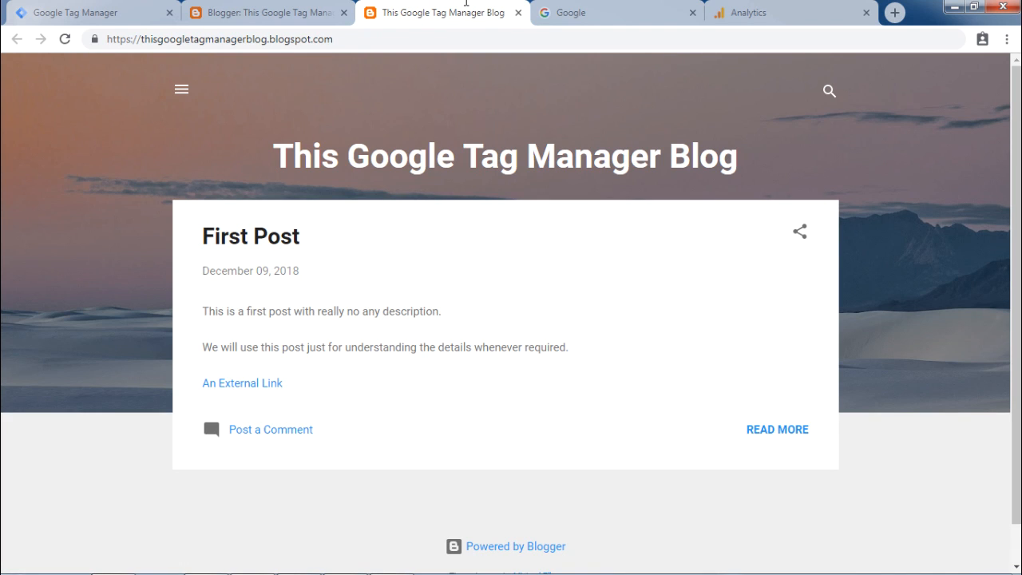
{"action": "left_click", "coordinate": [151, 4]}
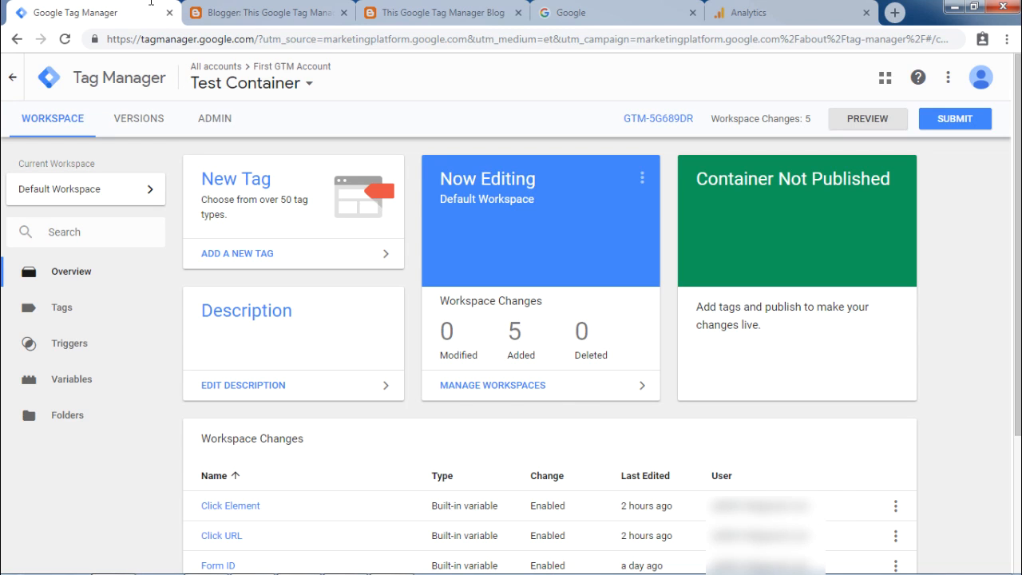
{"action": "left_click", "coordinate": [77, 310]}
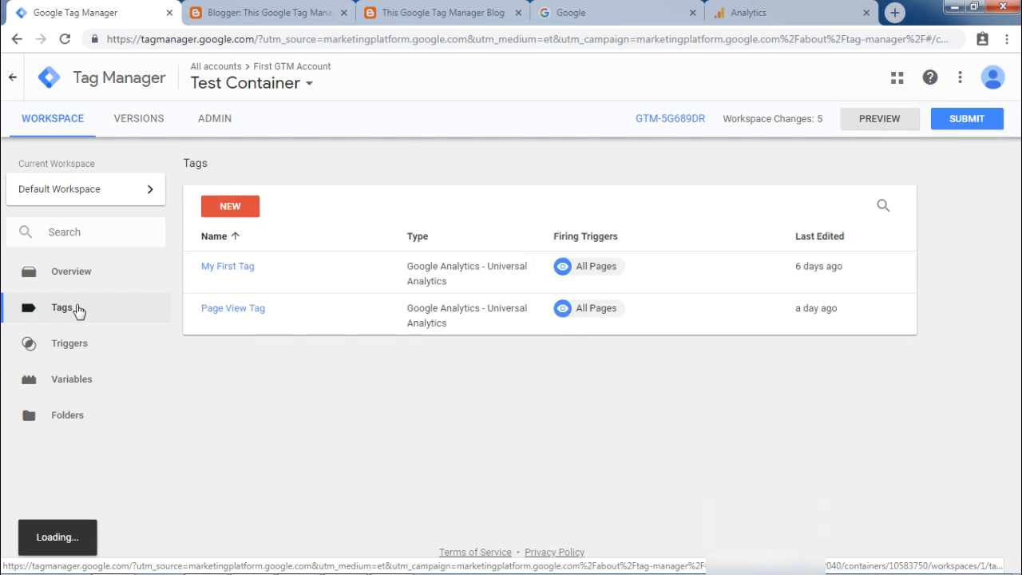
{"action": "left_click", "coordinate": [230, 207]}
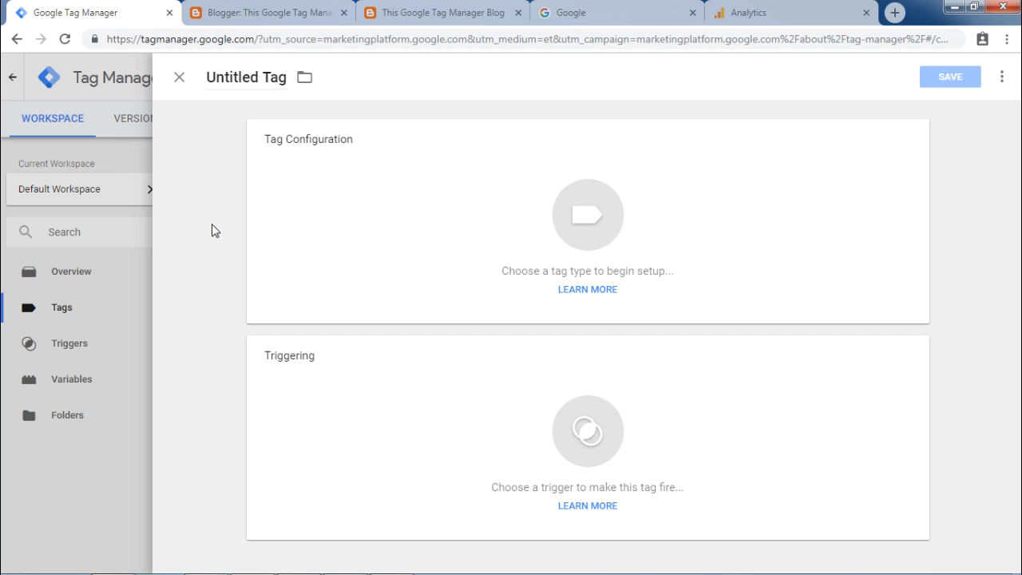
{"action": "left_click", "coordinate": [230, 76]}
{"action": "key", "text": "ctrl+a"}
{"action": "type", "text": "External Link Tag"}
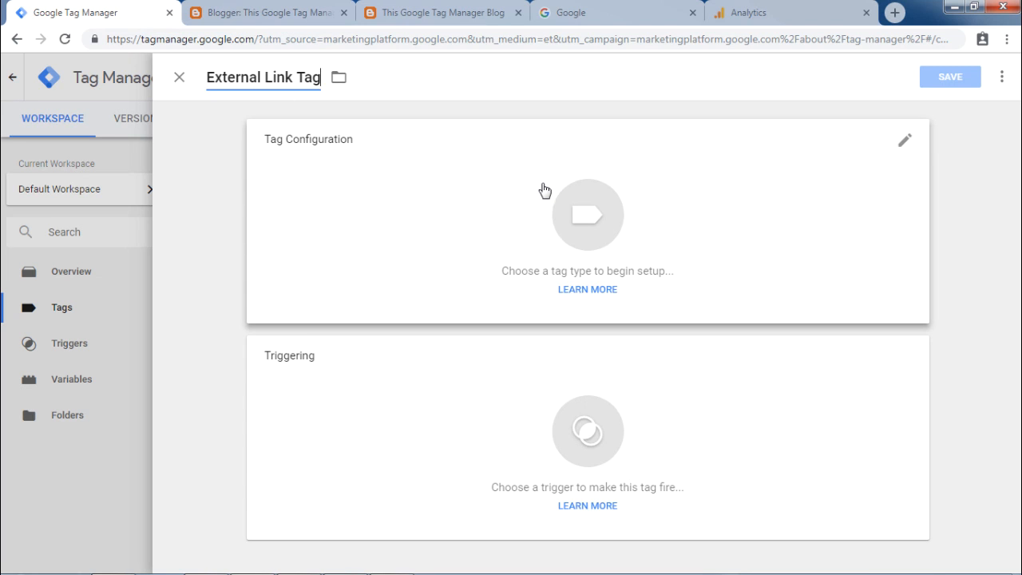
- Configure External Link Tag as a Google Analytics - Universal Analytics tag with the track type Event
{"action": "left_click", "coordinate": [582, 214]}
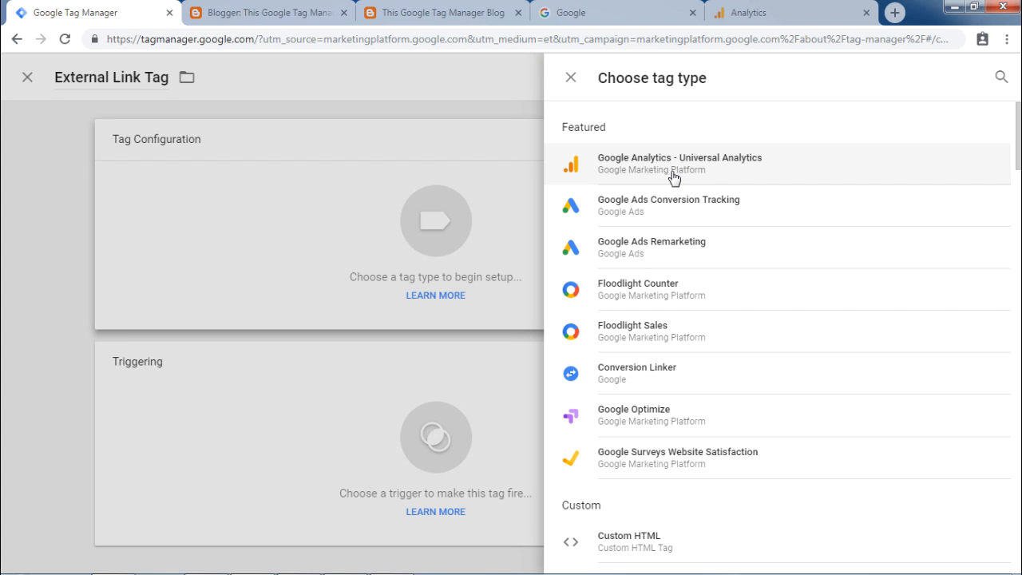
{"action": "left_click", "coordinate": [672, 177]}
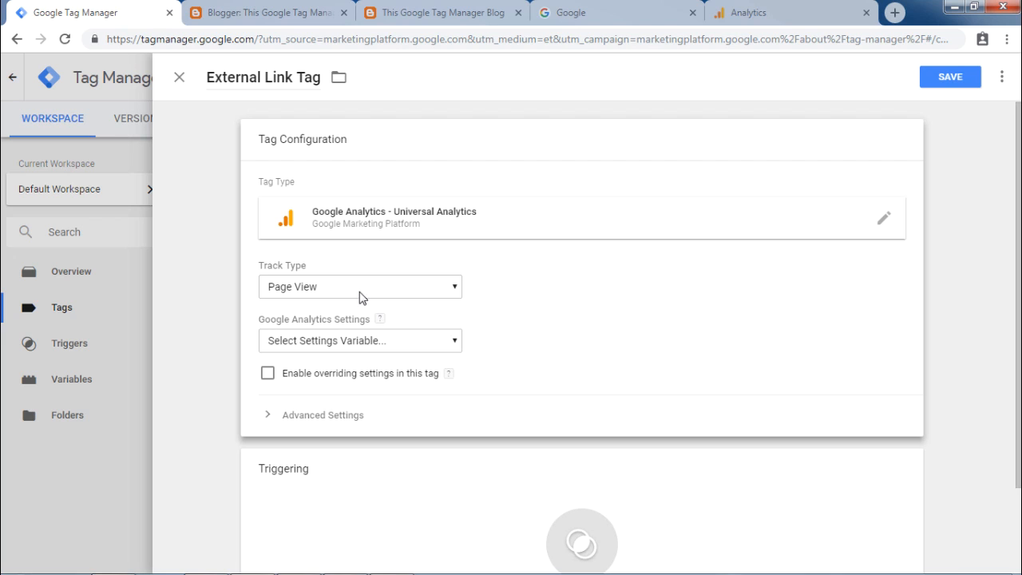
{"action": "left_click", "coordinate": [310, 293]}
{"action": "left_click", "coordinate": [307, 319]}
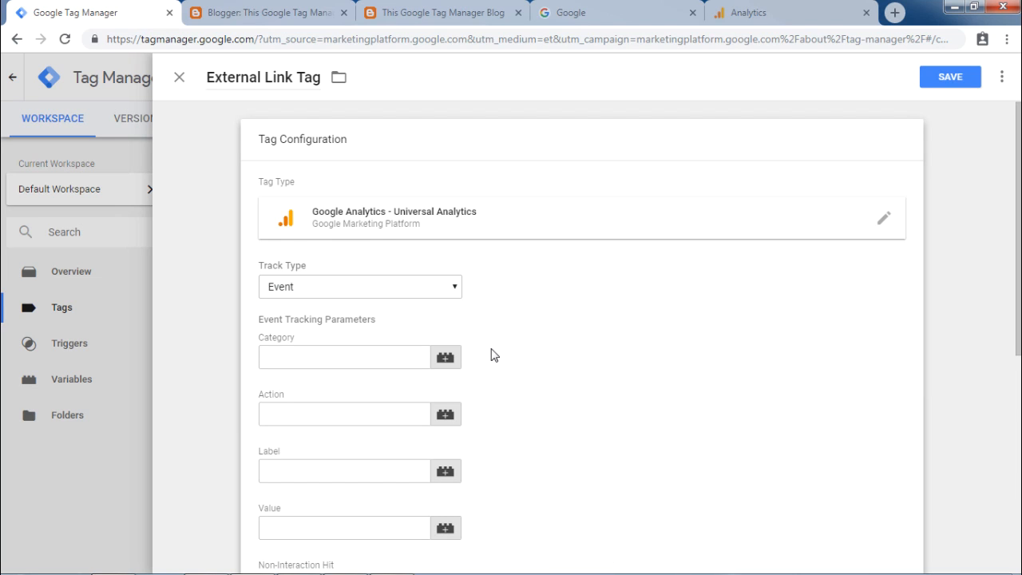
- Set the event tracking category to Outbound and the action to Click, leaving the label and value empty
{"action": "scroll", "coordinate": [490, 353], "scroll_direction": "down", "scroll_amount": 2}
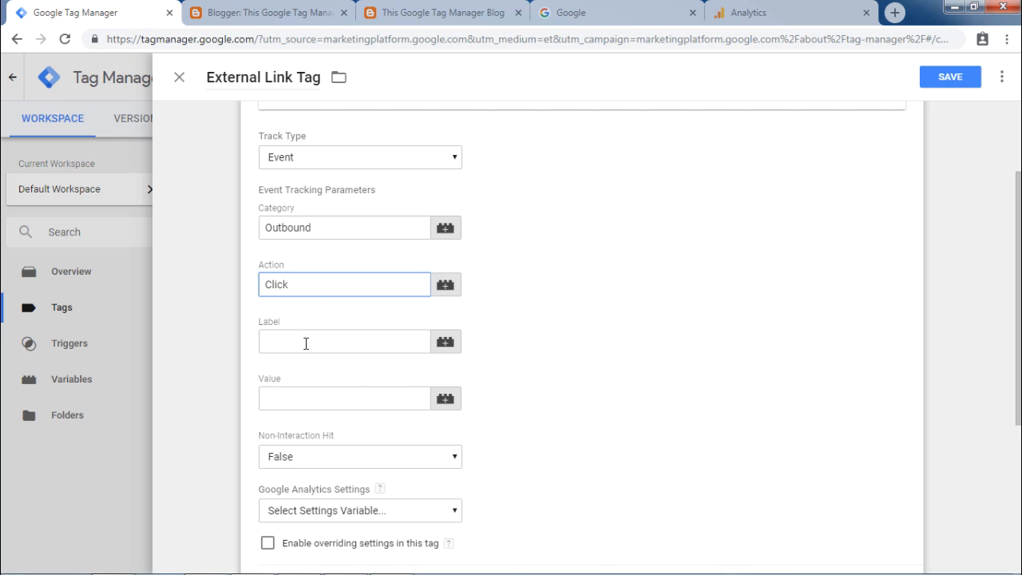
{"action": "left_click", "coordinate": [384, 362]}
{"action": "scroll", "coordinate": [386, 359], "scroll_direction": "down", "scroll_amount": 1}
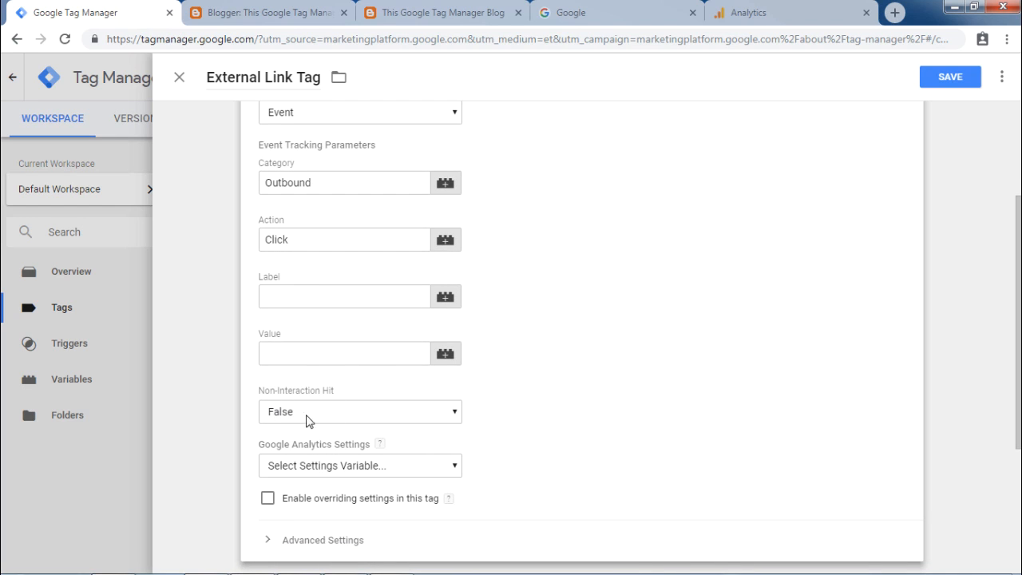
- Enable overriding settings in this tag and paste the Google Analytics tracking ID
{"action": "left_click", "coordinate": [267, 501]}
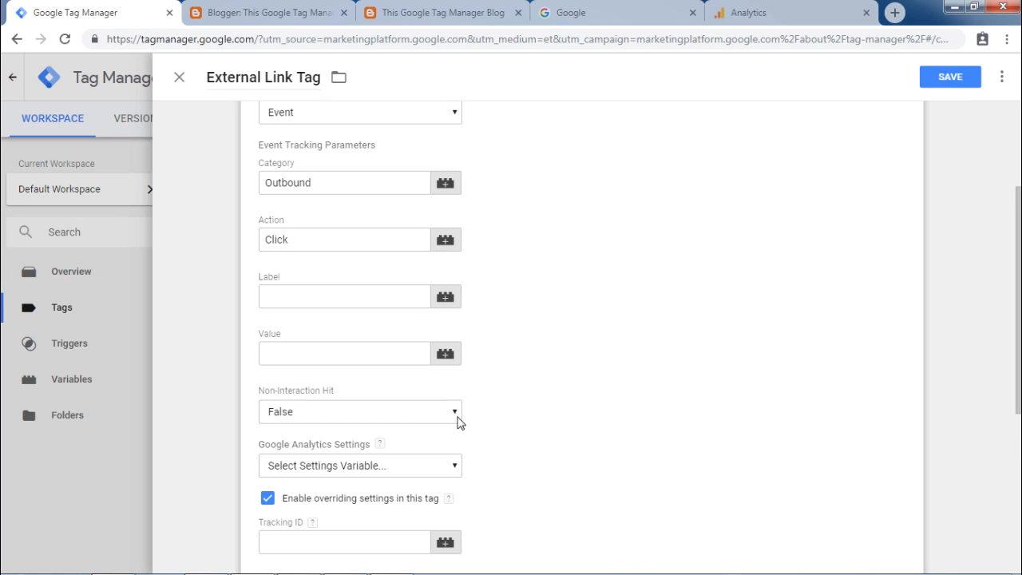
{"action": "scroll", "coordinate": [468, 419], "scroll_direction": "down", "scroll_amount": 2}
{"action": "left_click", "coordinate": [313, 394]}
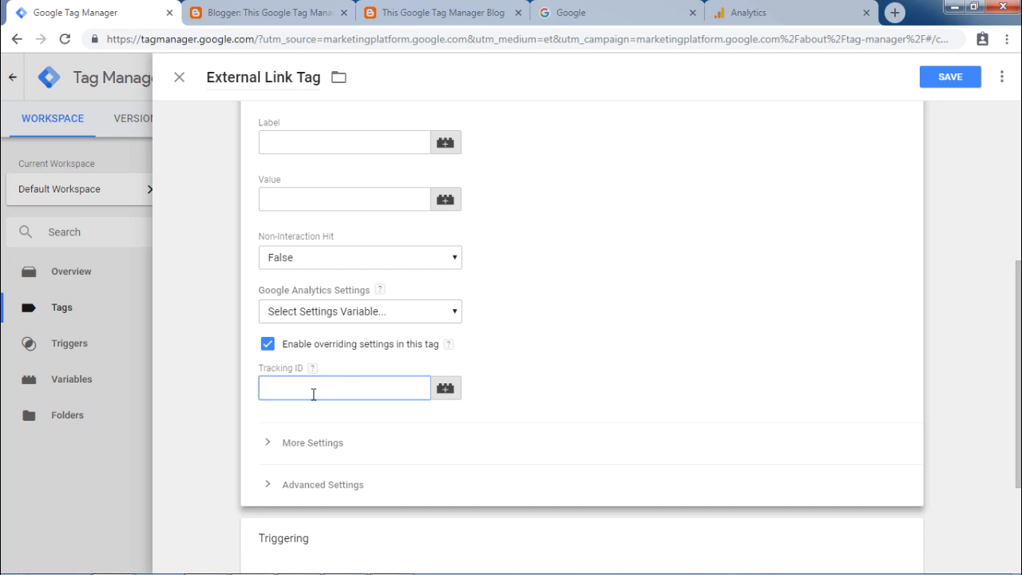
{"action": "key", "text": "ctrl+v"}
{"action": "left_click", "coordinate": [526, 369]}
{"action": "scroll", "coordinate": [527, 368], "scroll_direction": "down", "scroll_amount": 2}
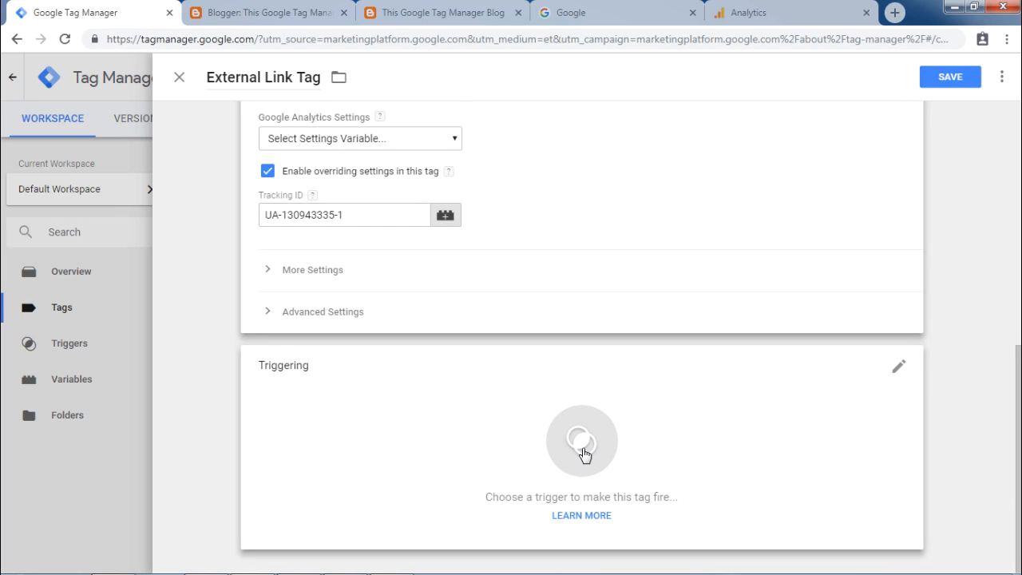
- Create a new trigger for the tag named Click Trigger with the type Click - Just Links
{"action": "left_click", "coordinate": [583, 454]}
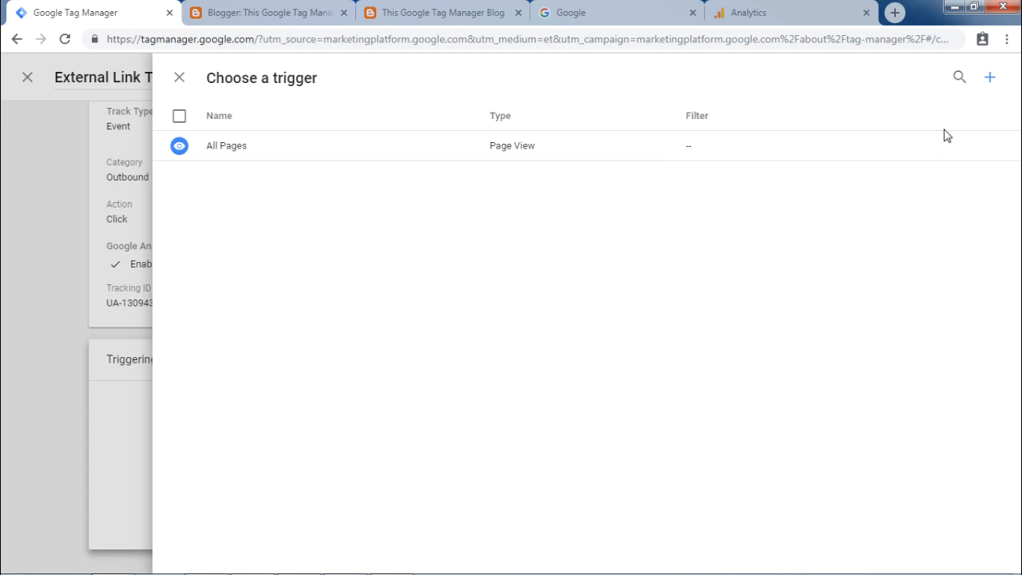
{"action": "left_click", "coordinate": [989, 81]}
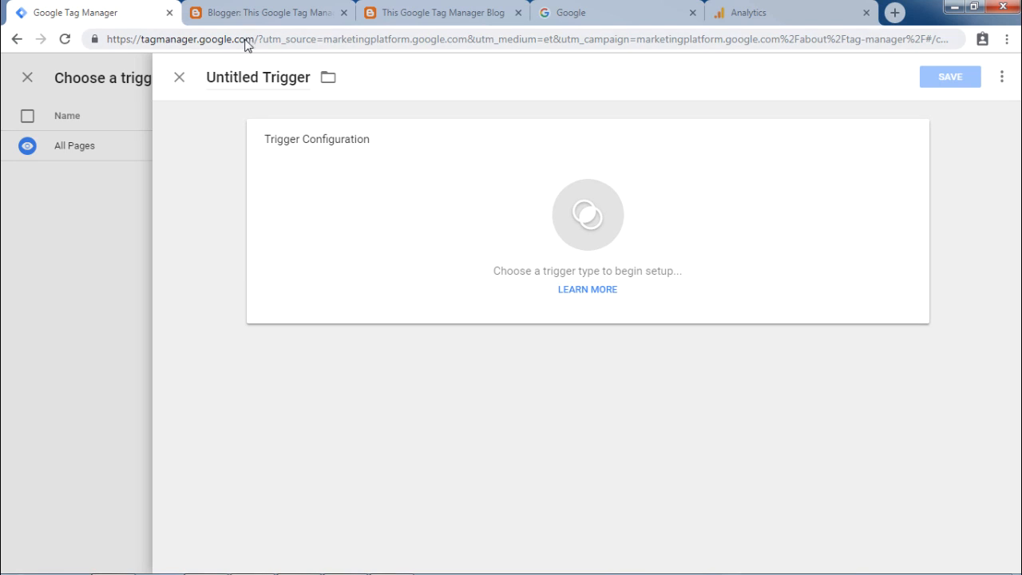
{"action": "triple_click", "coordinate": [244, 78]}
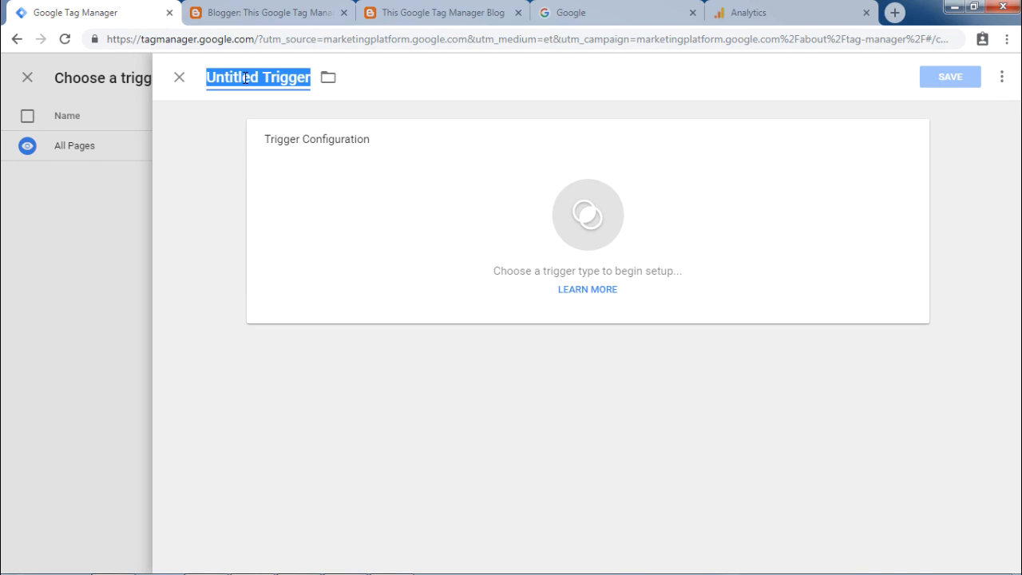
{"action": "type", "text": "Click Trigger"}
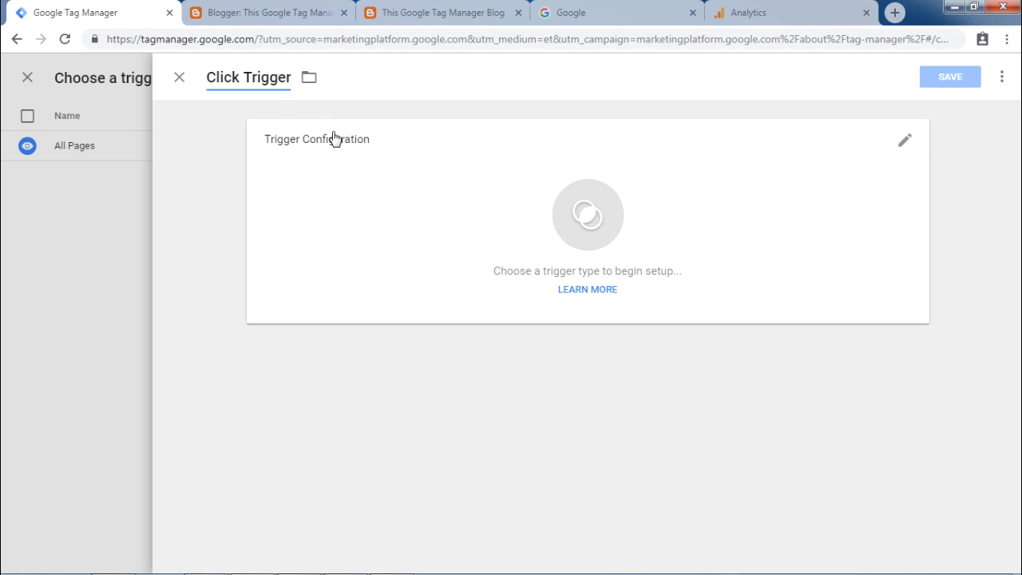
{"action": "left_click", "coordinate": [596, 233]}
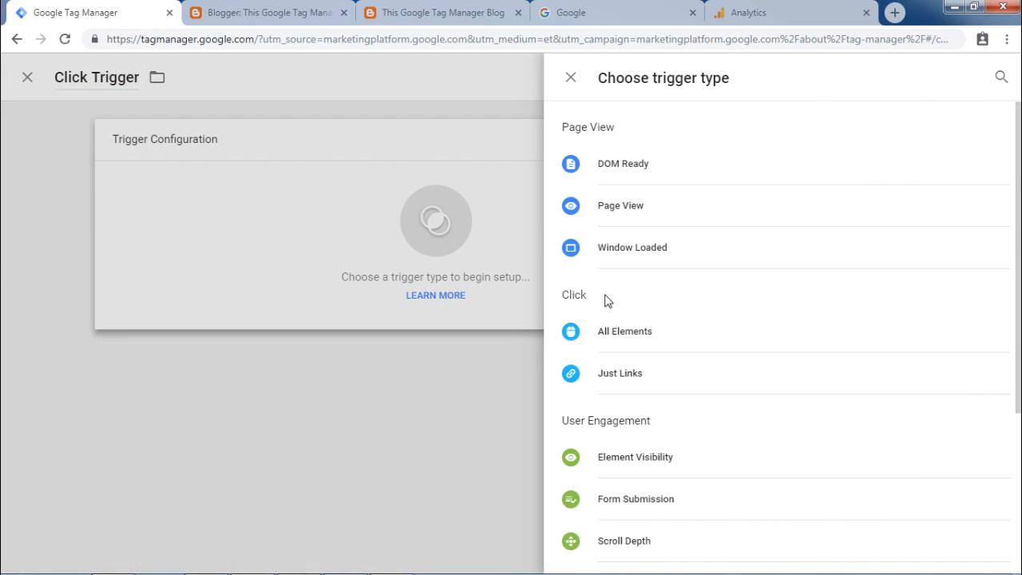
{"action": "left_click", "coordinate": [619, 373]}
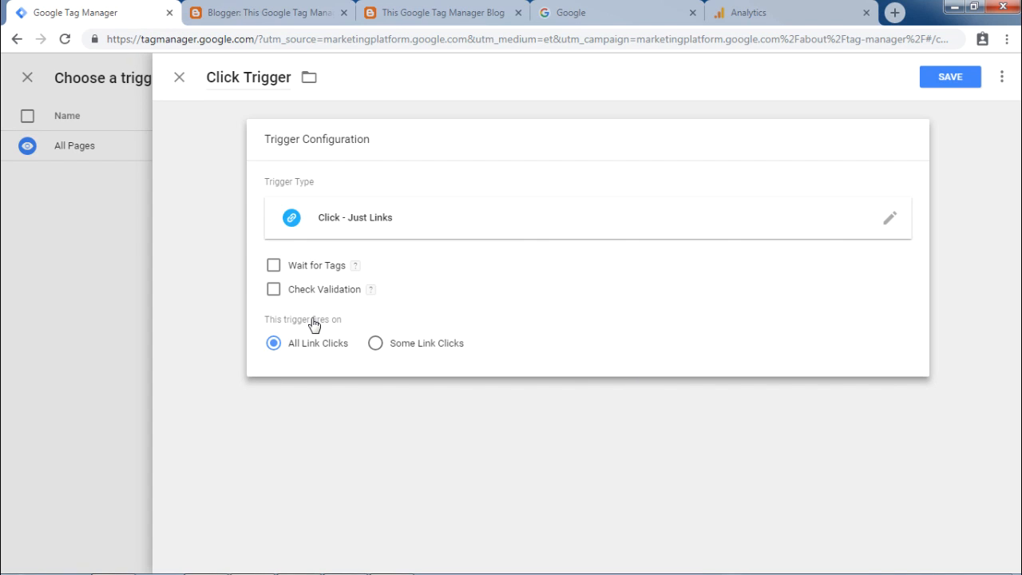
{"action": "left_click", "coordinate": [374, 344]}
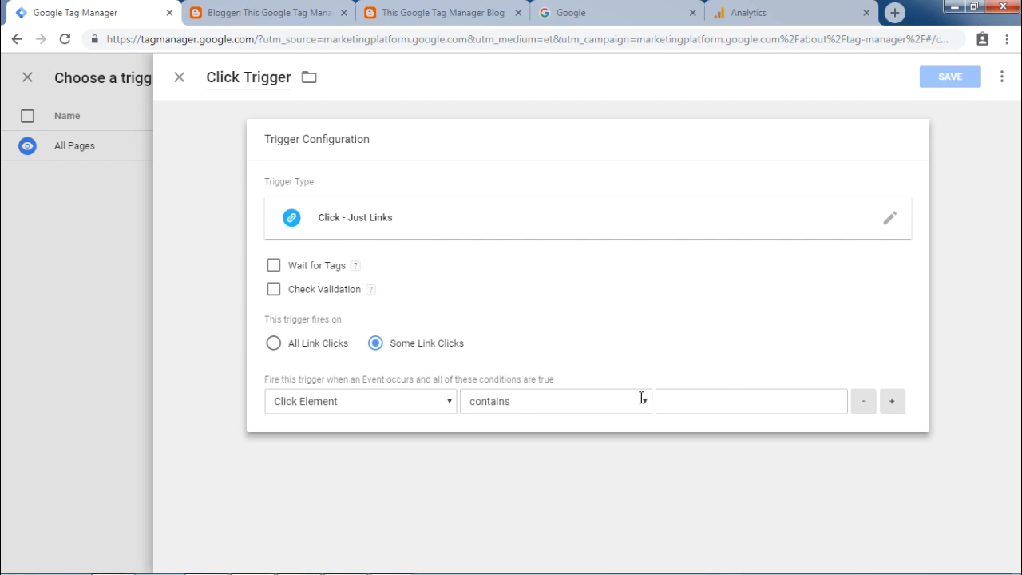
{"action": "left_click", "coordinate": [708, 405]}
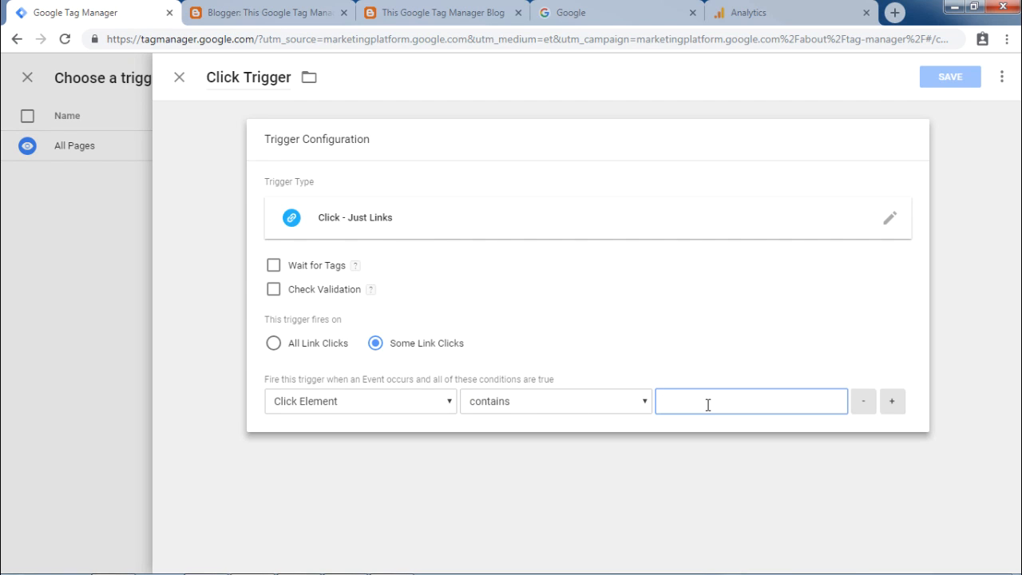
{"action": "type", "text": "https://www.google.com/"}
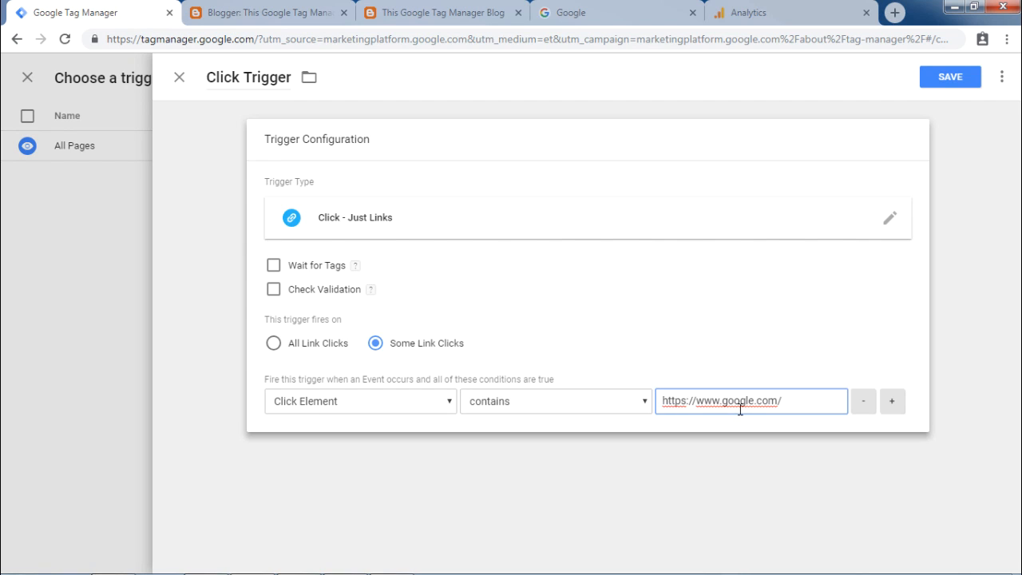
{"action": "left_click", "coordinate": [950, 77]}
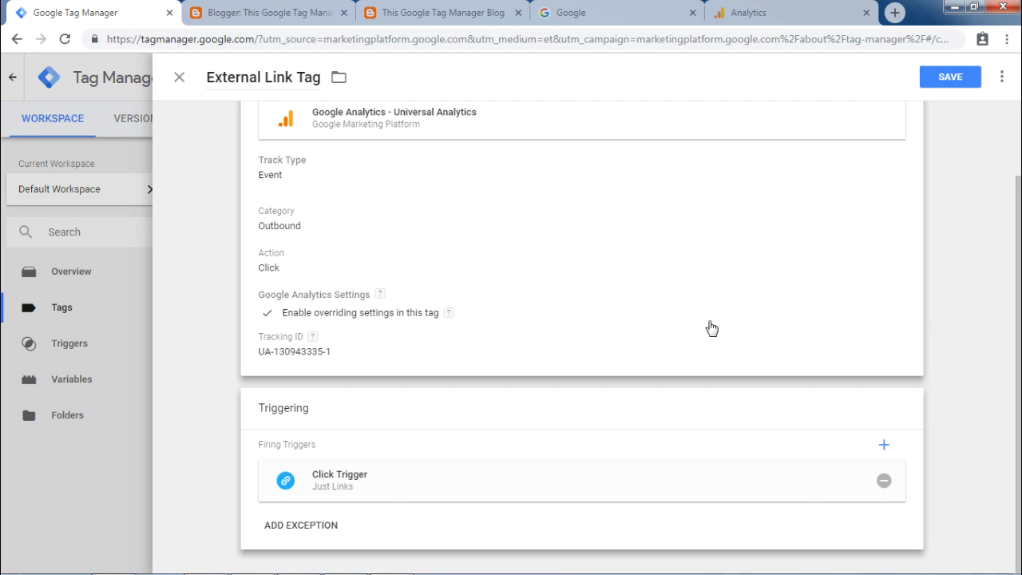
- Review the configuration and firing trigger of External Link Tag and save the tag
{"action": "scroll", "coordinate": [712, 328], "scroll_direction": "up", "scroll_amount": 2}
{"action": "scroll", "coordinate": [712, 328], "scroll_direction": "down", "scroll_amount": 2}
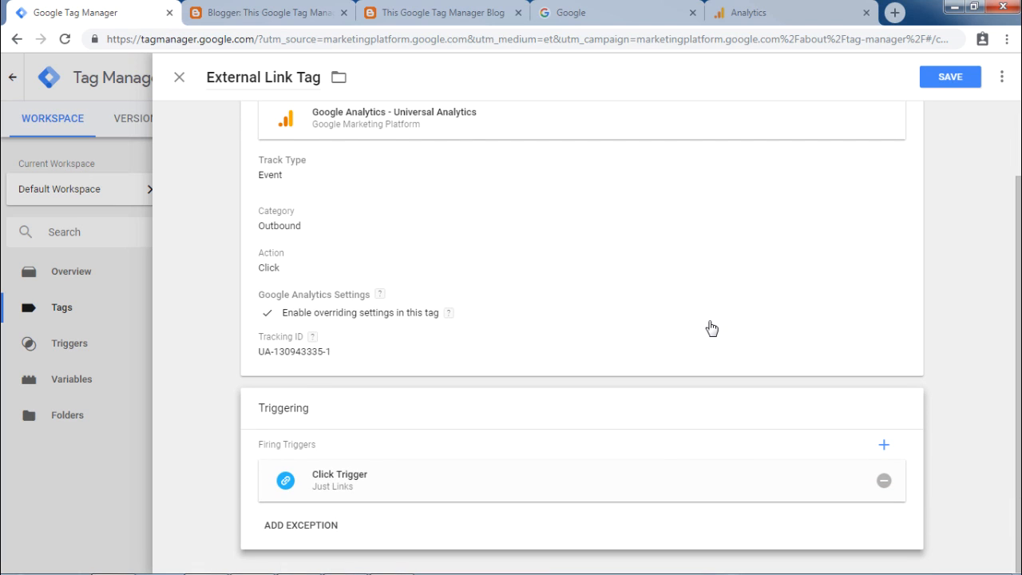
{"action": "left_click", "coordinate": [950, 77]}
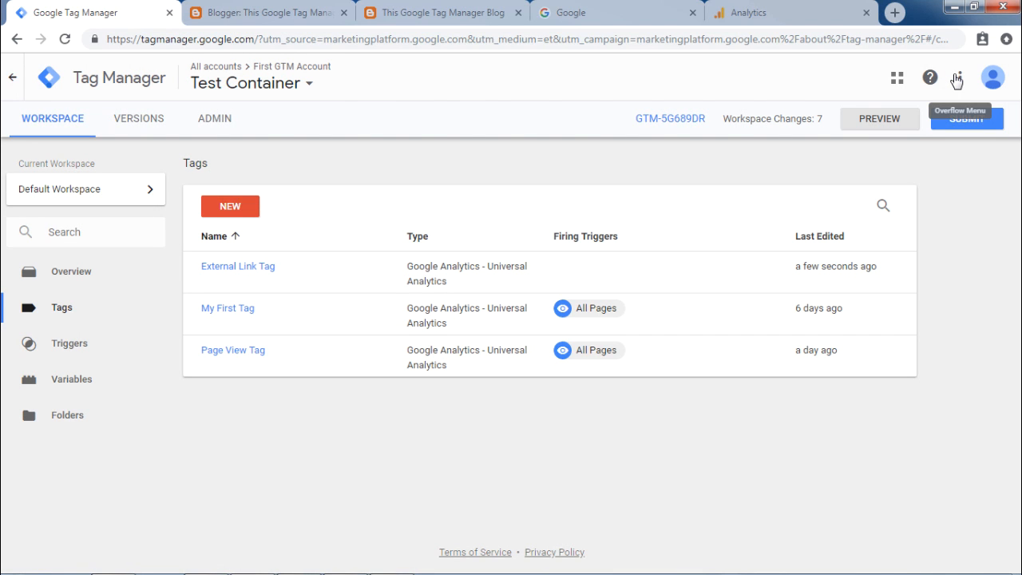
- Start preview mode for the Default Workspace and reload the live blog page
{"action": "left_click", "coordinate": [883, 126]}
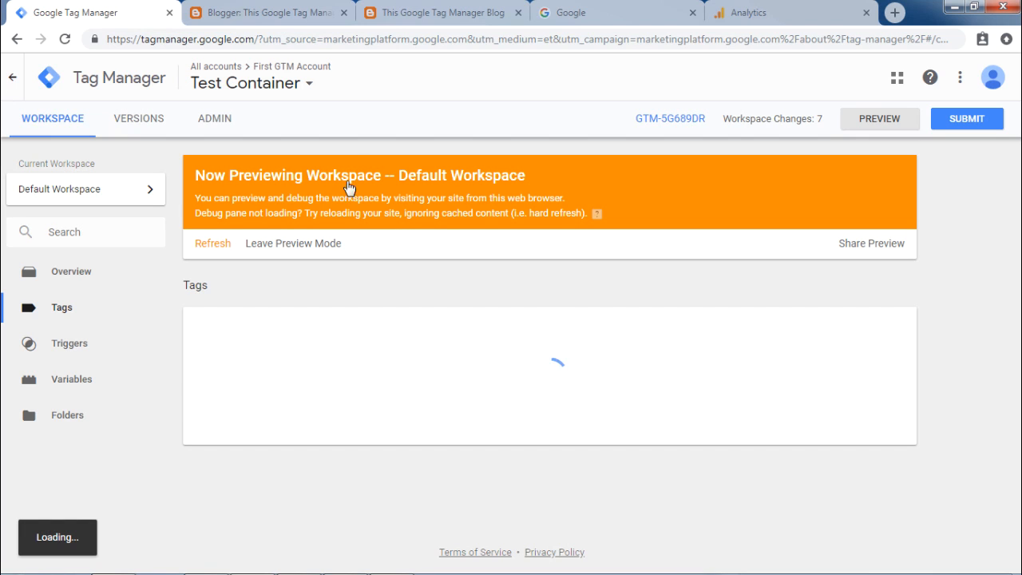
{"action": "left_click", "coordinate": [456, 11]}
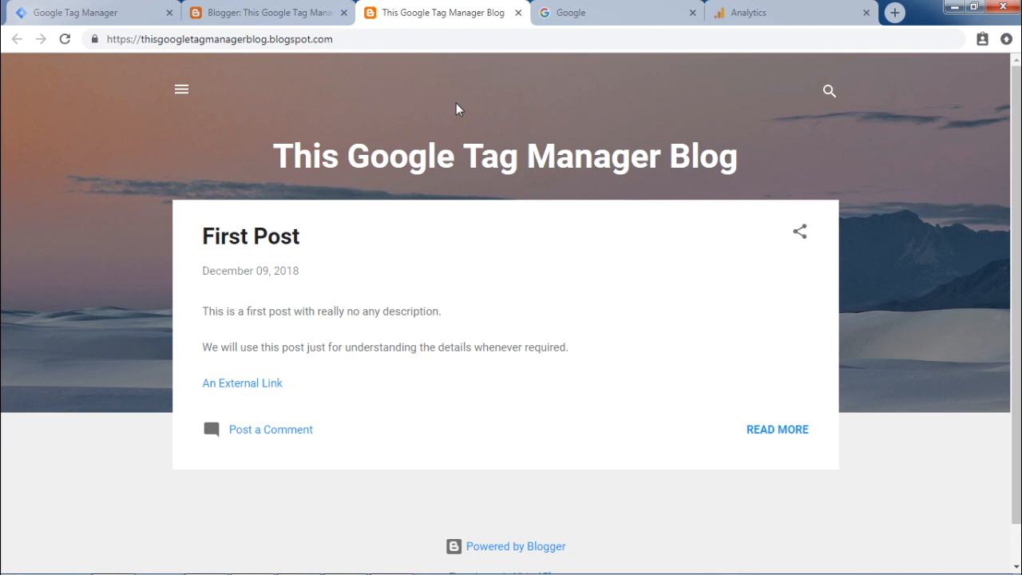
{"action": "key", "text": "F5"}
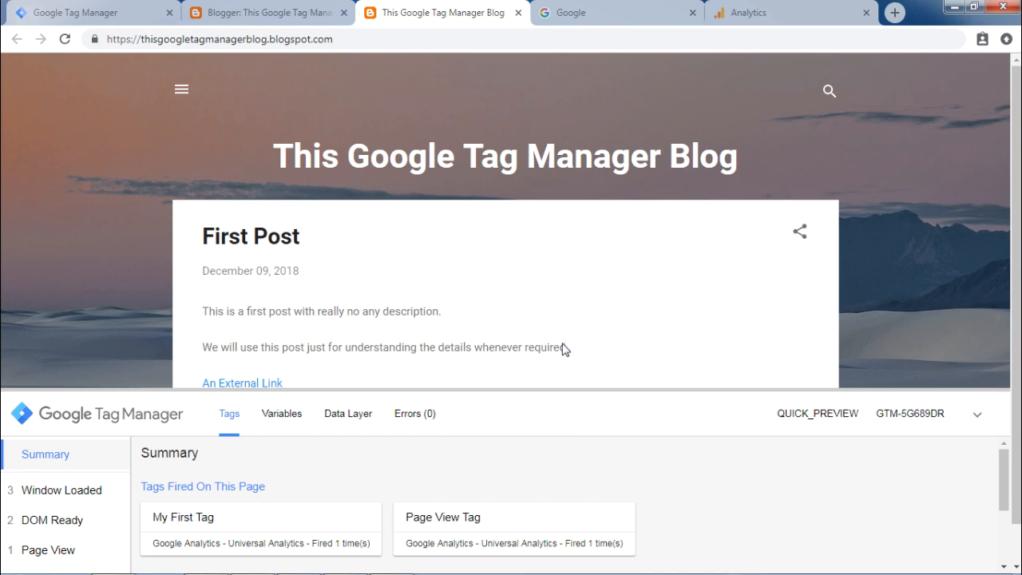
- Examine the fired and not fired tags in the blog's debug summary, and follow An External Link in the First Post
{"action": "scroll", "coordinate": [642, 311], "scroll_direction": "down", "scroll_amount": 1}
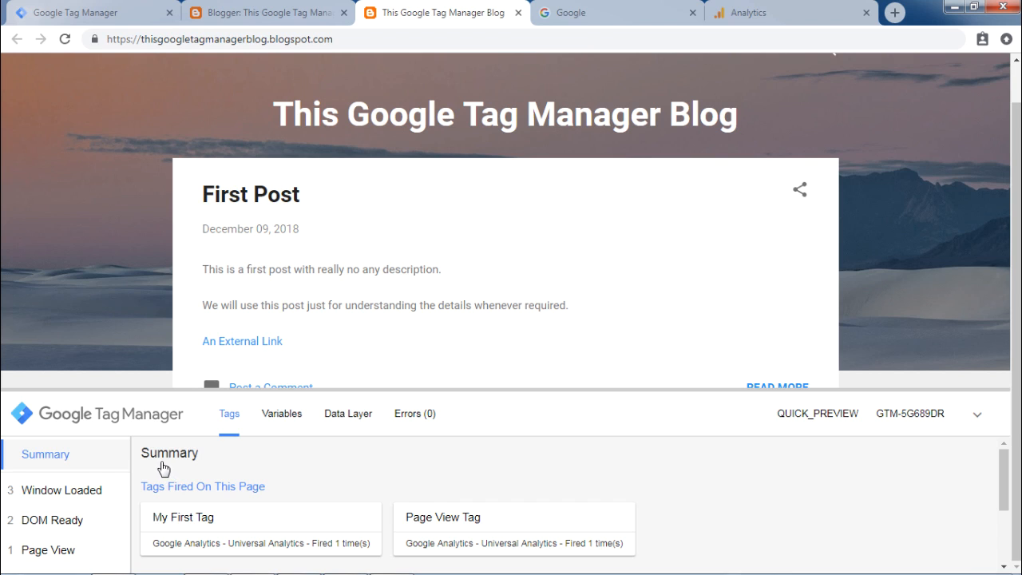
{"action": "scroll", "coordinate": [747, 476], "scroll_direction": "down", "scroll_amount": 1}
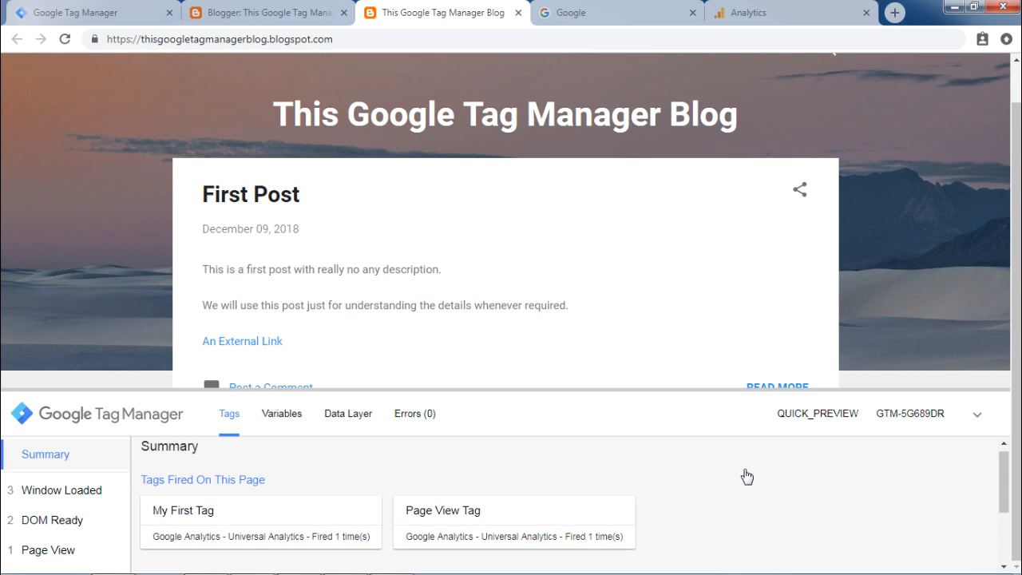
{"action": "scroll", "coordinate": [746, 476], "scroll_direction": "down", "scroll_amount": 2}
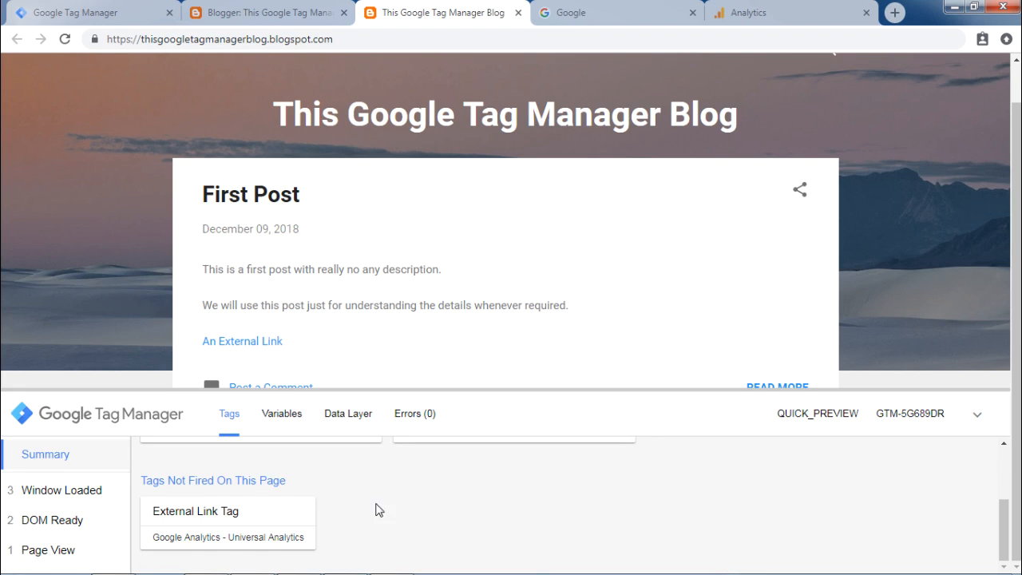
{"action": "scroll", "coordinate": [403, 511], "scroll_direction": "up", "scroll_amount": 3}
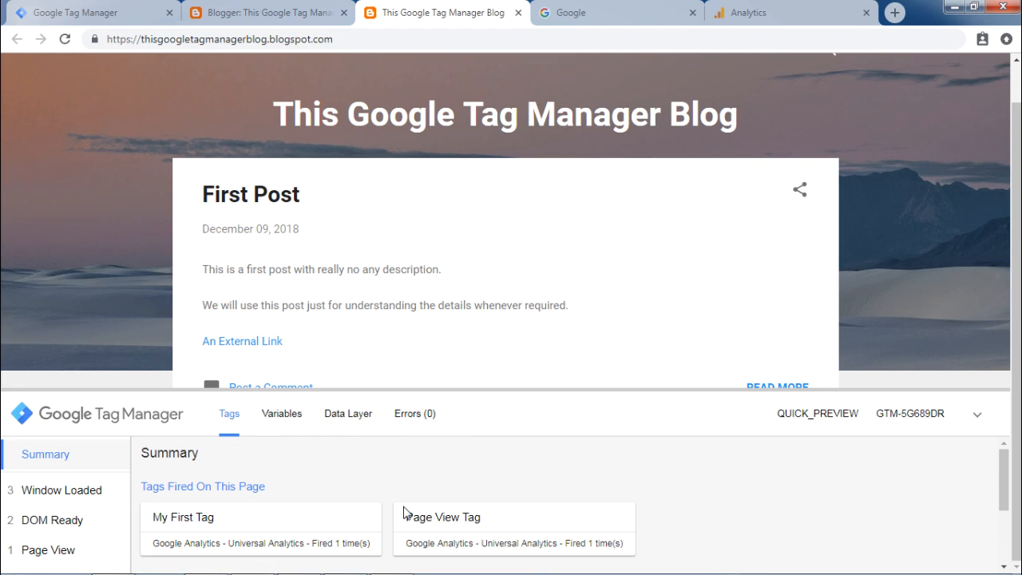
{"action": "left_click", "coordinate": [277, 345]}
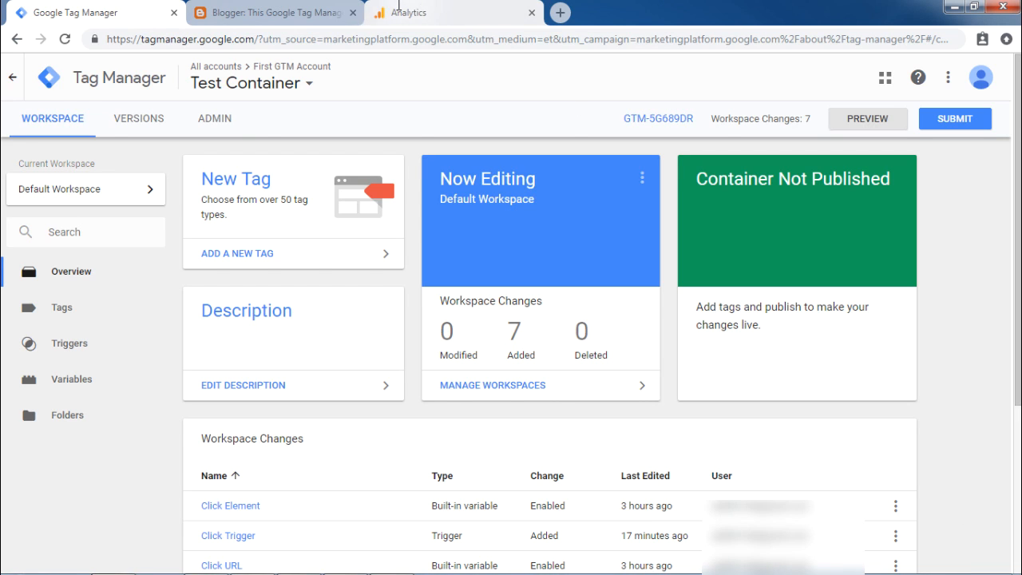
- Switch to Blogger and open the live blog again
{"action": "left_click", "coordinate": [319, 12]}
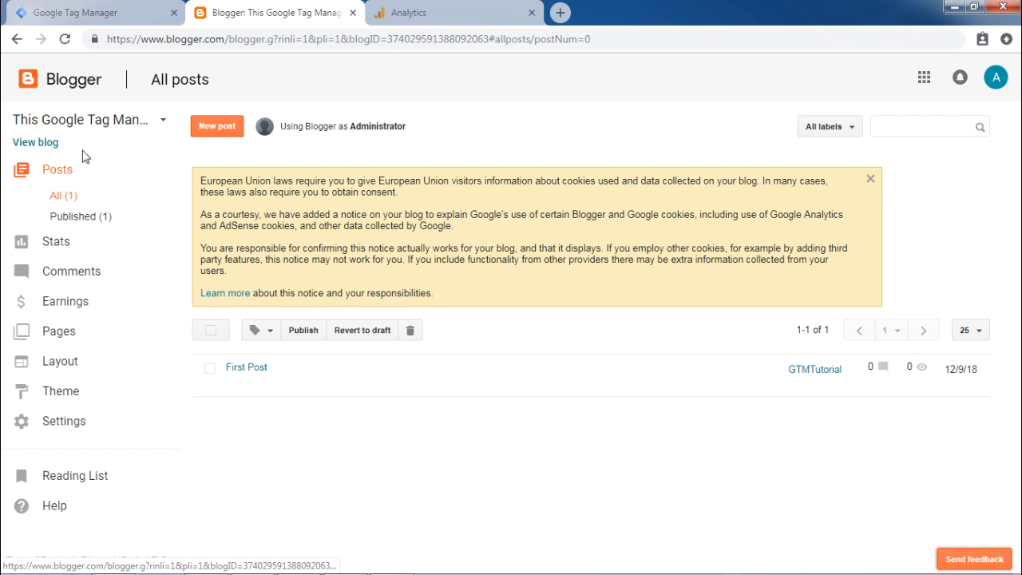
{"action": "left_click", "coordinate": [39, 143]}
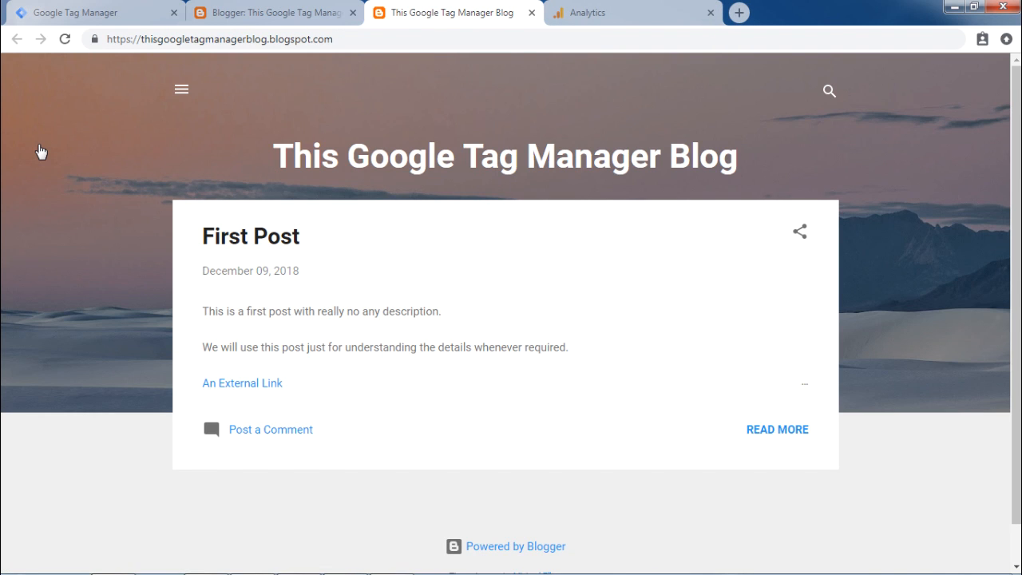
- Open the full First Post containing An Internal Link on the live blog, and return to Google Tag Manager
{"action": "scroll", "coordinate": [622, 198], "scroll_direction": "down", "scroll_amount": 1}
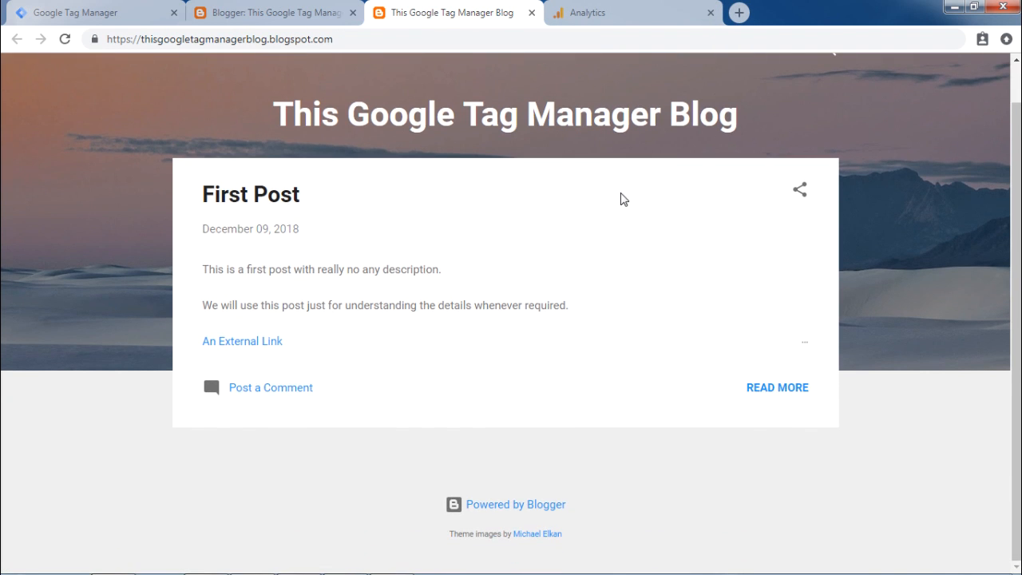
{"action": "left_click", "coordinate": [785, 390]}
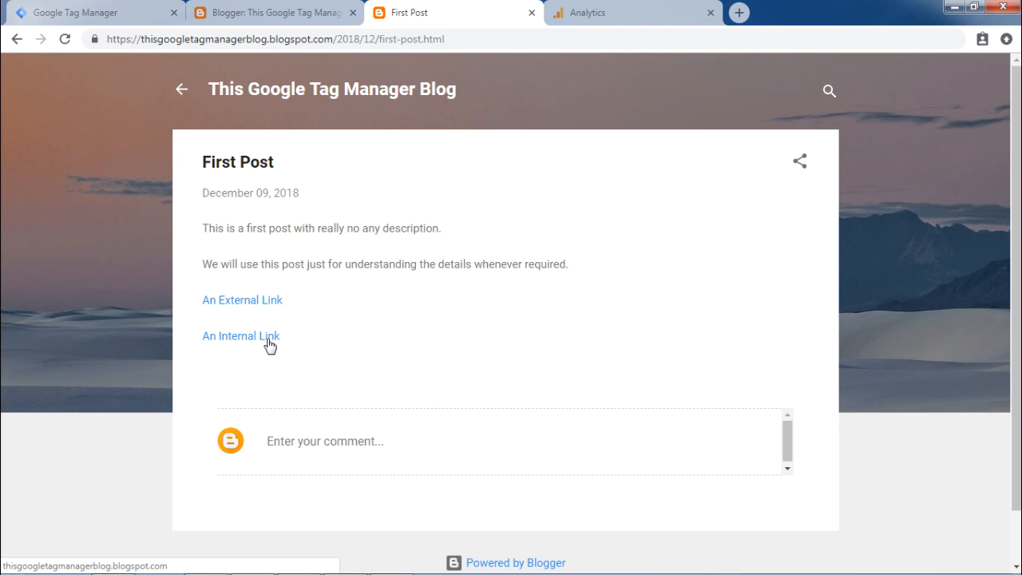
{"action": "left_click", "coordinate": [96, 13]}
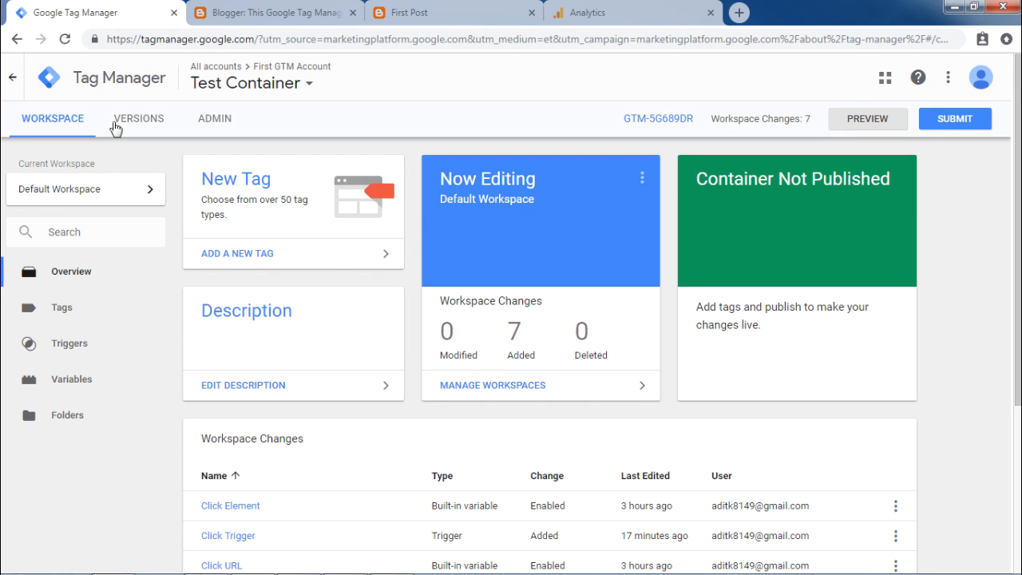
- Create a new tag named Internal Tracking with the tag type Google Analytics - Universal Analytics
{"action": "left_click", "coordinate": [52, 313]}
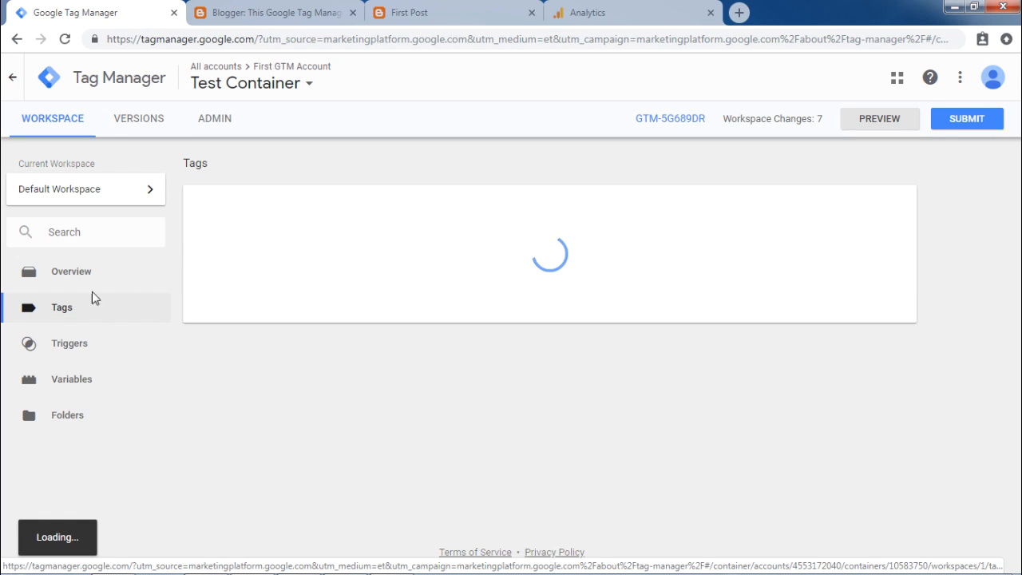
{"action": "left_click", "coordinate": [212, 207]}
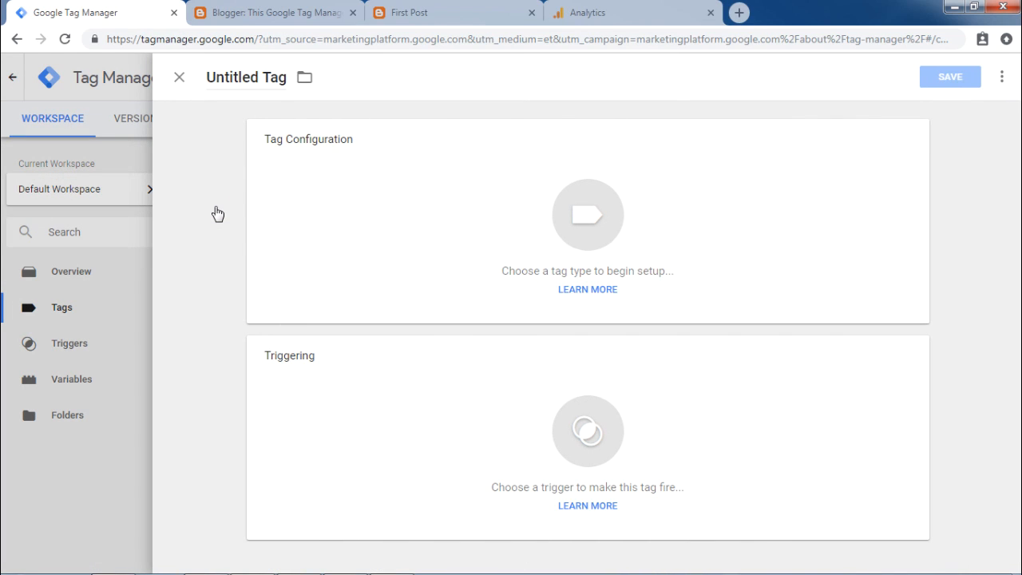
{"action": "triple_click", "coordinate": [216, 75]}
{"action": "type", "text": "Internal Tracking"}
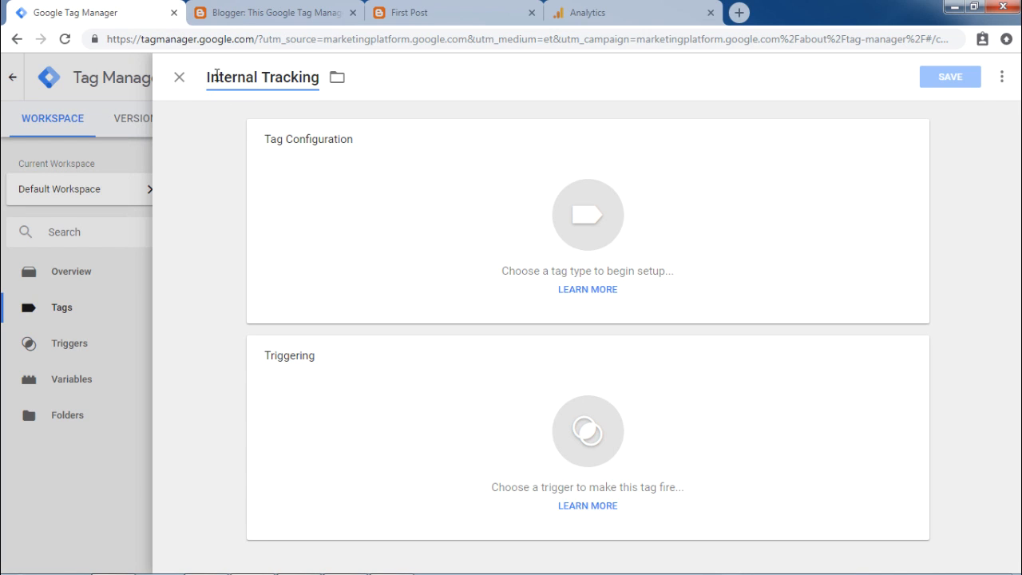
{"action": "left_click", "coordinate": [584, 226]}
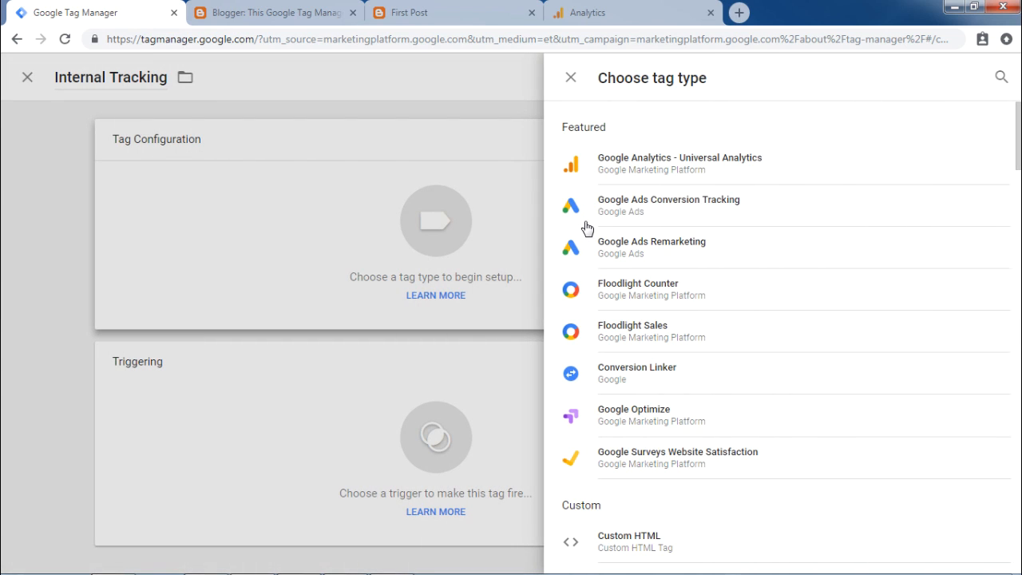
{"action": "left_click", "coordinate": [653, 170]}
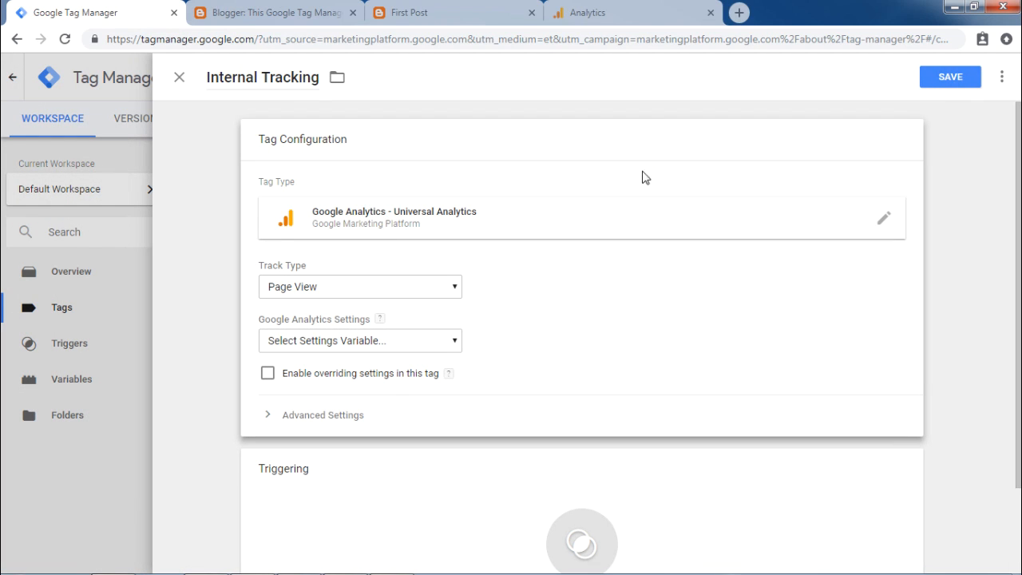
- Enable overriding settings in the Internal Tracking tag and paste the Google Analytics tracking ID
{"action": "left_click", "coordinate": [268, 374]}
{"action": "left_click", "coordinate": [309, 417]}
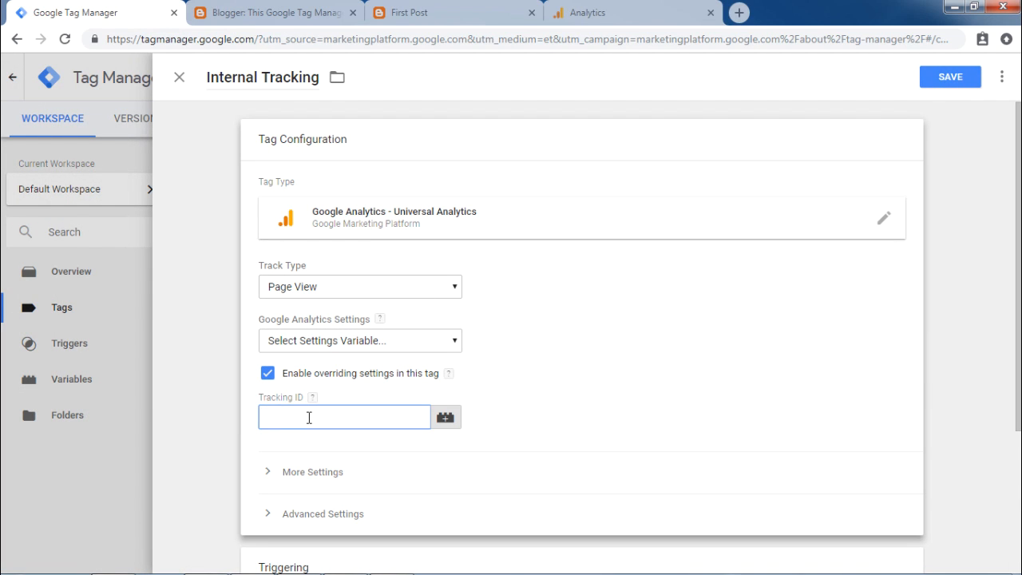
{"action": "key", "text": "ctrl+v"}
- Set the tag's track type to Event with the category Internal and the action Click
{"action": "left_click", "coordinate": [452, 289]}
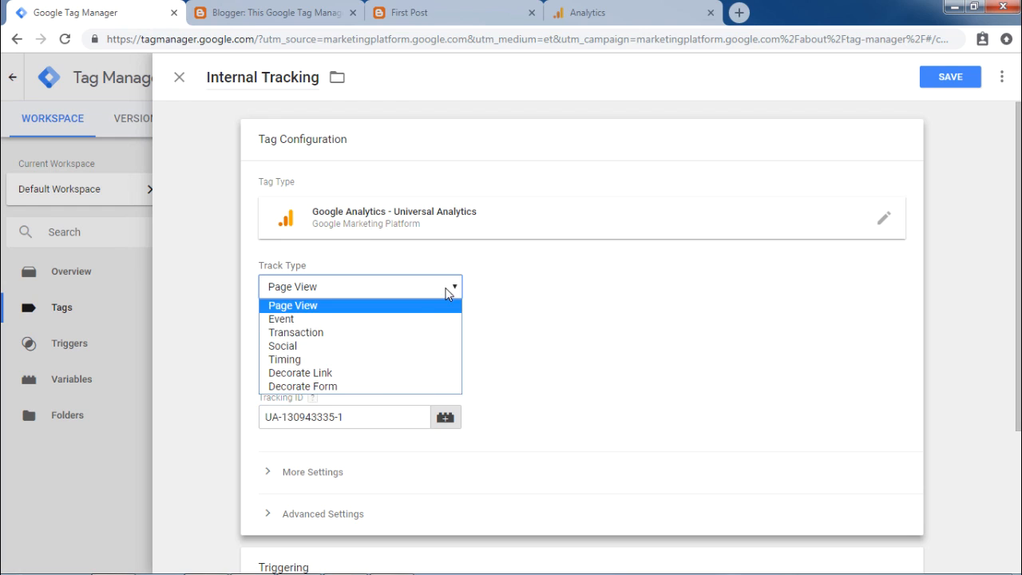
{"action": "left_click", "coordinate": [391, 323]}
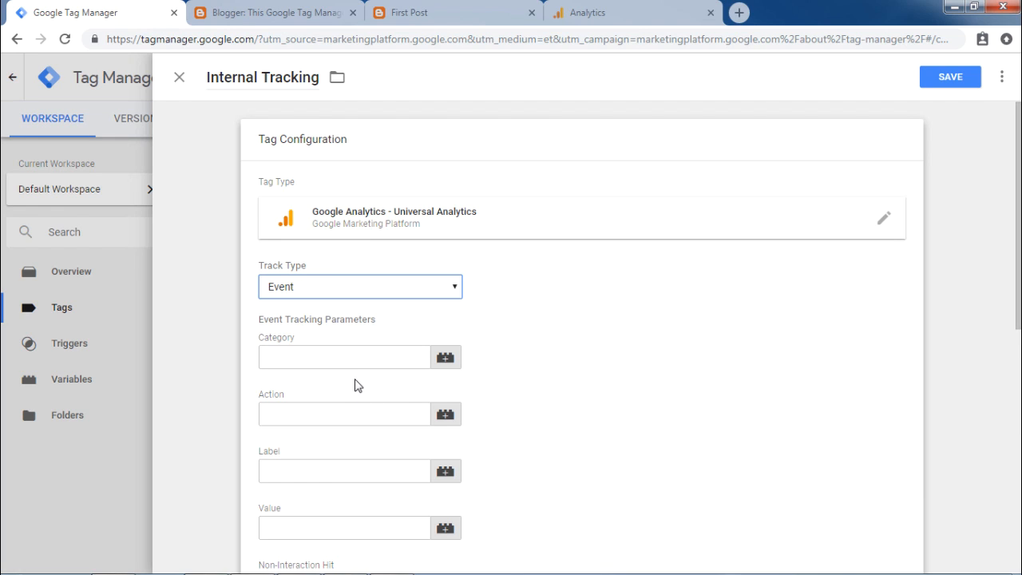
{"action": "left_click", "coordinate": [345, 356]}
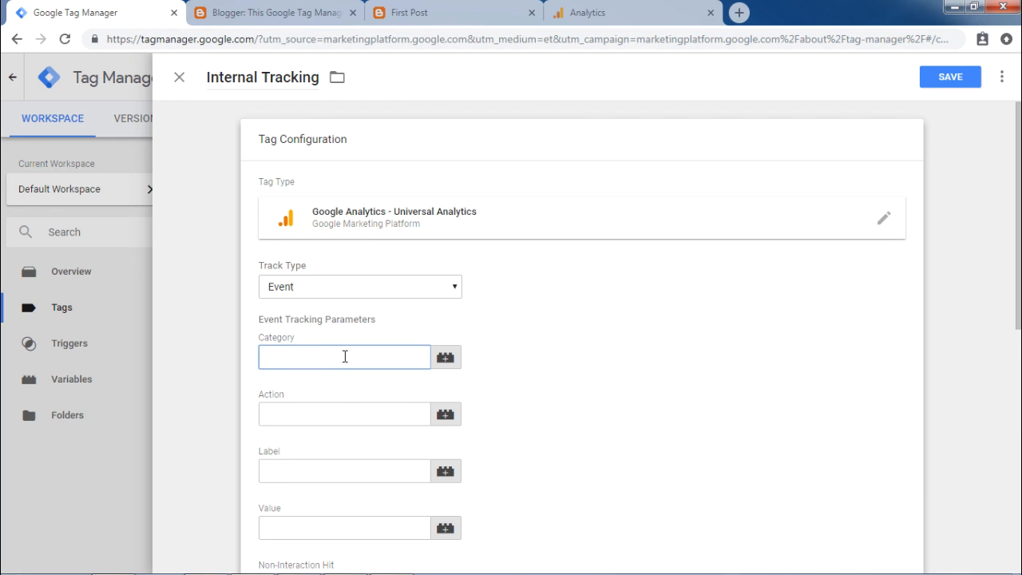
{"action": "type", "text": "Internal"}
{"action": "key", "text": "Tab"}
{"action": "type", "text": "Click"}
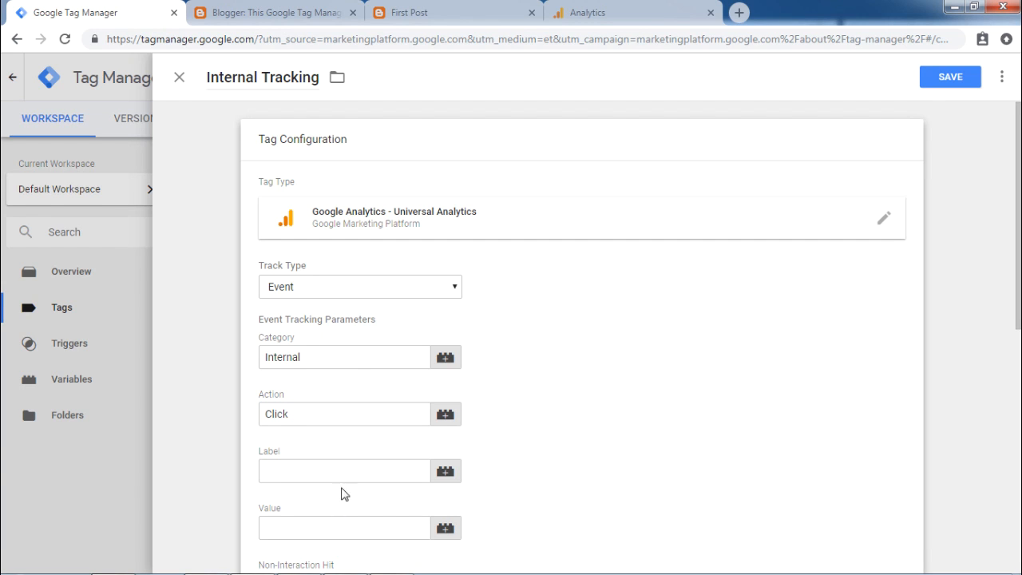
- Add a new trigger to the tag, named Internal Trigger and of the type Click - Just Links
{"action": "scroll", "coordinate": [581, 444], "scroll_direction": "down", "scroll_amount": 2}
{"action": "scroll", "coordinate": [582, 444], "scroll_direction": "down", "scroll_amount": 1}
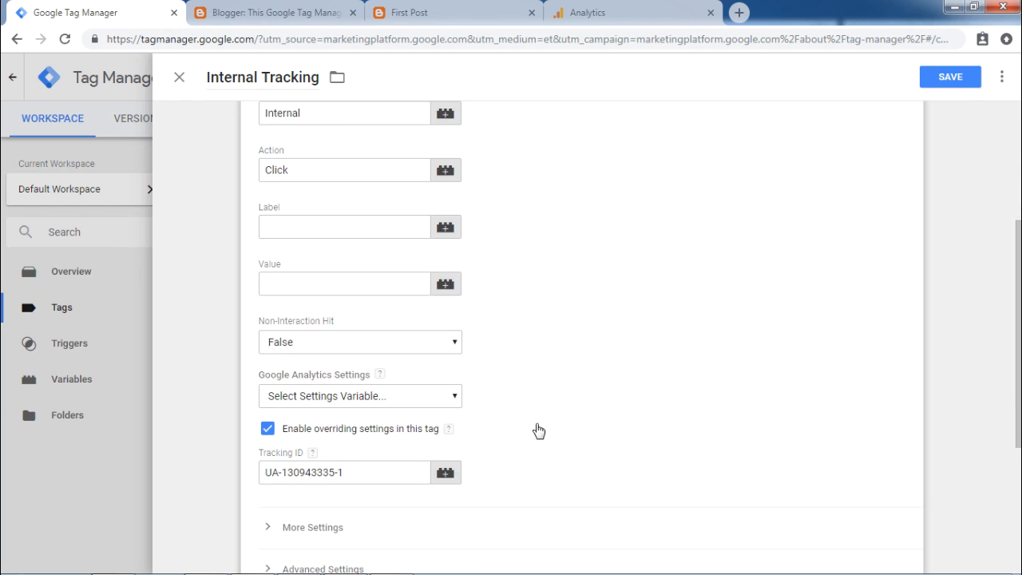
{"action": "scroll", "coordinate": [613, 297], "scroll_direction": "down", "scroll_amount": 3}
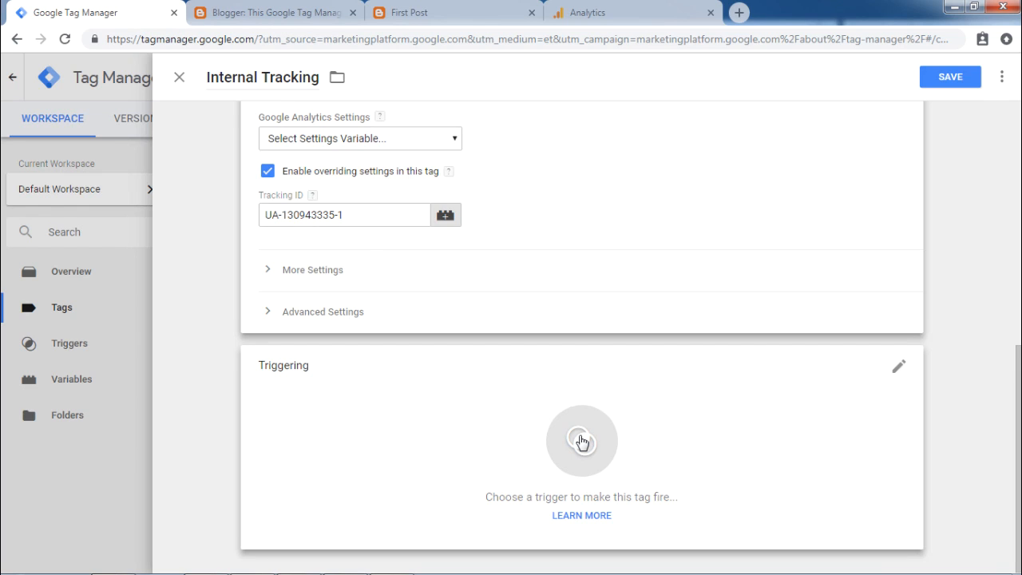
{"action": "left_click", "coordinate": [581, 442]}
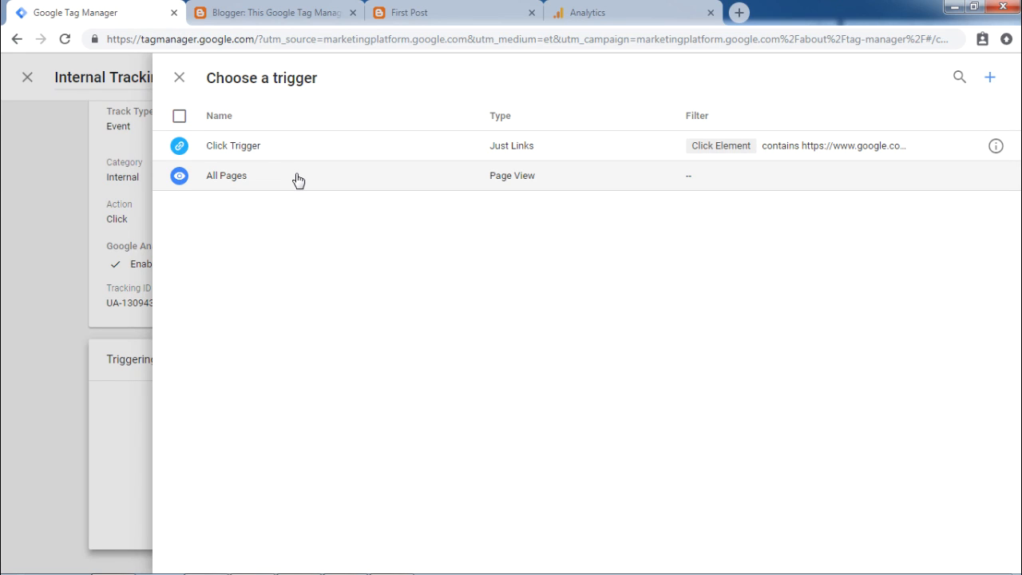
{"action": "left_click", "coordinate": [989, 81]}
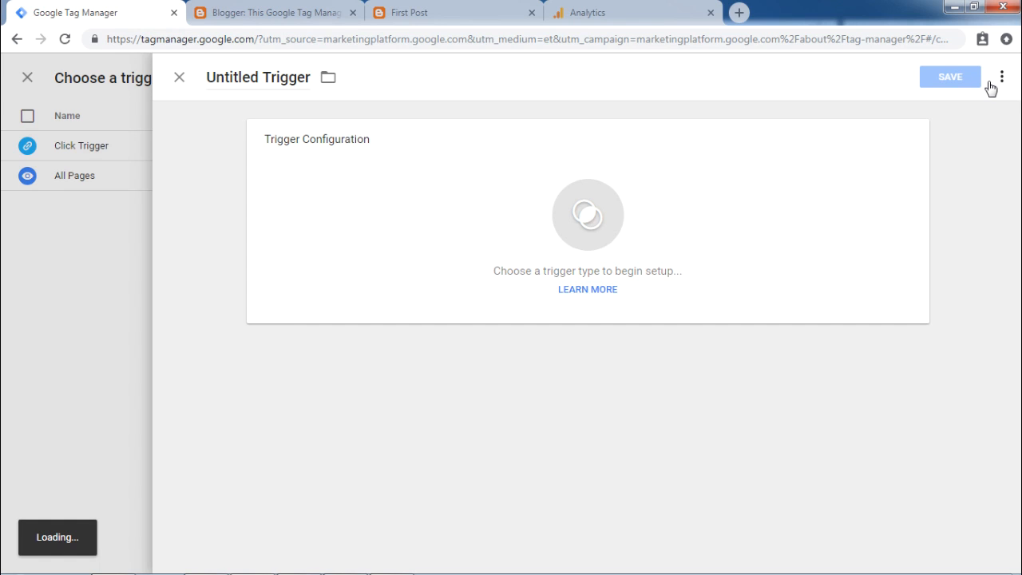
{"action": "left_click", "coordinate": [230, 77]}
{"action": "type", "text": "Internal"}
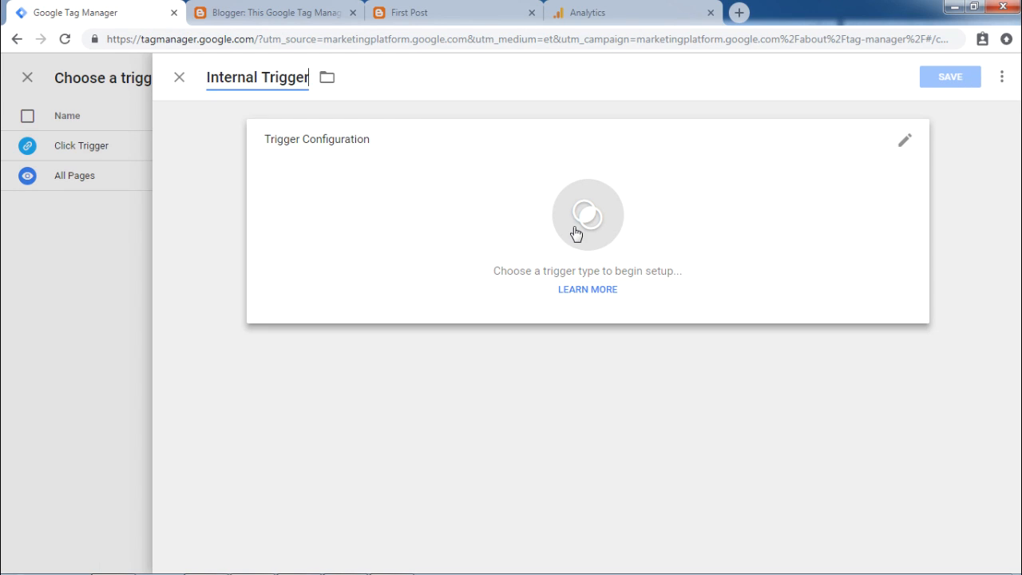
{"action": "left_click", "coordinate": [576, 233]}
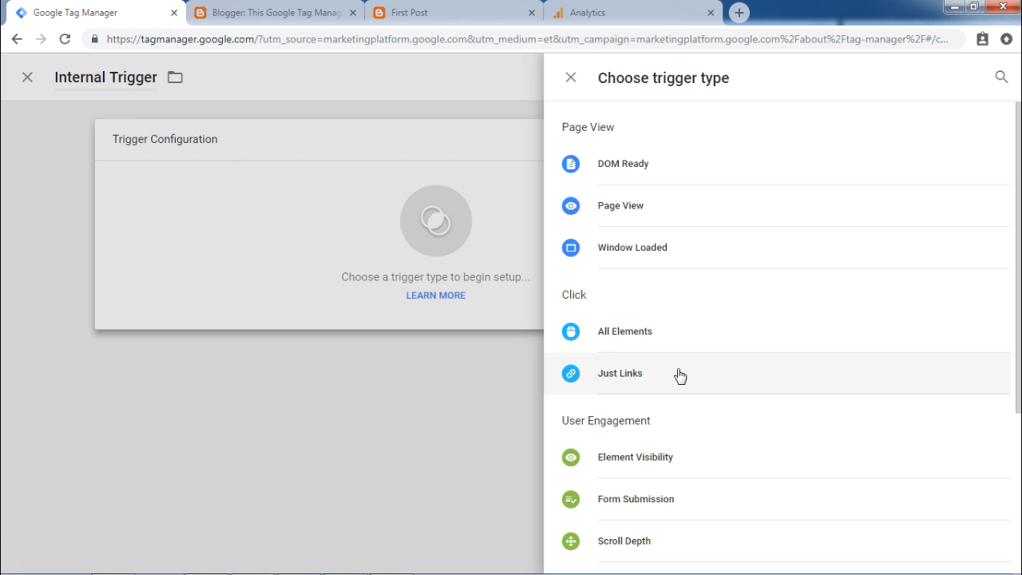
{"action": "left_click", "coordinate": [678, 376]}
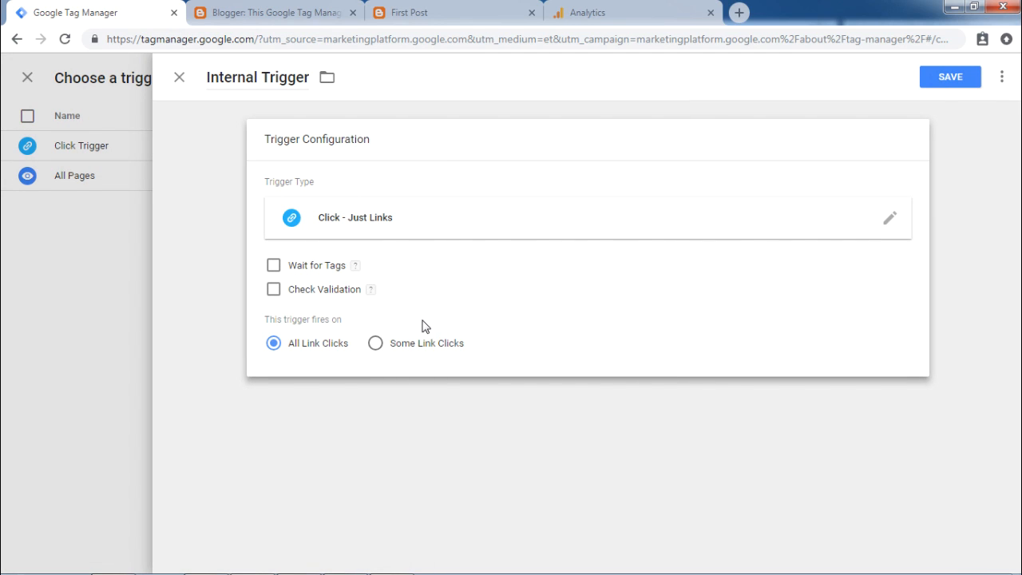
- Limit the trigger to some link clicks where Click URL contains the blog's http address, and save both the trigger and the tag
{"action": "left_click", "coordinate": [376, 344]}
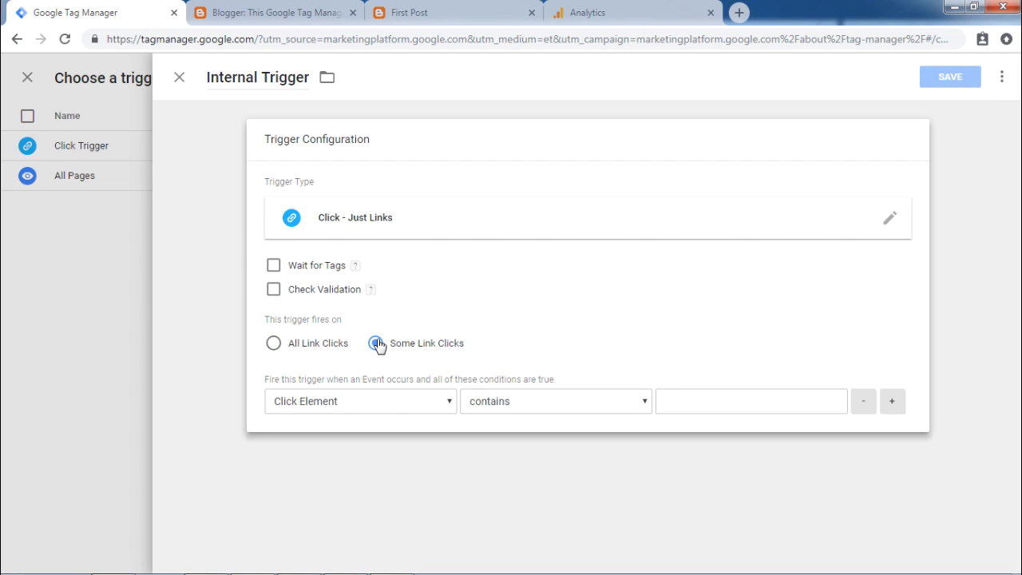
{"action": "left_click", "coordinate": [446, 405]}
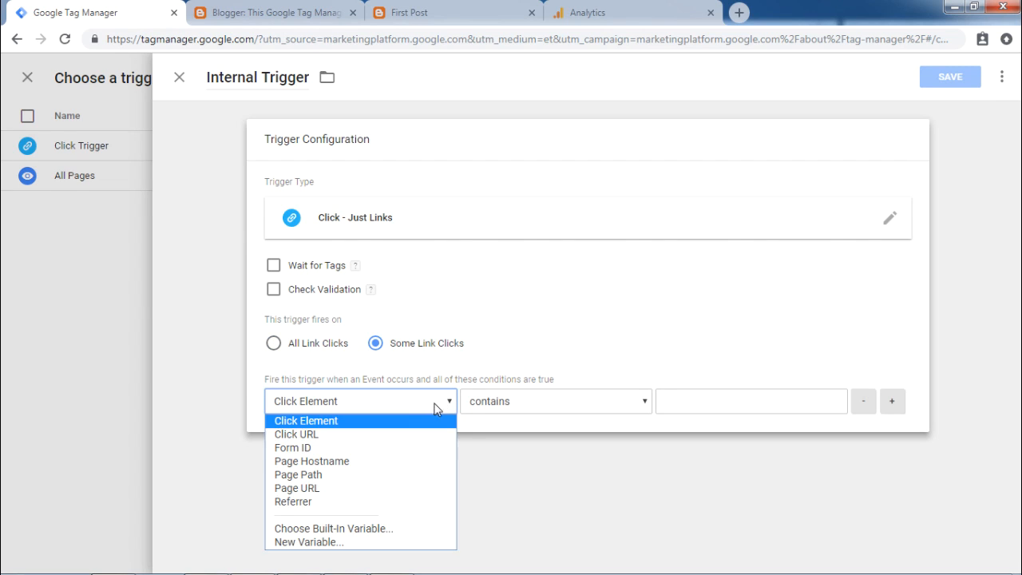
{"action": "left_click", "coordinate": [381, 435]}
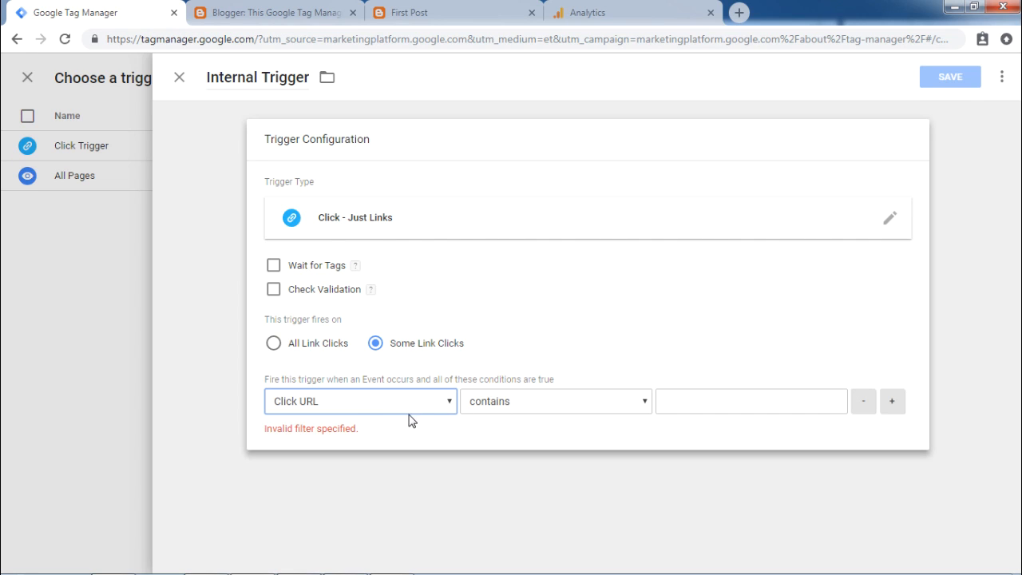
{"action": "left_click", "coordinate": [670, 403]}
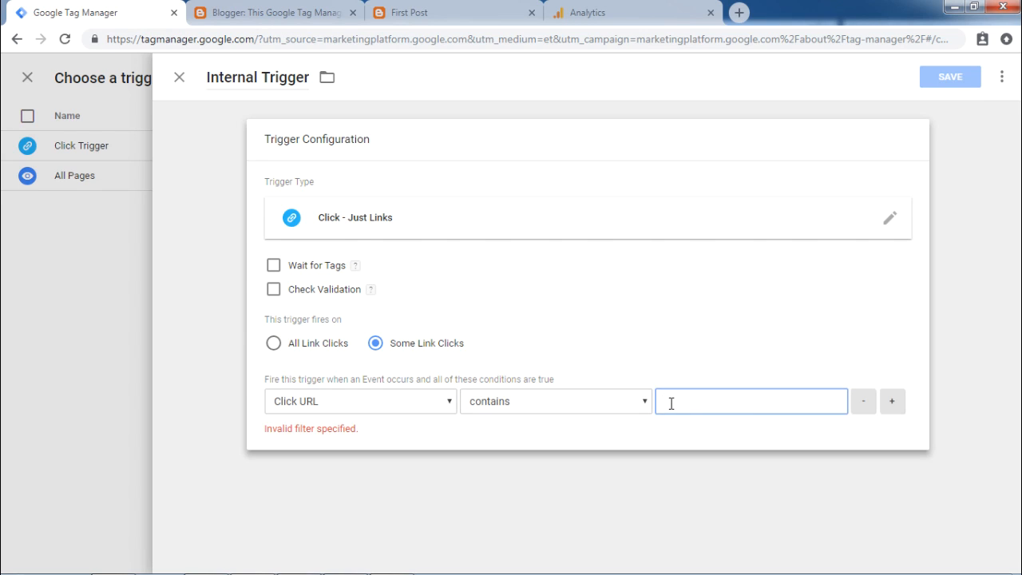
{"action": "left_click", "coordinate": [410, 411]}
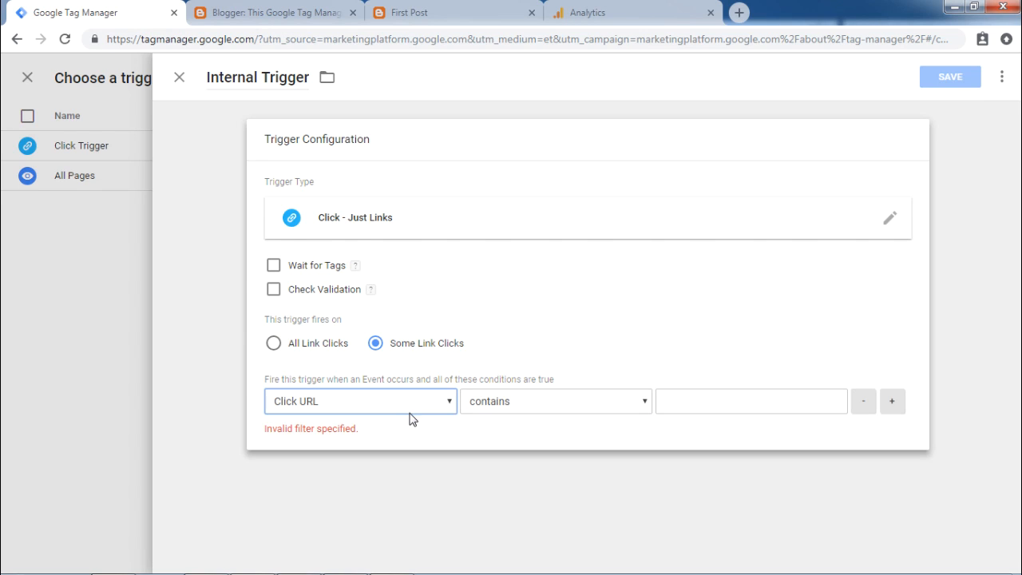
{"action": "left_click", "coordinate": [674, 403]}
{"action": "key", "text": "ctrl+v"}
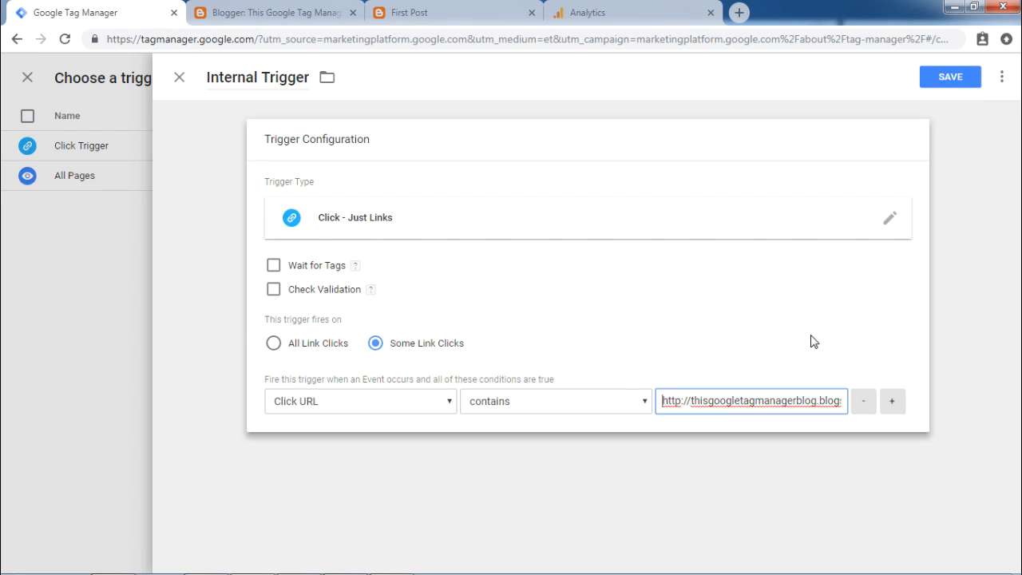
{"action": "left_click", "coordinate": [948, 78]}
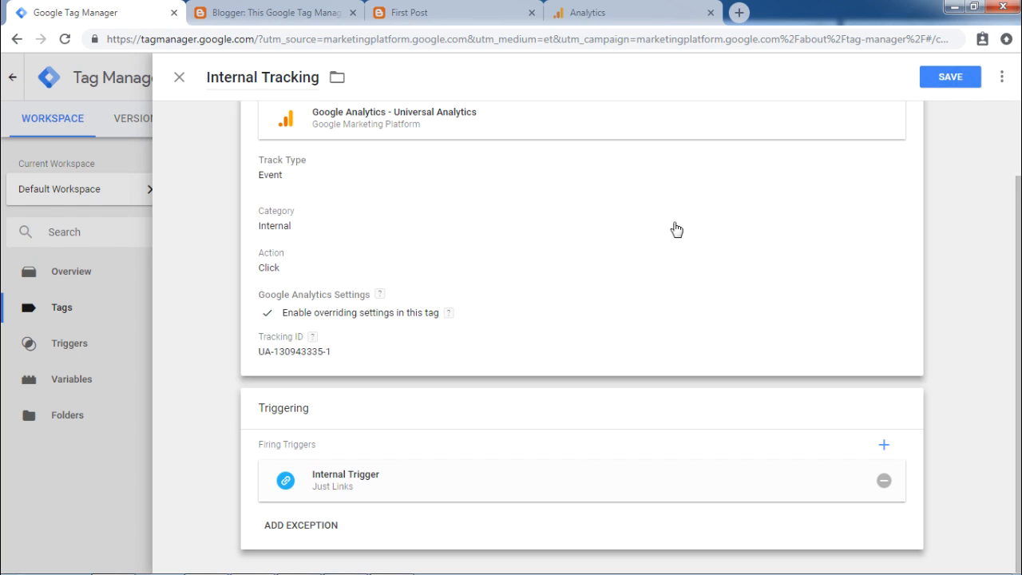
{"action": "left_click", "coordinate": [949, 78]}
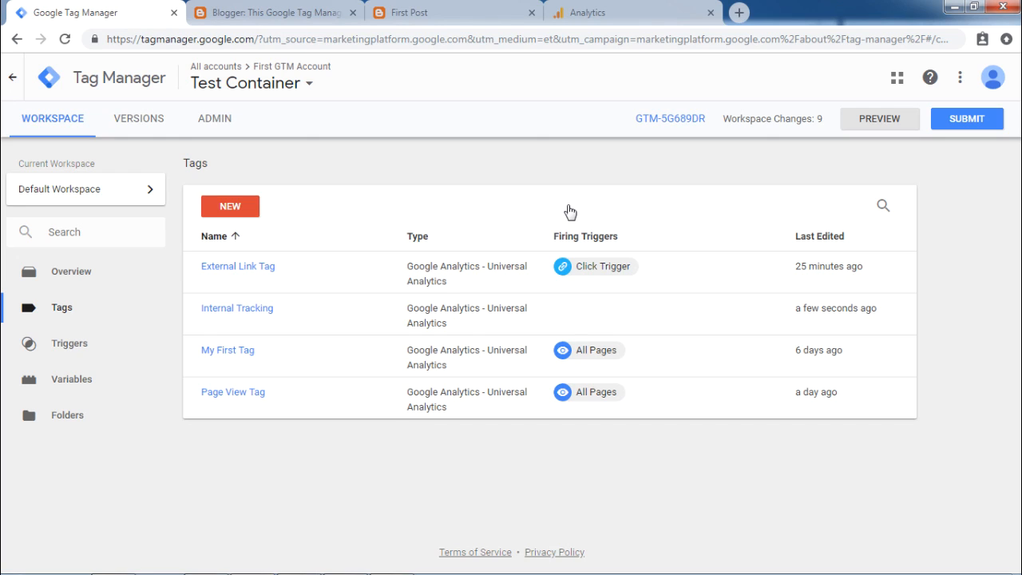
- Preview the Default Workspace with the new tag and reload the live First Post page
{"action": "left_click", "coordinate": [867, 121]}
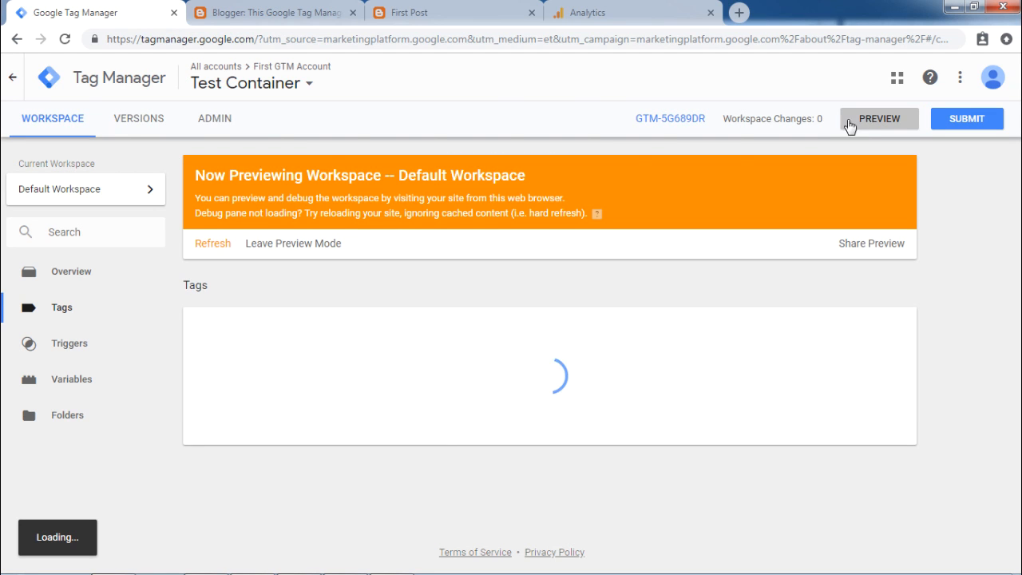
{"action": "left_click", "coordinate": [480, 17]}
{"action": "key", "text": "F5"}
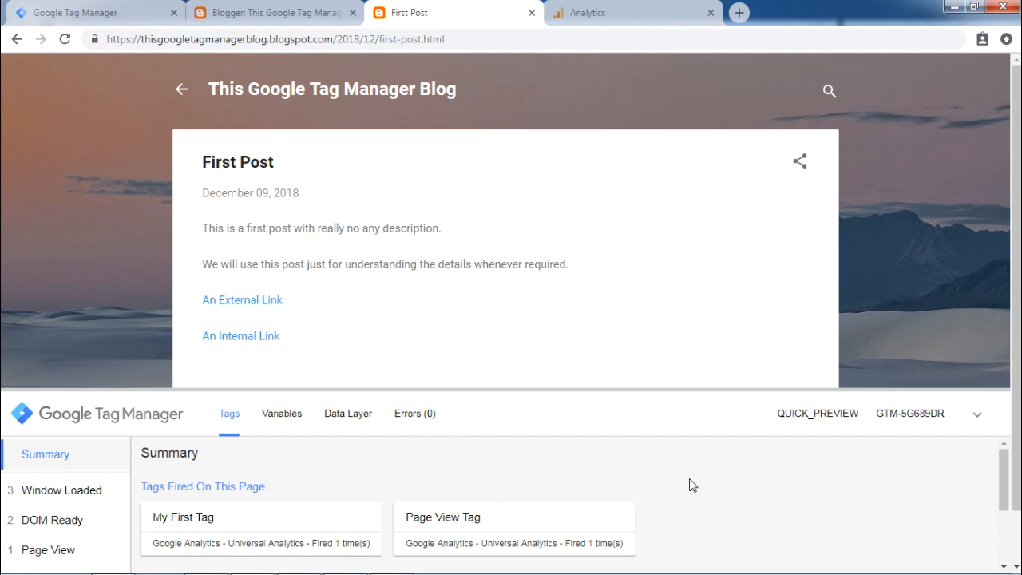
- Examine the fired and not fired tags in the First Post debug summary, and follow An Internal Link
{"action": "scroll", "coordinate": [691, 484], "scroll_direction": "down", "scroll_amount": 2}
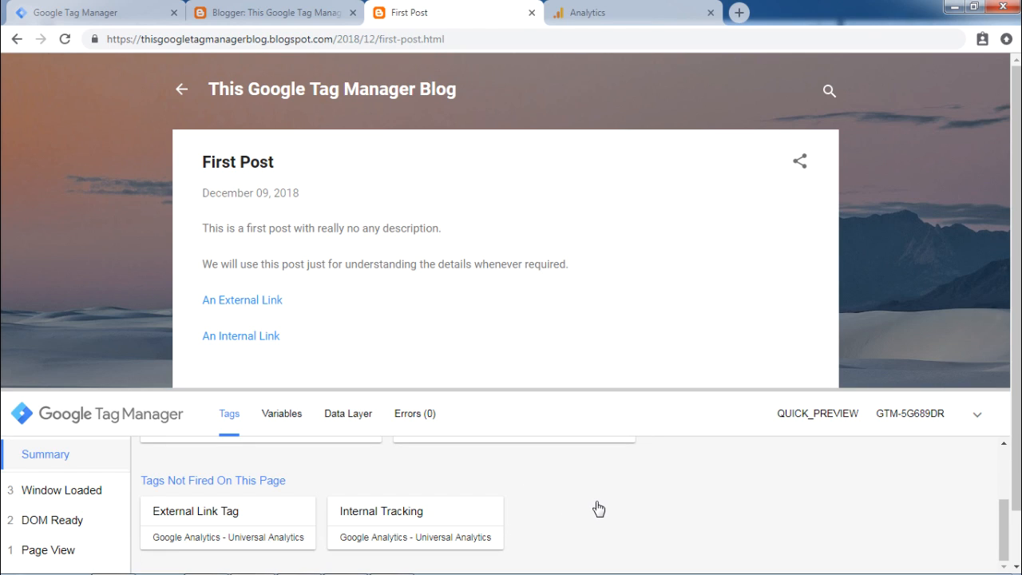
{"action": "scroll", "coordinate": [598, 508], "scroll_direction": "up", "scroll_amount": 3}
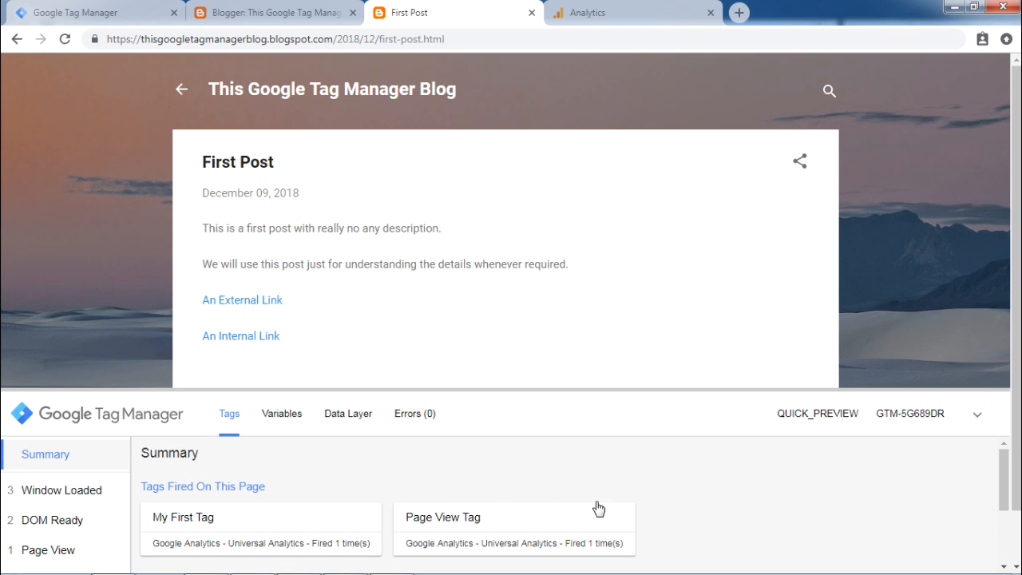
{"action": "left_click", "coordinate": [265, 337]}
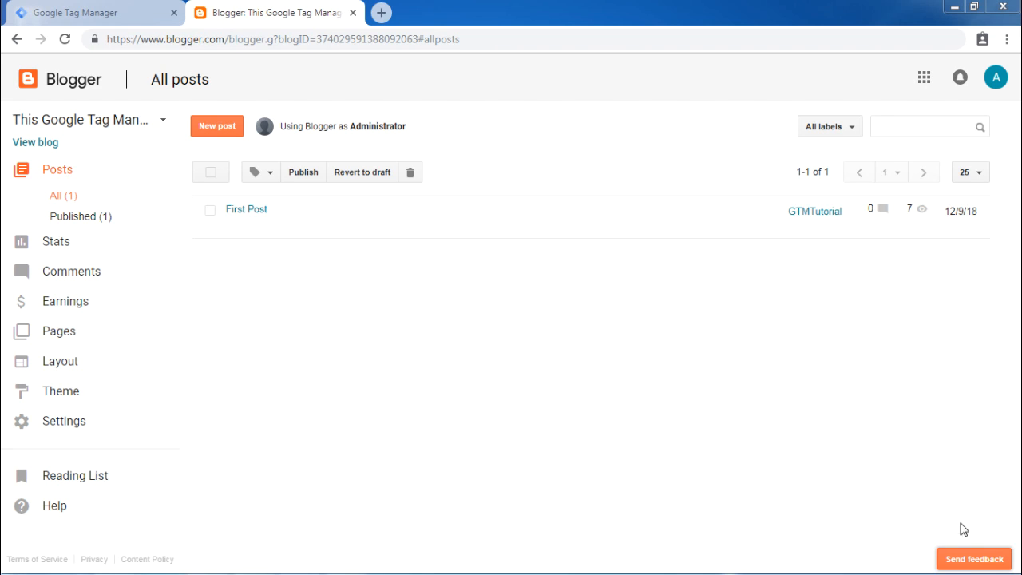
- Open the blog's theme settings in Blogger and look through the available themes down to the Simple group
{"action": "left_click", "coordinate": [67, 399]}
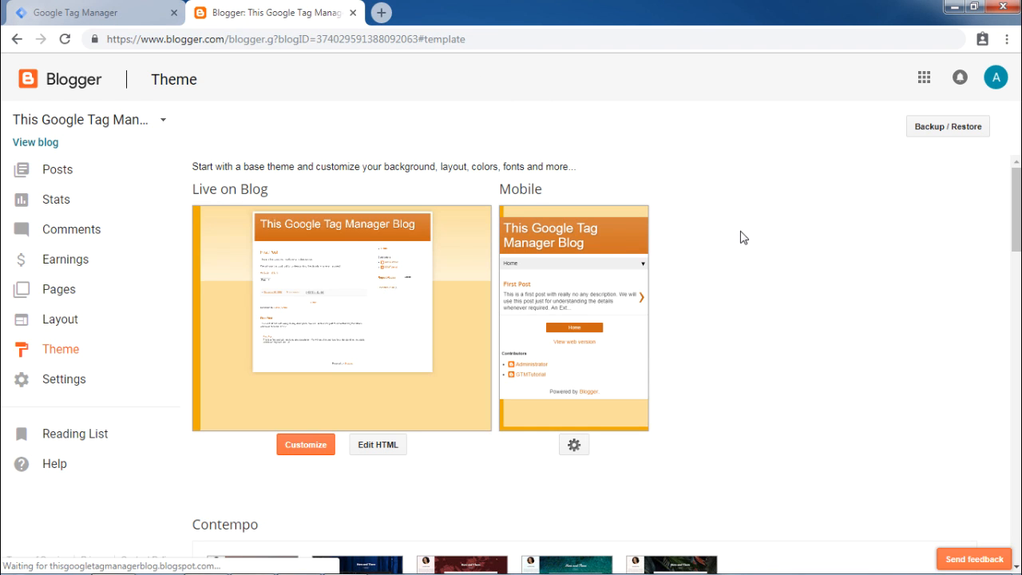
{"action": "scroll", "coordinate": [740, 237], "scroll_direction": "down", "scroll_amount": 2}
{"action": "scroll", "coordinate": [740, 237], "scroll_direction": "down", "scroll_amount": 7}
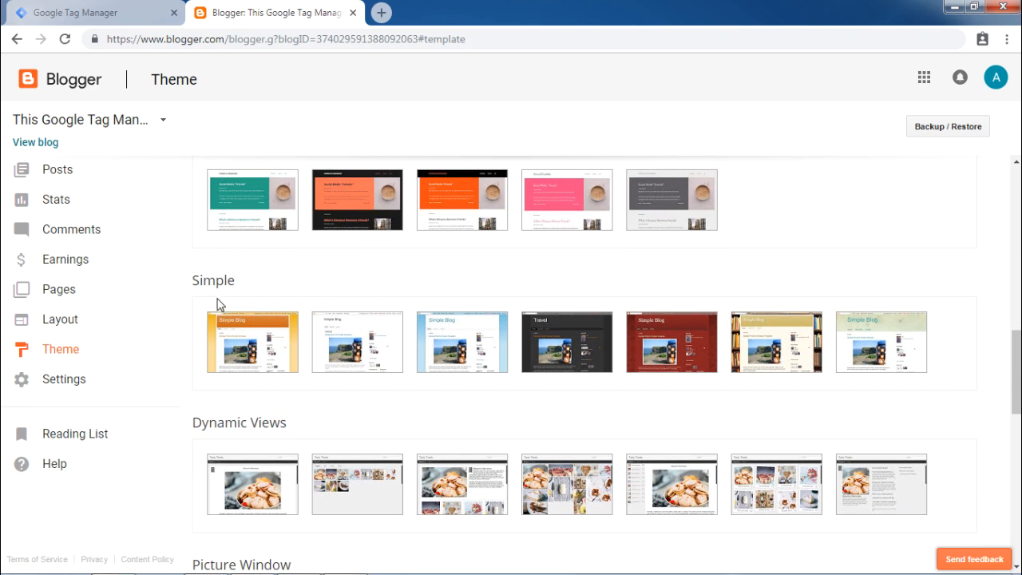
- Apply the first orange theme of the Simple group to the blog, and view the live blog
{"action": "left_click", "coordinate": [251, 343]}
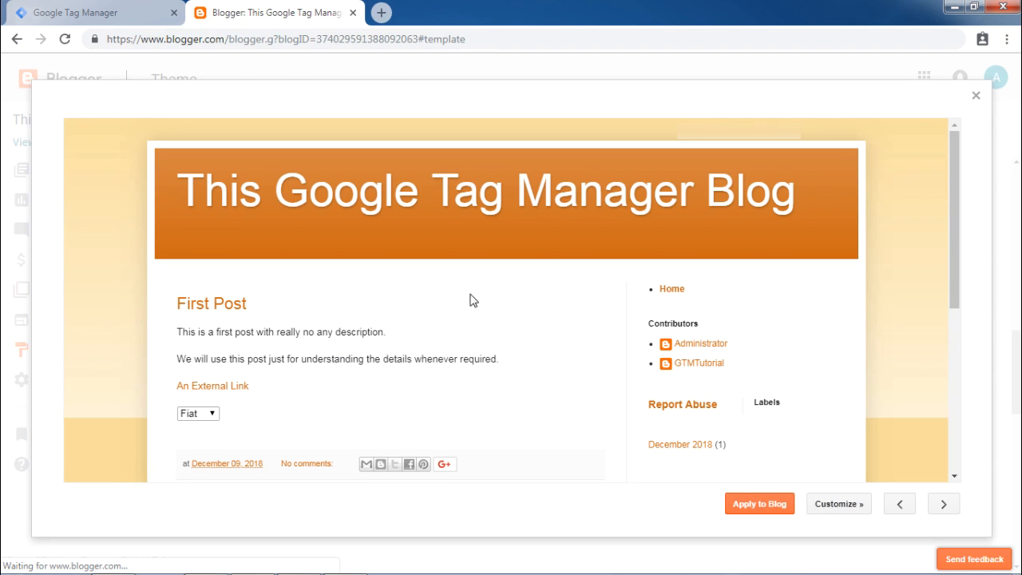
{"action": "left_click", "coordinate": [754, 510]}
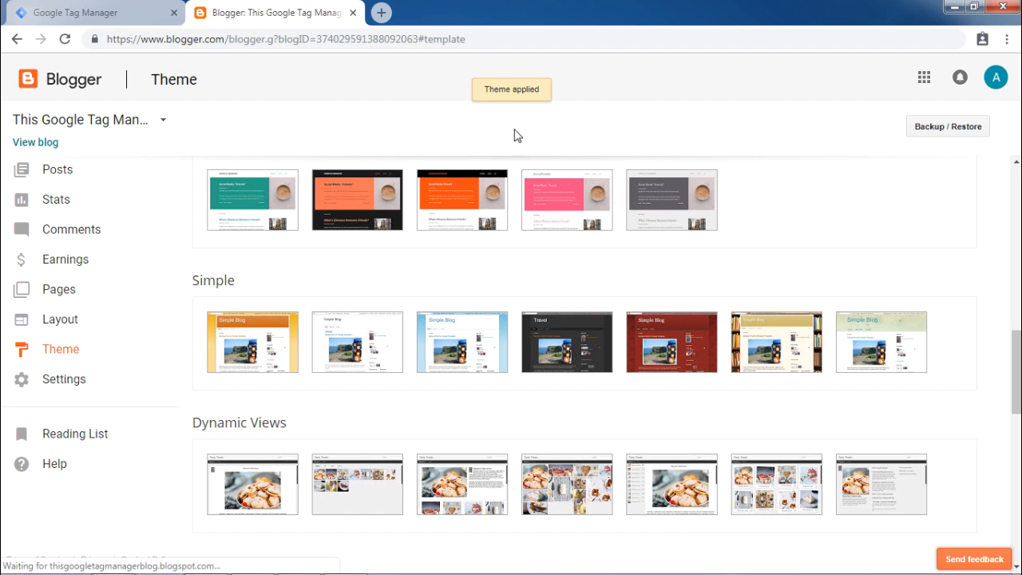
{"action": "scroll", "coordinate": [835, 297], "scroll_direction": "up", "scroll_amount": 10}
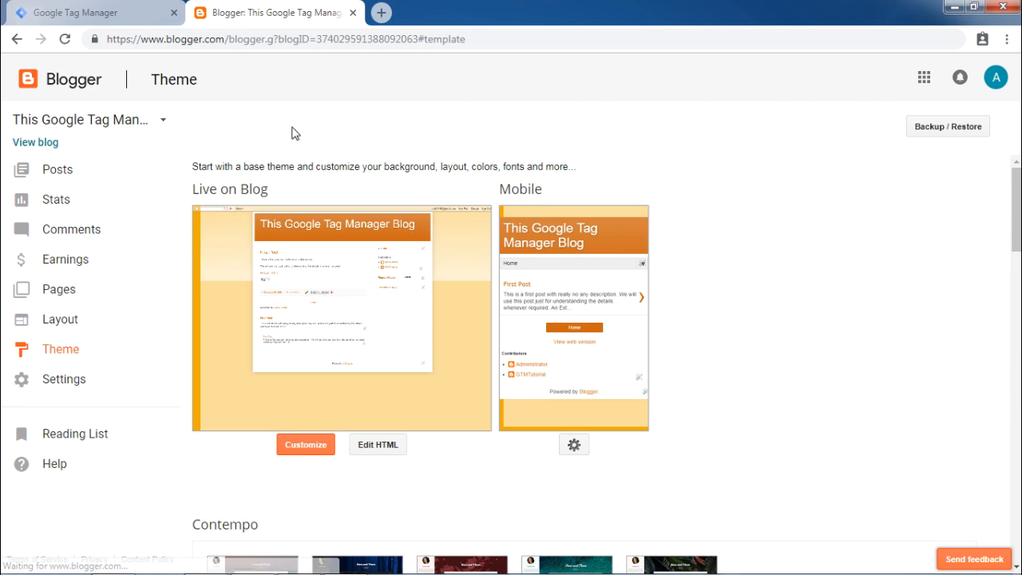
{"action": "left_click", "coordinate": [40, 144]}
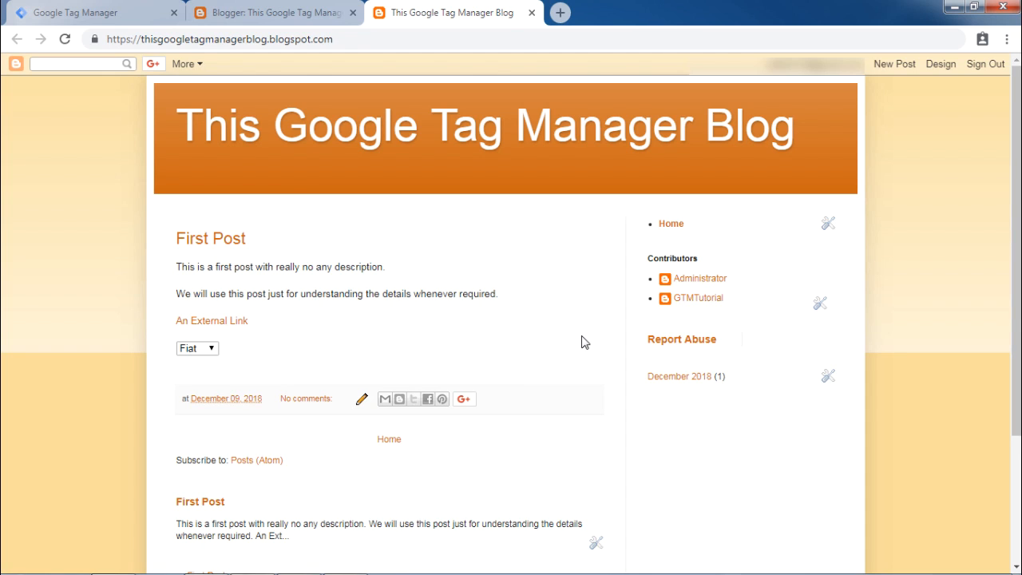
- Add the Google Tag Manager script after the opening head tag and the noscript code after the body tag in Blogger's theme HTML, and save the theme
{"action": "left_click", "coordinate": [240, 12]}
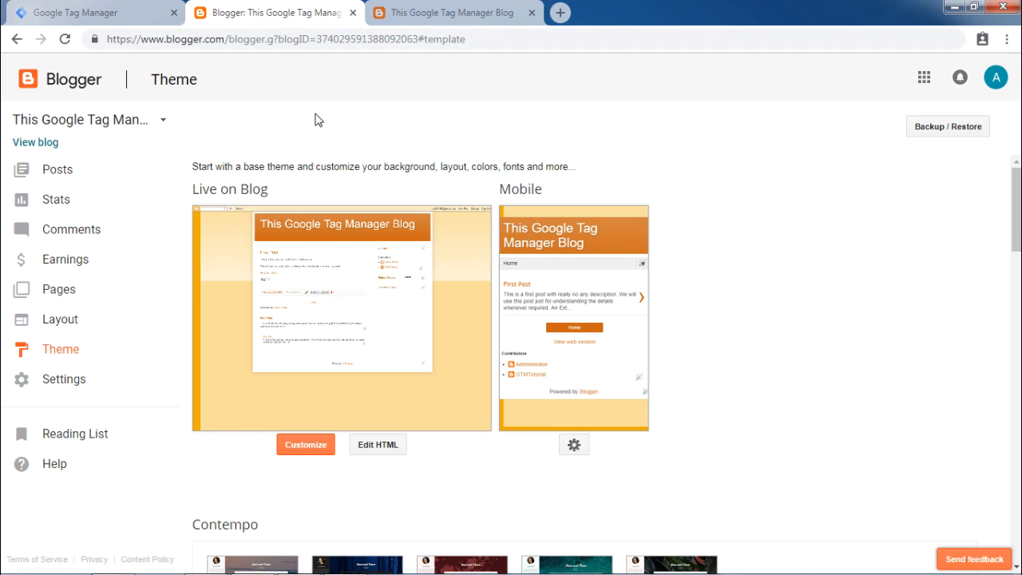
{"action": "left_click", "coordinate": [373, 453]}
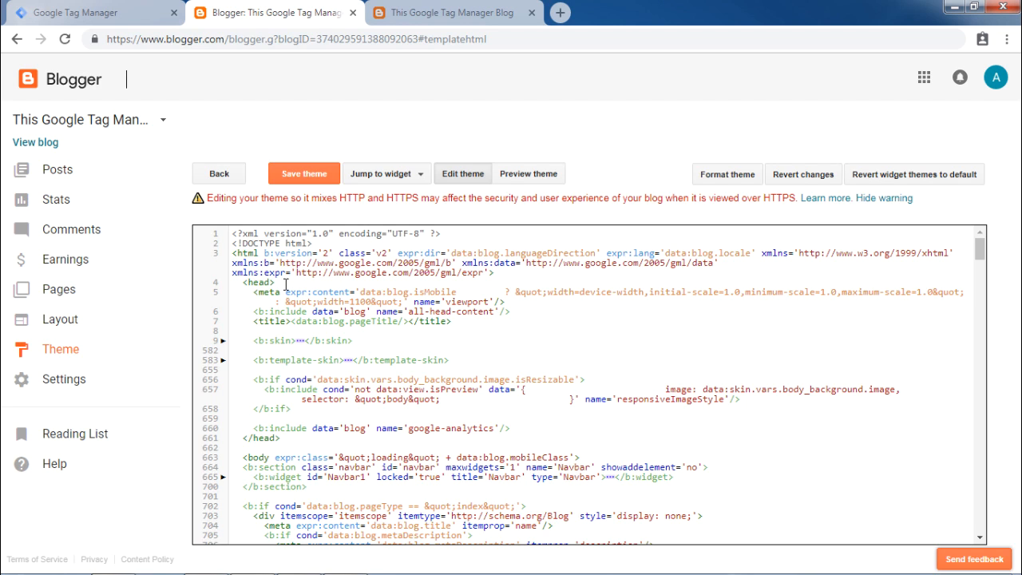
{"action": "type", "text": "<!-- Google Tag Manager --> <script>(function(w,d,s,l,i){w[l]=w[l]||[];w[l].push({'gtm.start': new Date().getTime(),event:'gtm.js'});var f=d.getElementsByTagName(s)[0], j=d.createElement(s),dl=l!='dataLayer'?'&amp;l='+l:'';j.async=true;j.src= 'https://www.googletagmanager.com/gtm.js?id='+i+dl;f.parentNode.insertBefore(j,f); })(window,document,'script','dataLayer','GTM-5G689DR');</script> <!-- End Google Tag Manager -->"}
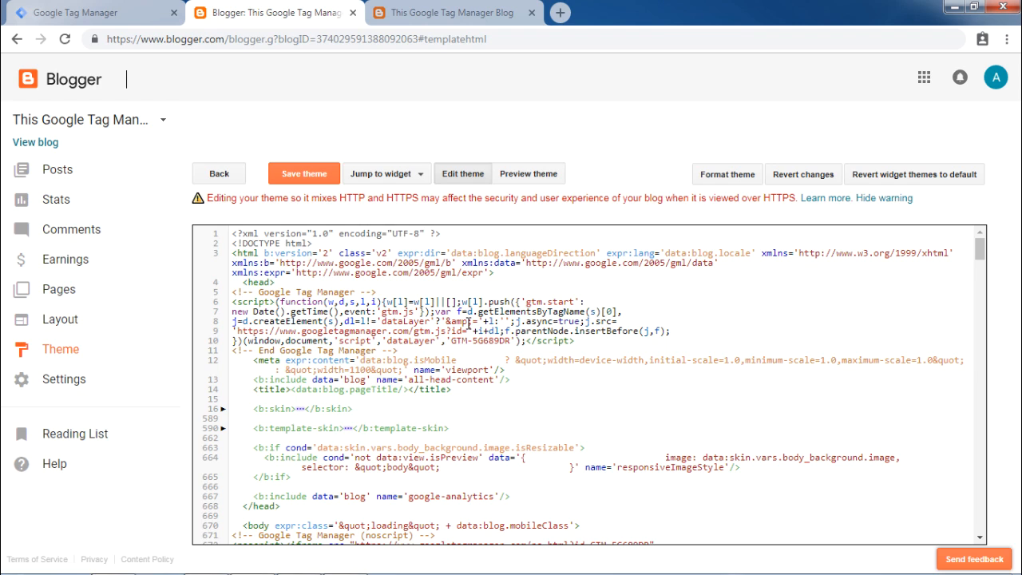
{"action": "left_click", "coordinate": [320, 182]}
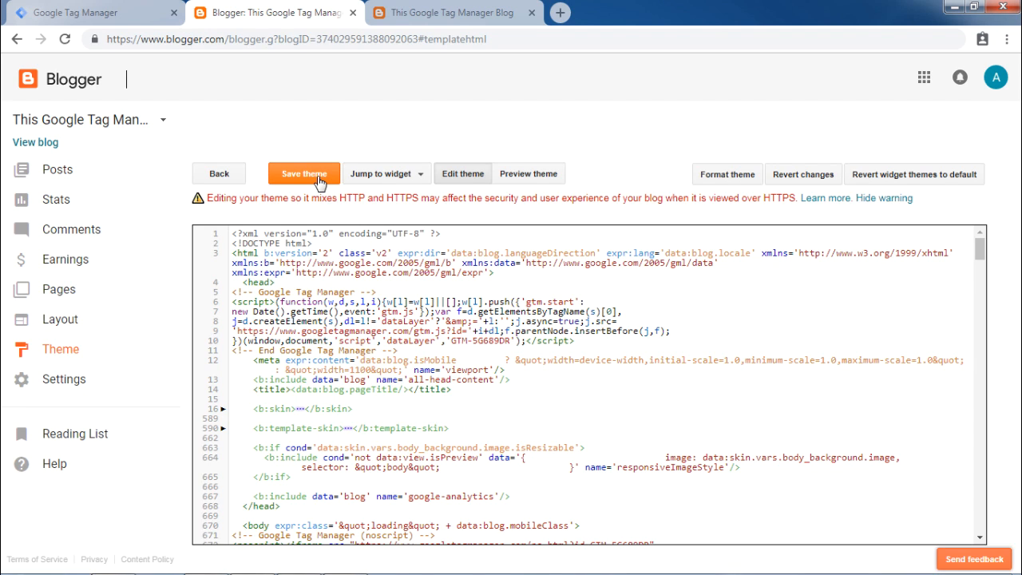
- Switch to Google Tag Manager, dismiss the installation instructions, and enable the built-in Form ID variable
{"action": "left_click", "coordinate": [122, 14]}
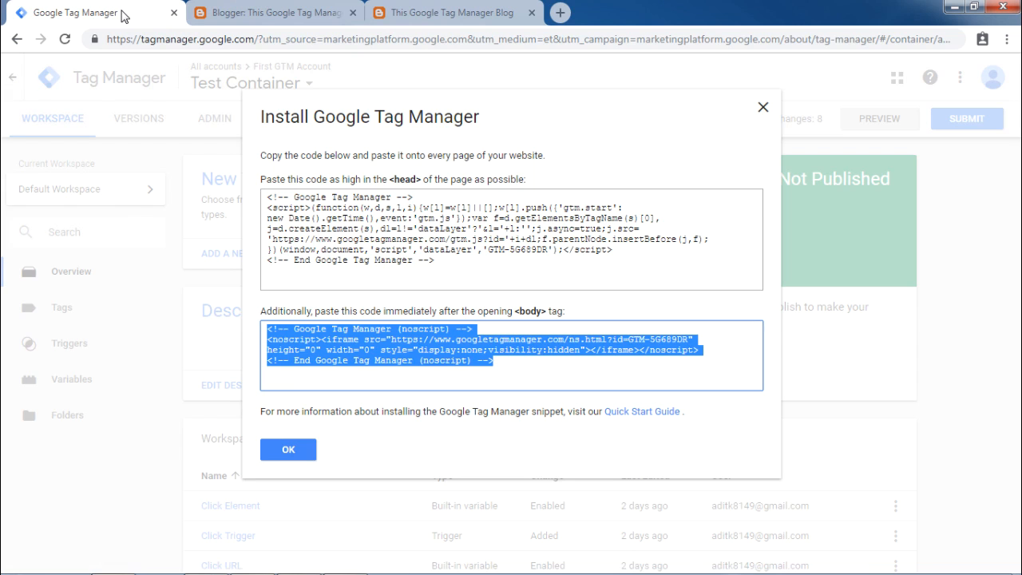
{"action": "left_click", "coordinate": [288, 449]}
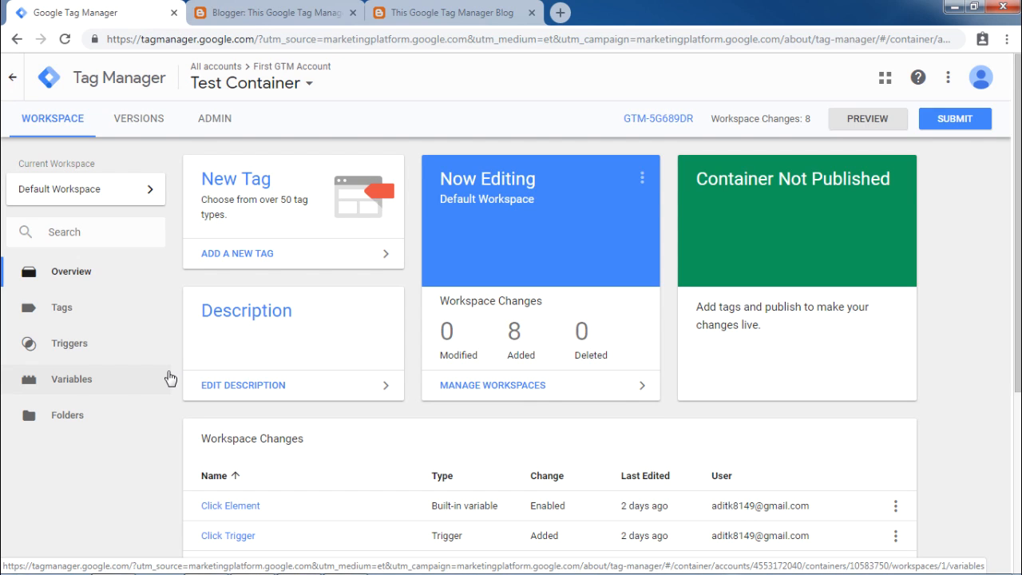
{"action": "left_click", "coordinate": [101, 381]}
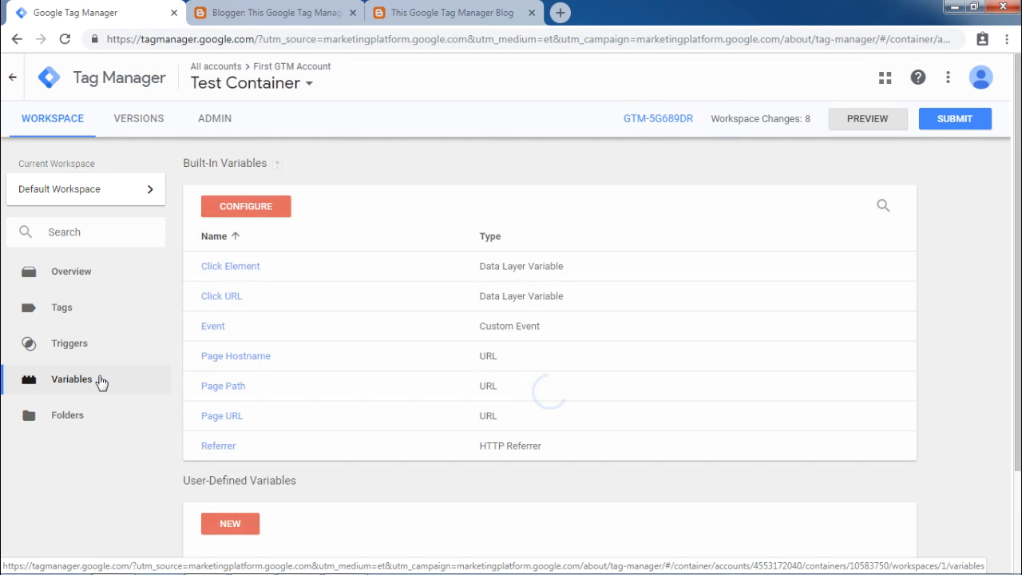
{"action": "left_click", "coordinate": [269, 209]}
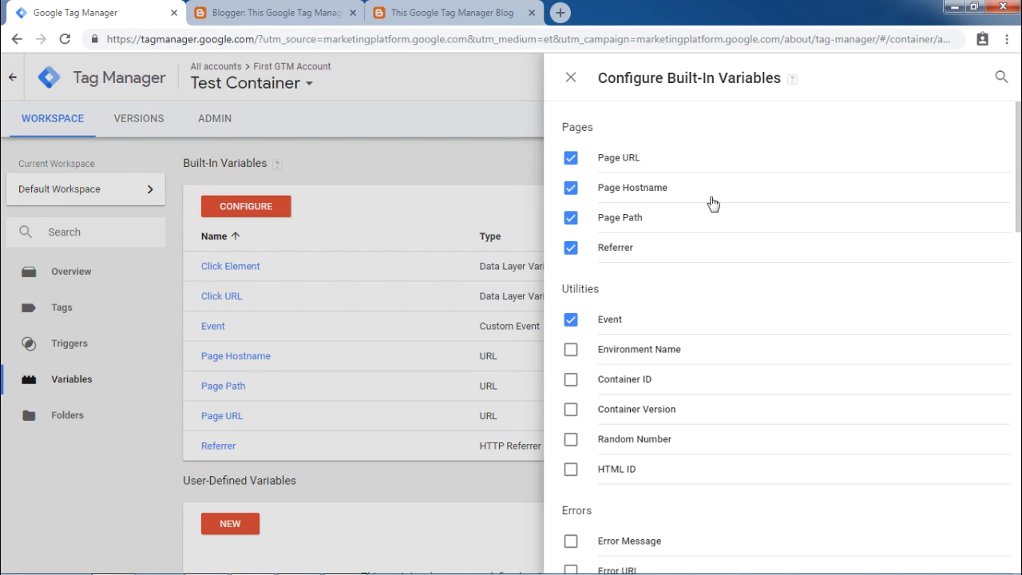
{"action": "scroll", "coordinate": [711, 204], "scroll_direction": "down", "scroll_amount": 3}
{"action": "scroll", "coordinate": [712, 204], "scroll_direction": "down", "scroll_amount": 6}
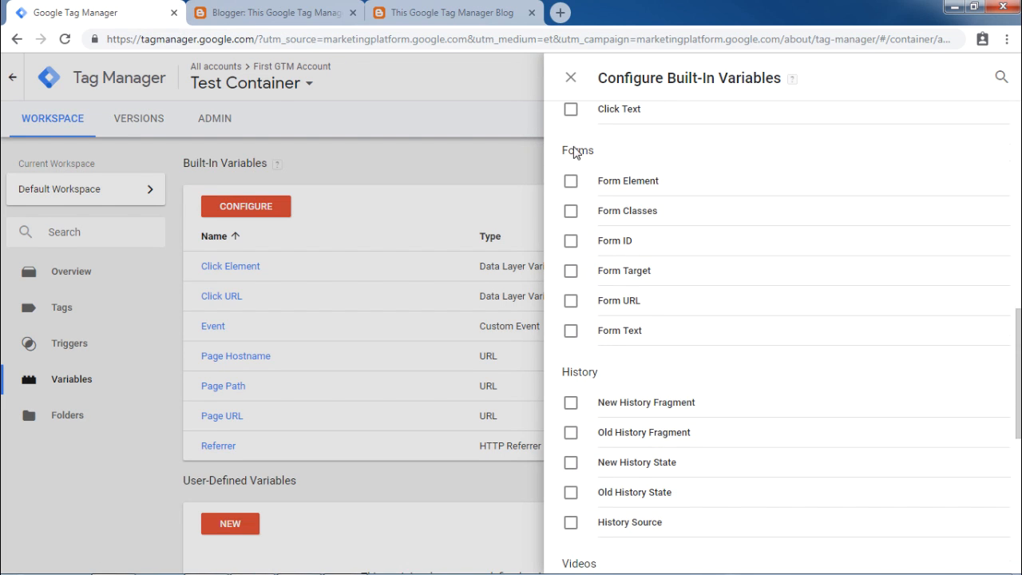
{"action": "left_click", "coordinate": [570, 242]}
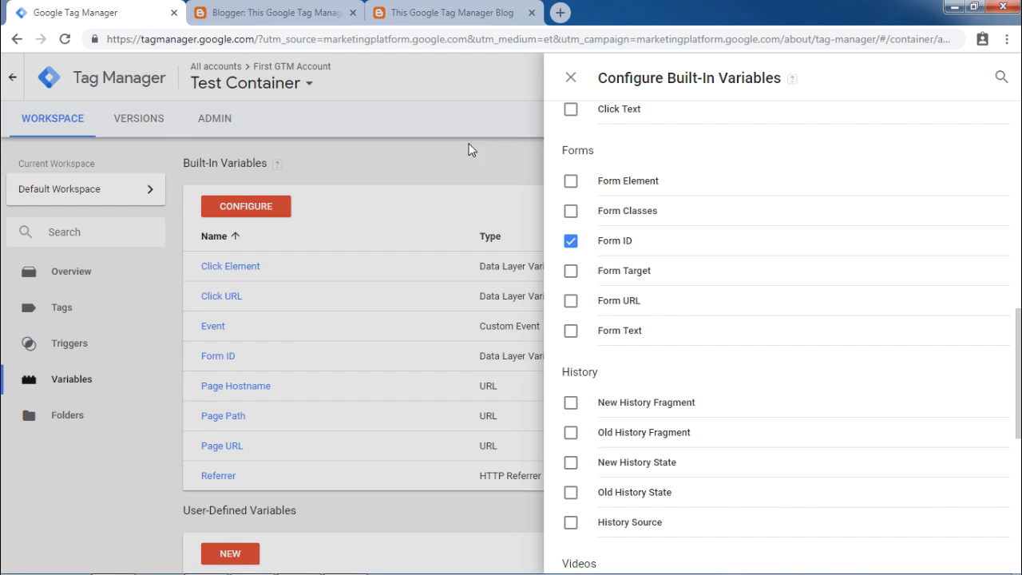
{"action": "left_click", "coordinate": [570, 79]}
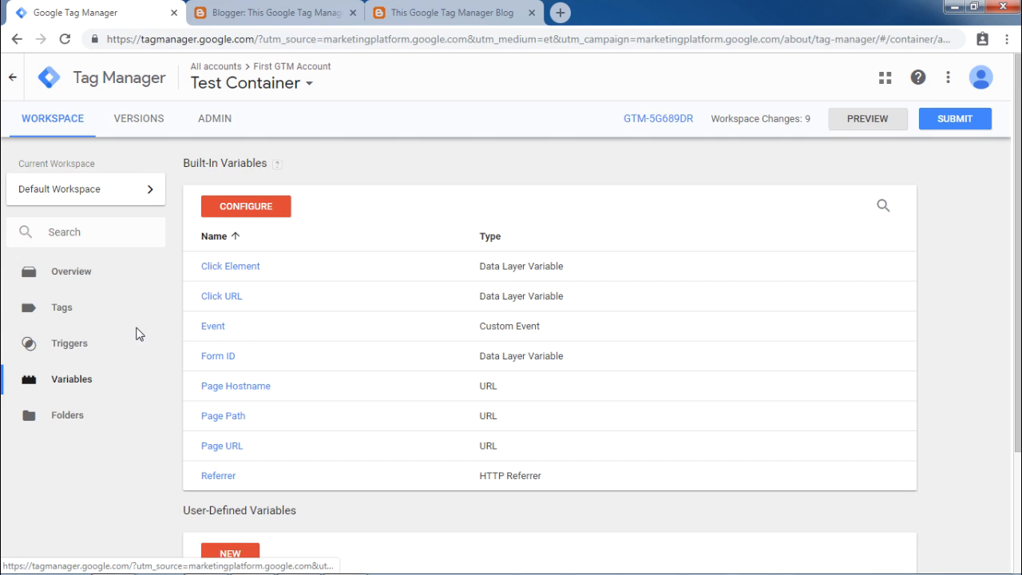
- Create and save a Form Submission trigger named Form Submission Trigger that fires on all forms
{"action": "left_click", "coordinate": [93, 345]}
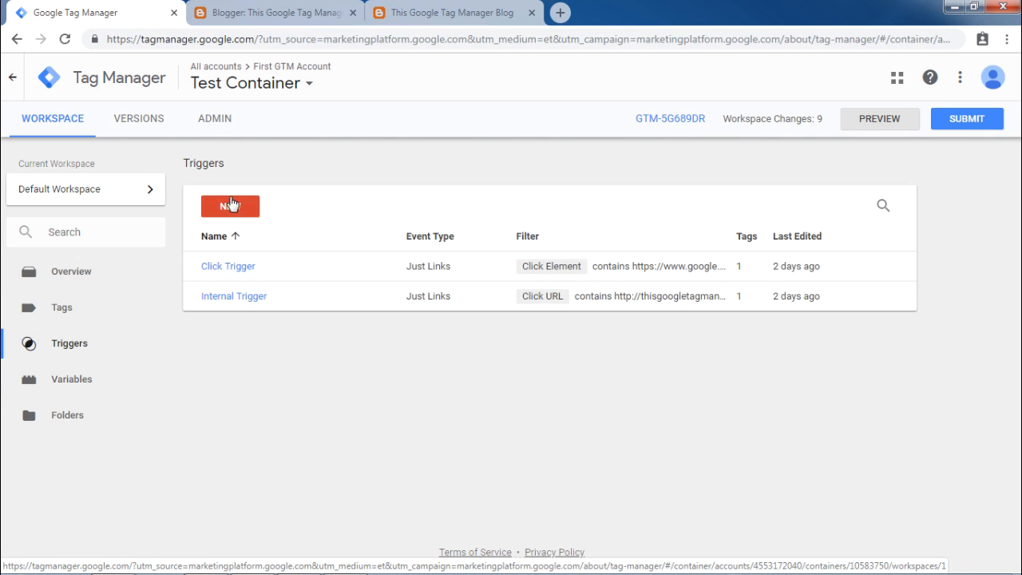
{"action": "left_click", "coordinate": [230, 208]}
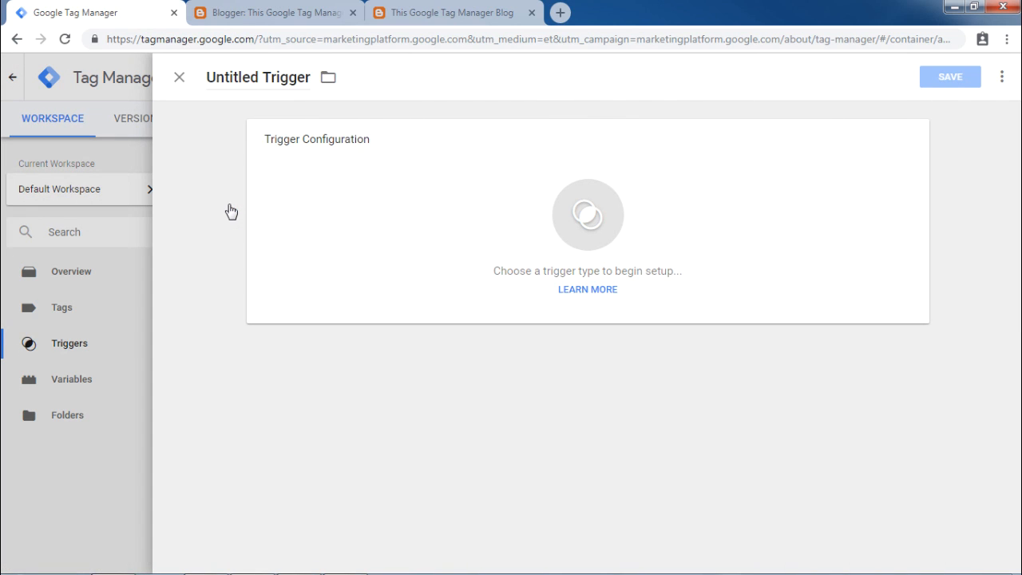
{"action": "left_click", "coordinate": [243, 80]}
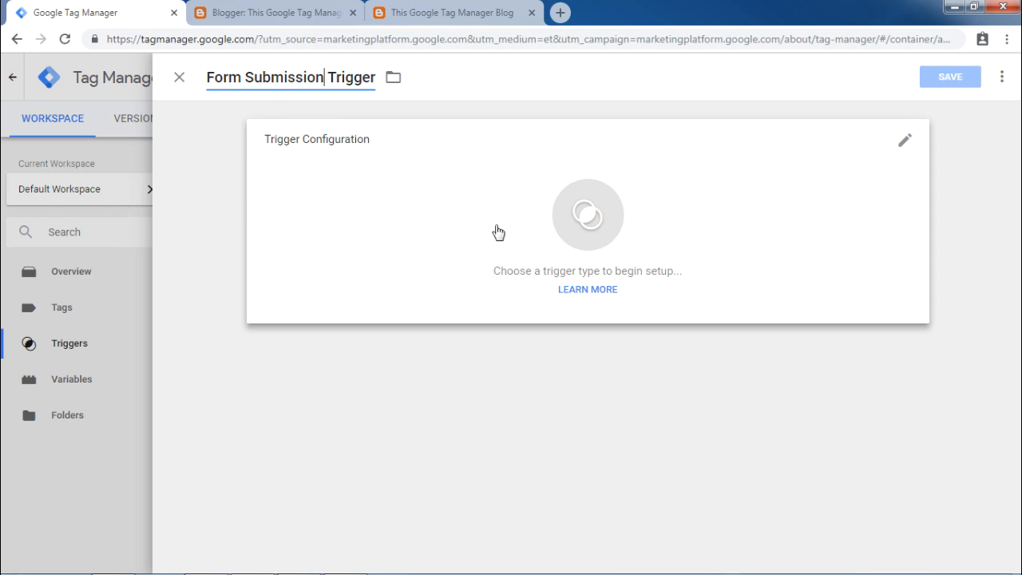
{"action": "left_click", "coordinate": [546, 229]}
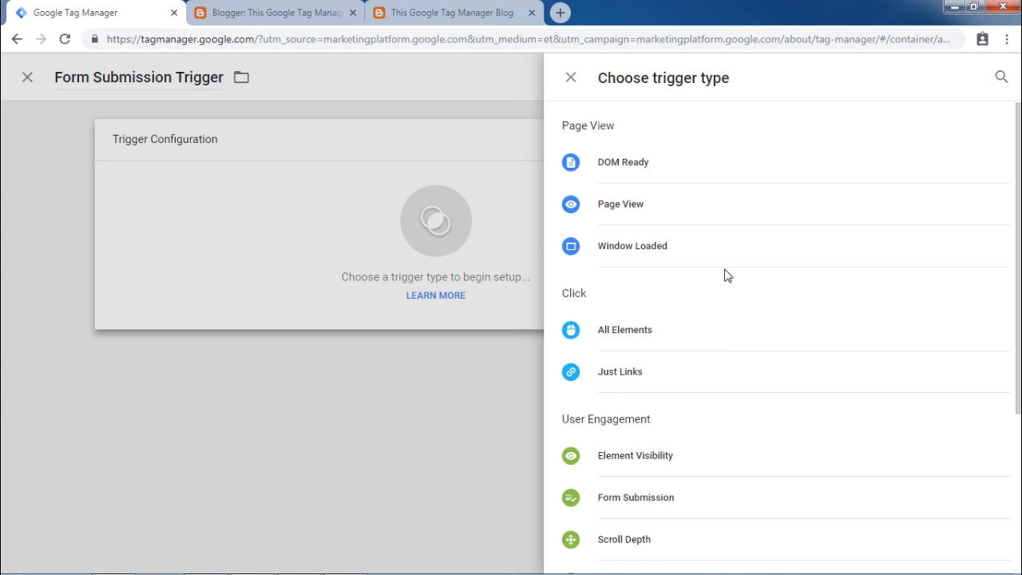
{"action": "scroll", "coordinate": [640, 276], "scroll_direction": "down", "scroll_amount": 3}
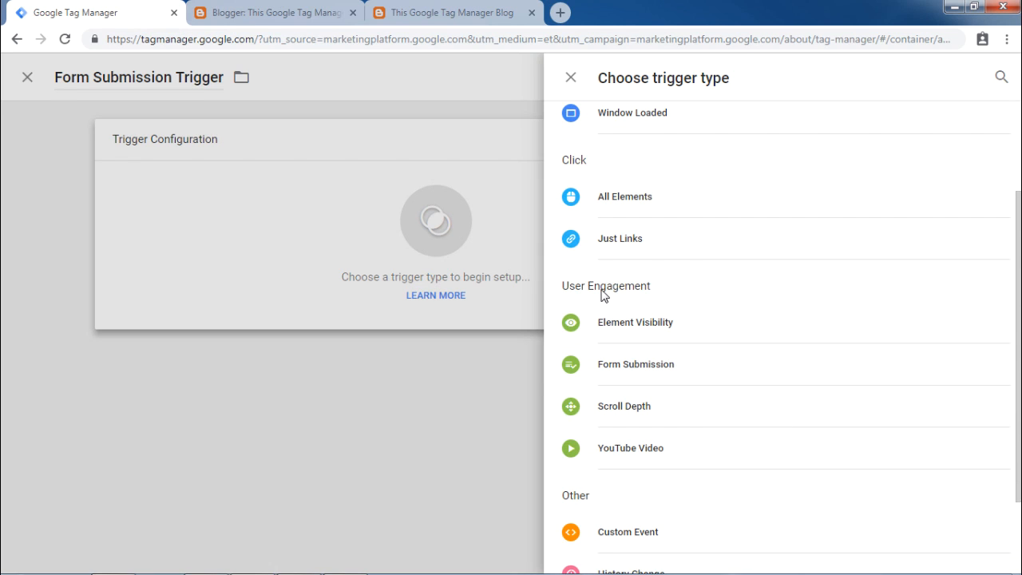
{"action": "left_click", "coordinate": [628, 363]}
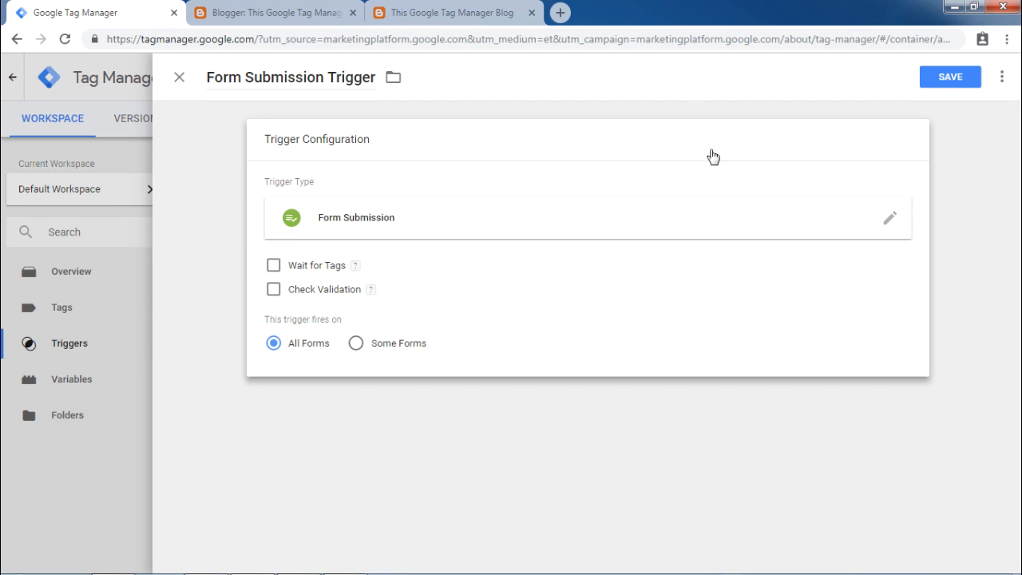
{"action": "left_click", "coordinate": [944, 76]}
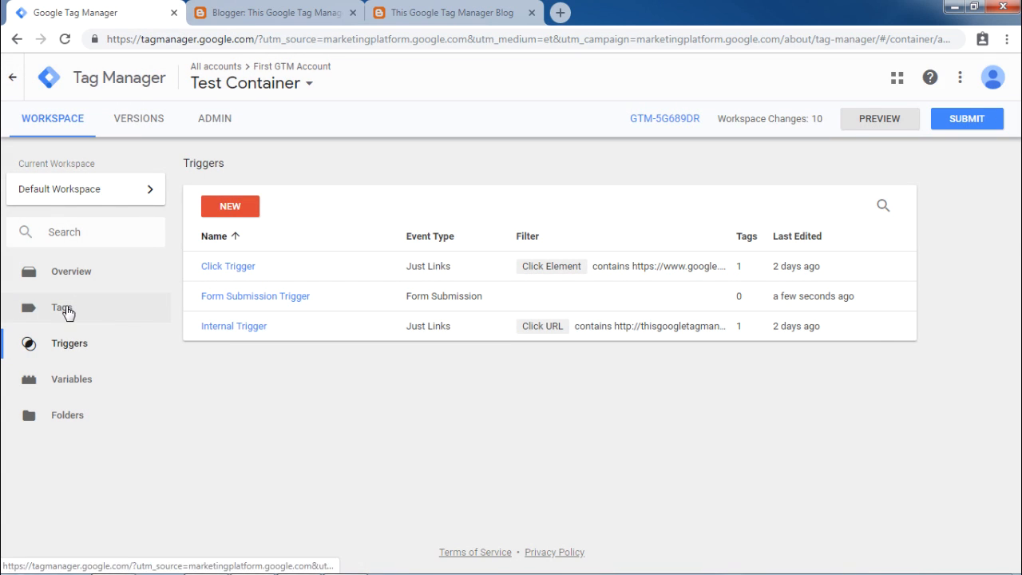
- Create a new tag named Form Submission Tag with the type Google Analytics - Universal Analytics
{"action": "left_click", "coordinate": [67, 310]}
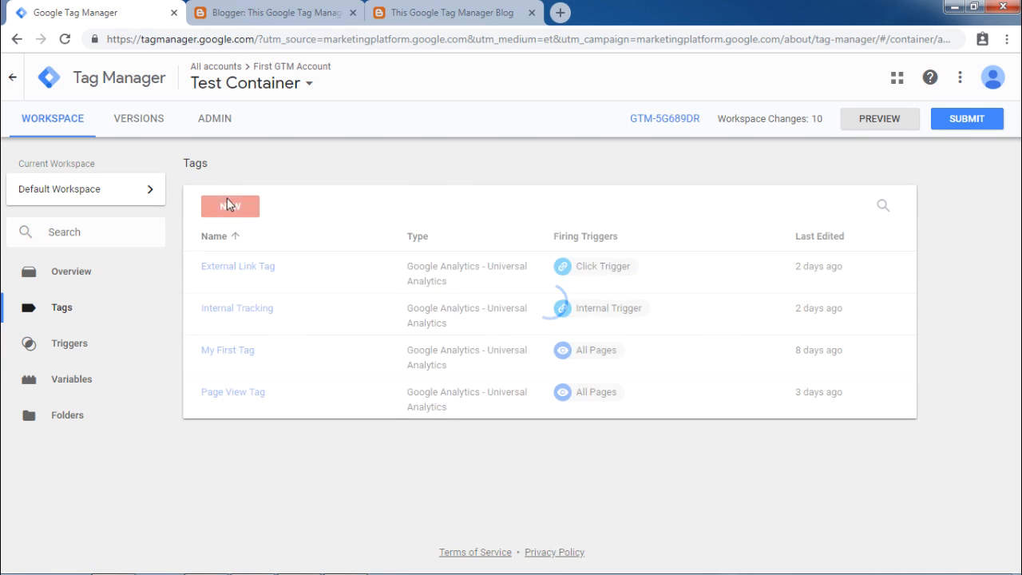
{"action": "left_click", "coordinate": [228, 205]}
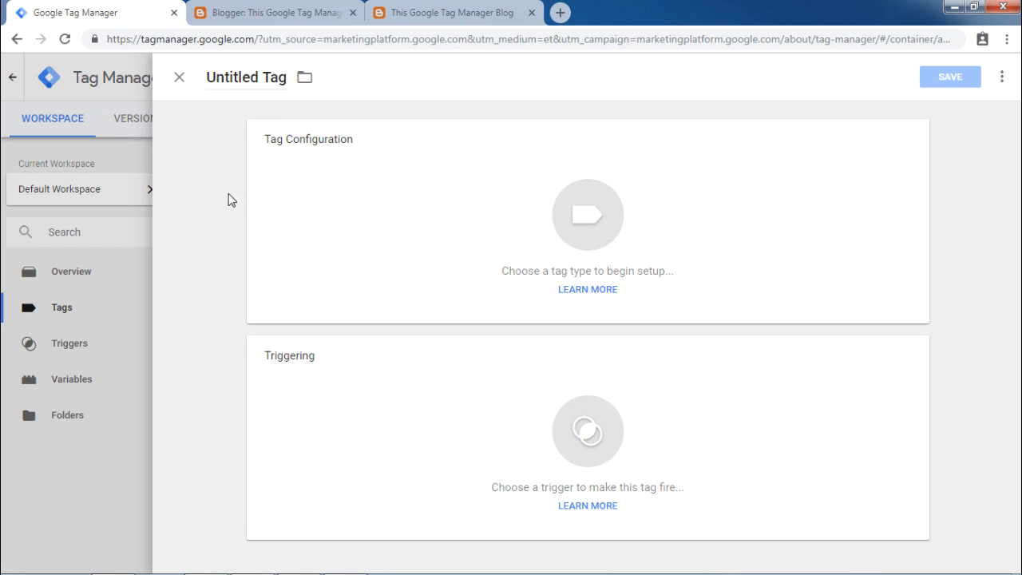
{"action": "left_click", "coordinate": [234, 76]}
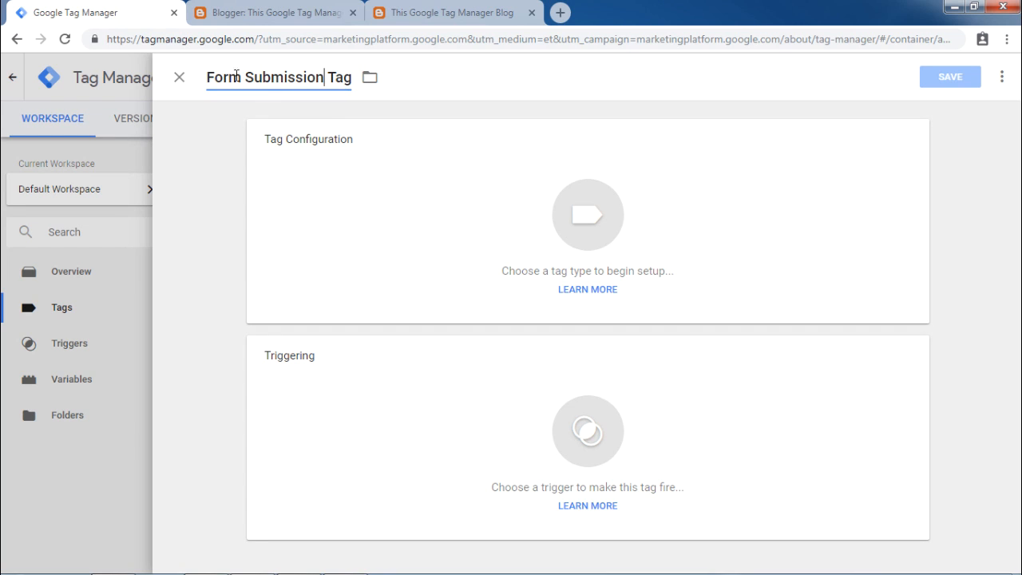
{"action": "left_click", "coordinate": [606, 239]}
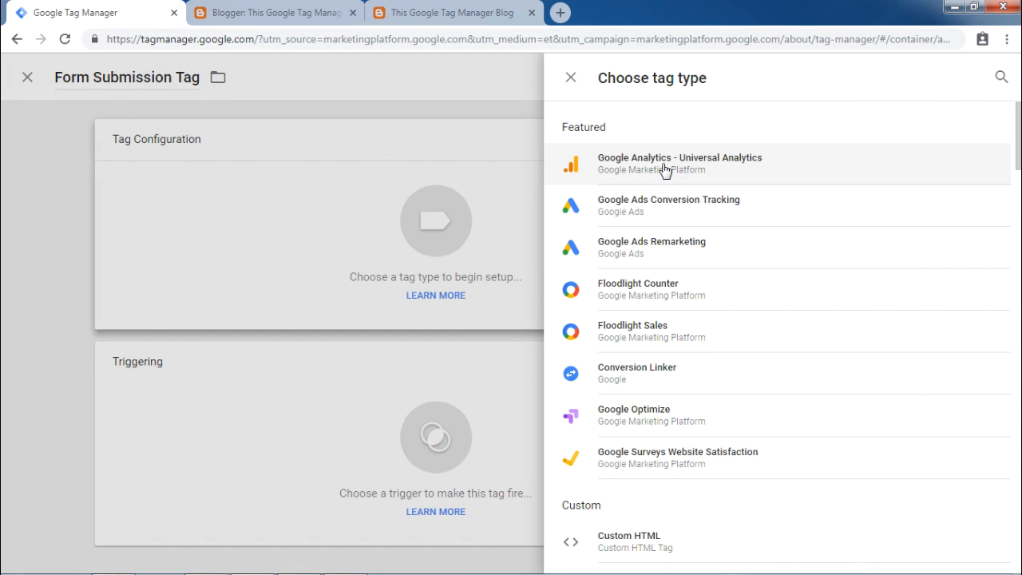
{"action": "left_click", "coordinate": [665, 170]}
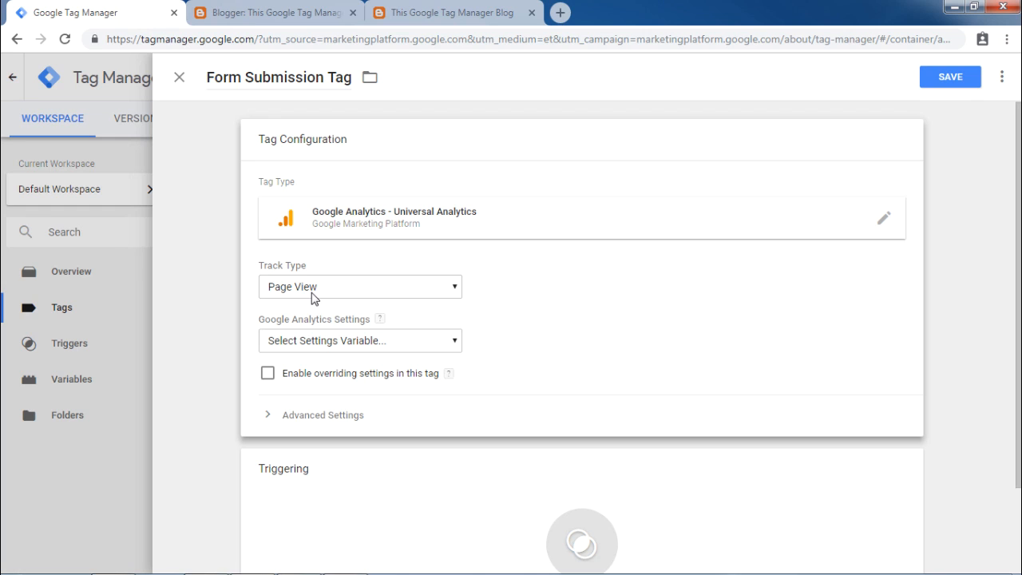
- Set the tag's track type to Event with category Form Submission, action Form Submitted and the Form ID variable as label
{"action": "left_click", "coordinate": [311, 295]}
{"action": "left_click", "coordinate": [311, 323]}
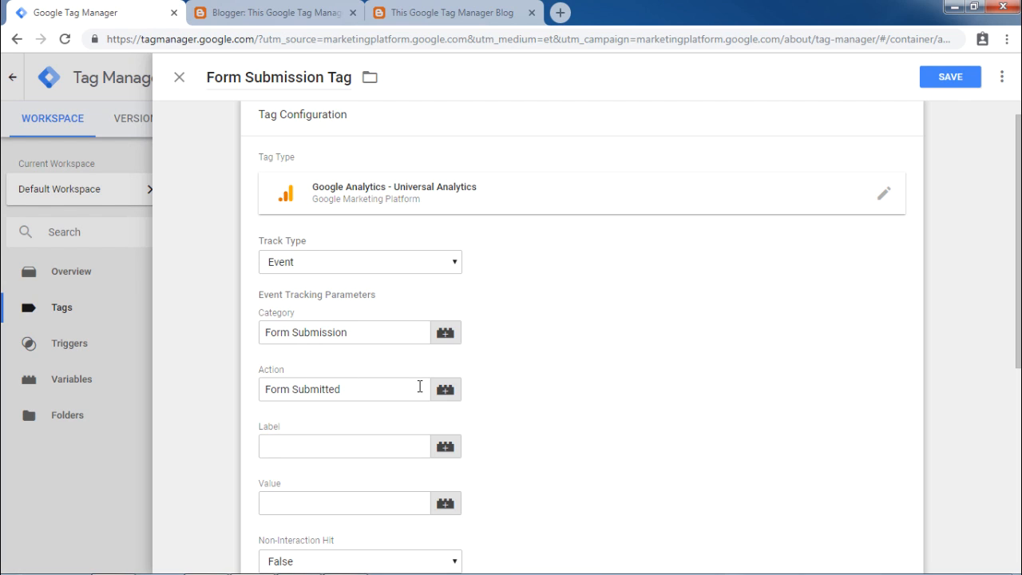
{"action": "left_click", "coordinate": [324, 444]}
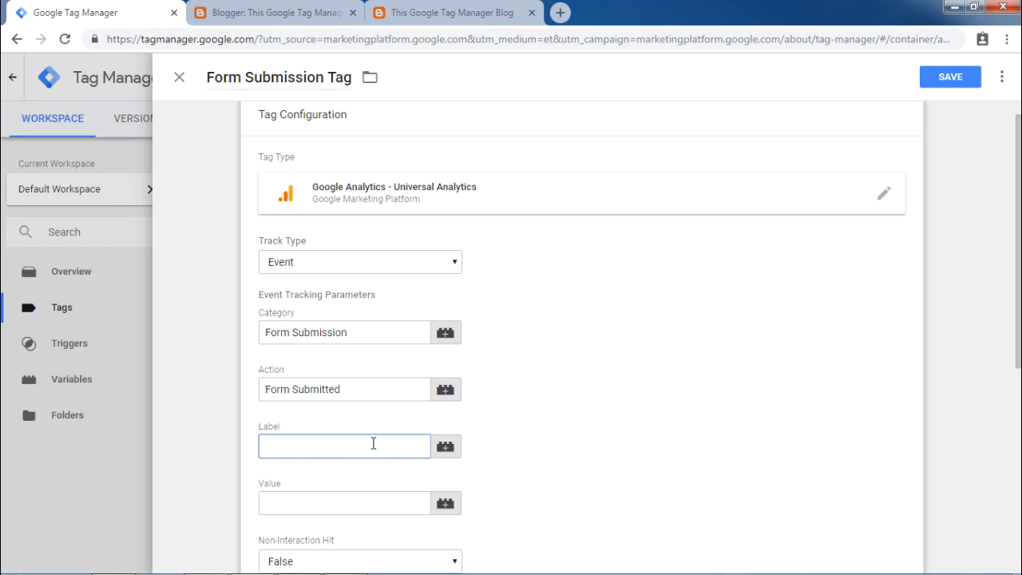
{"action": "left_click", "coordinate": [449, 454]}
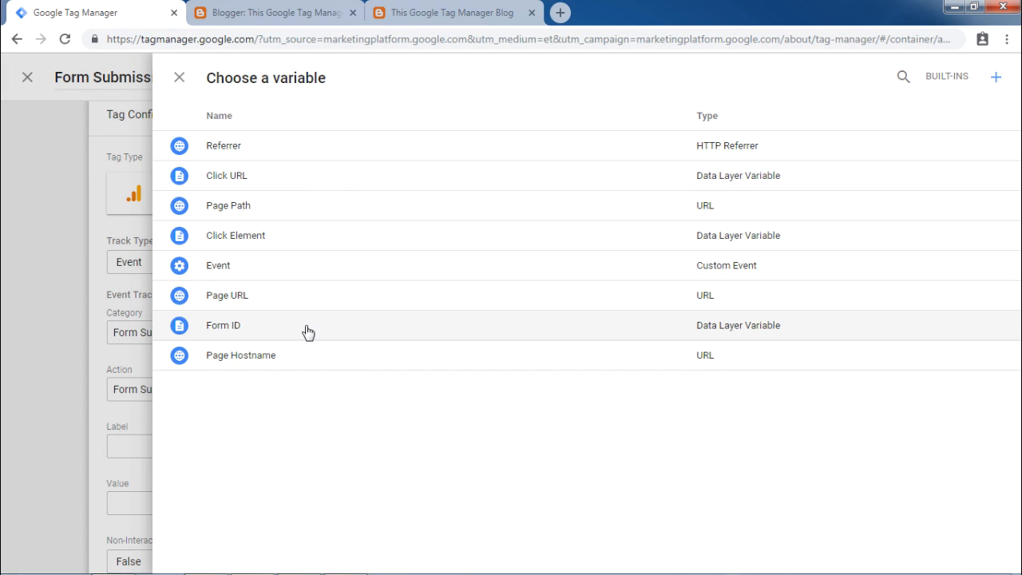
{"action": "left_click", "coordinate": [246, 329]}
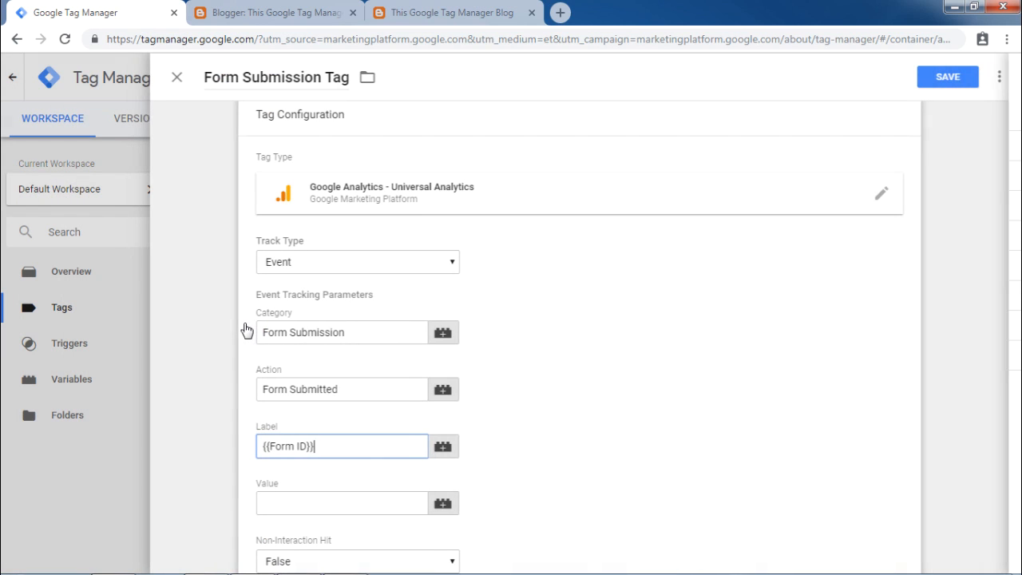
- Enable overriding settings in the Form Submission Tag and enter the Google Analytics tracking ID
{"action": "scroll", "coordinate": [715, 396], "scroll_direction": "down", "scroll_amount": 2}
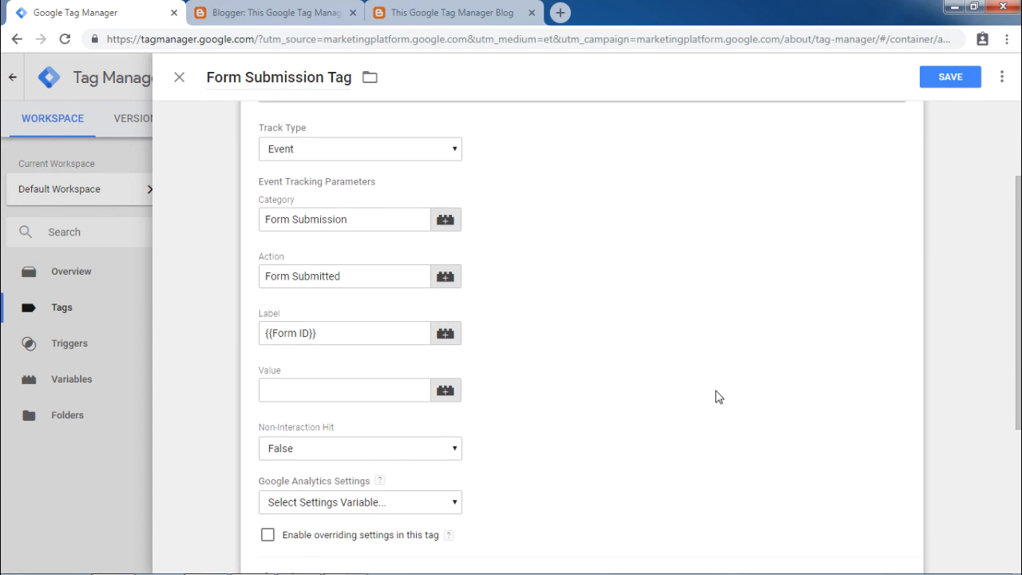
{"action": "scroll", "coordinate": [713, 395], "scroll_direction": "down", "scroll_amount": 2}
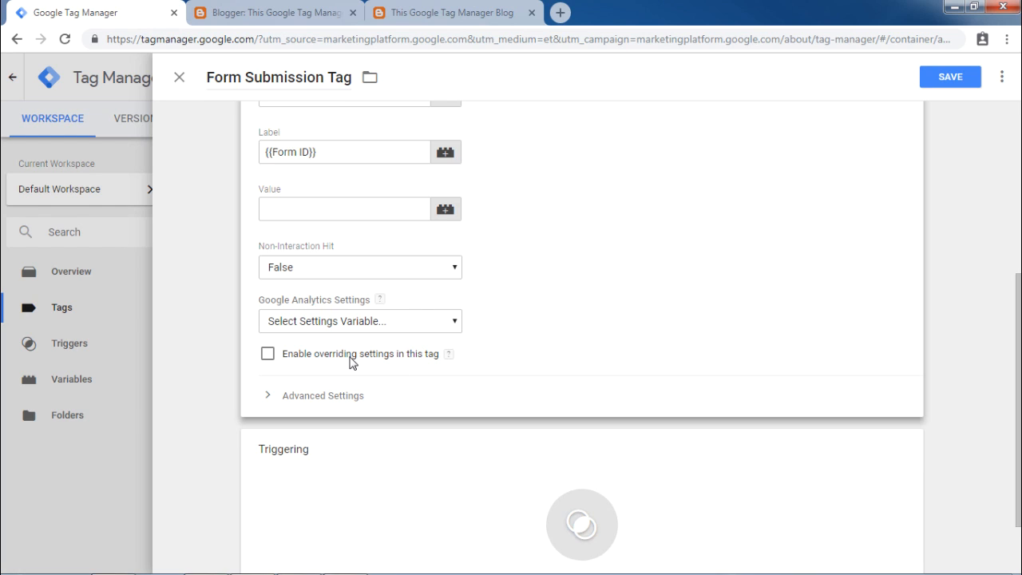
{"action": "left_click", "coordinate": [268, 355]}
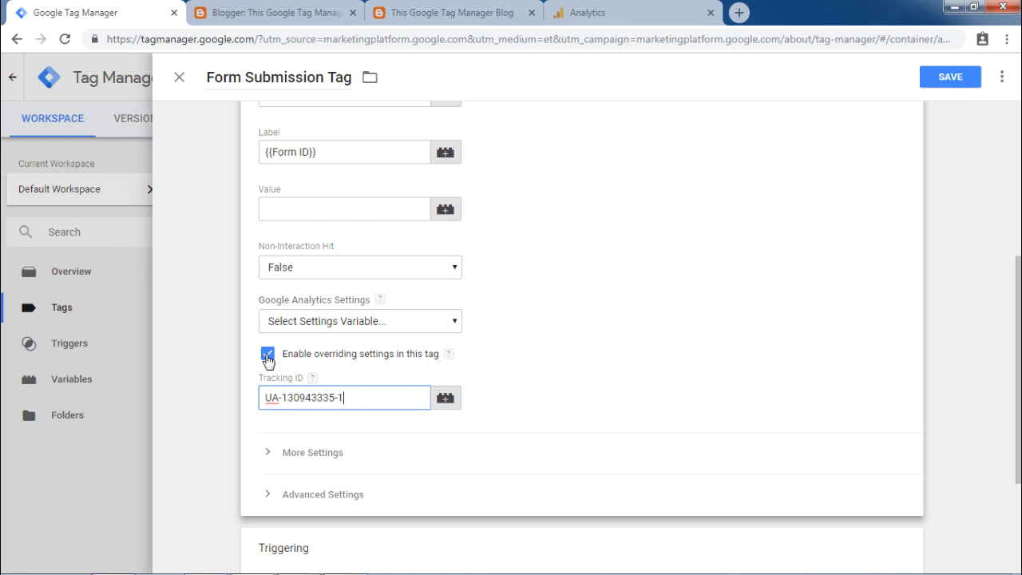
- Assign Form Submission Trigger as the tag's firing trigger and save the tag
{"action": "left_click", "coordinate": [934, 81]}
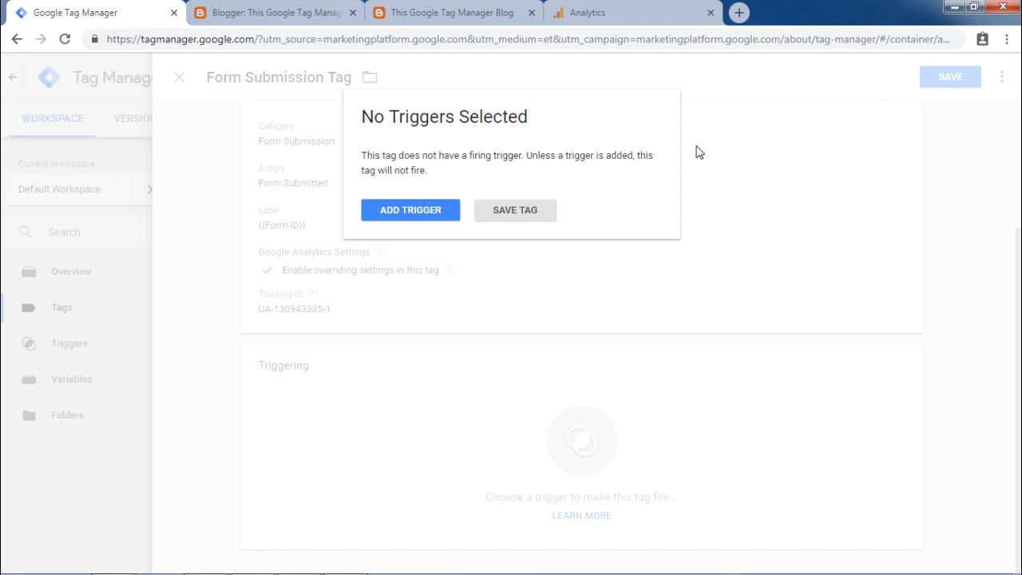
{"action": "left_click", "coordinate": [418, 208]}
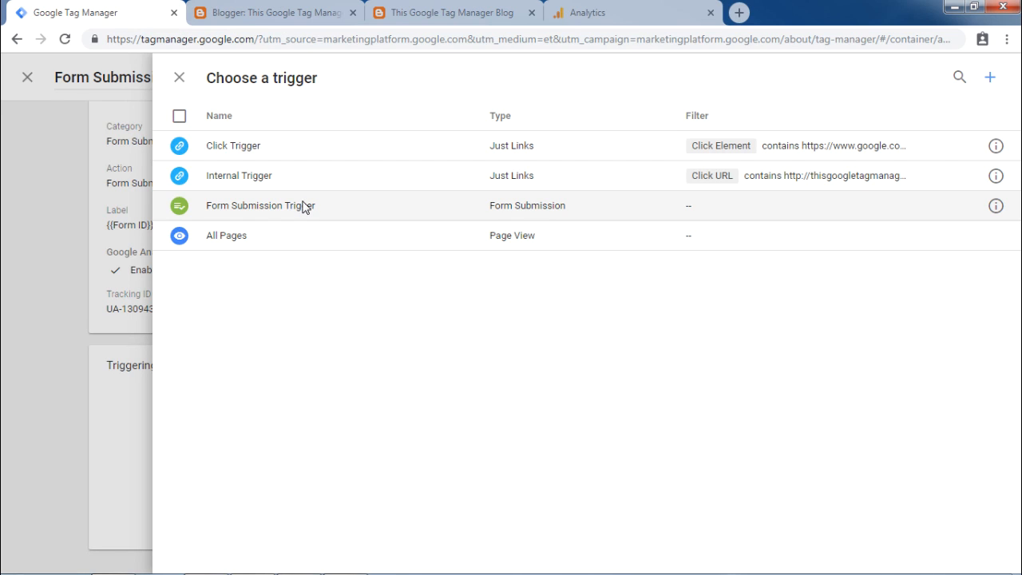
{"action": "left_click", "coordinate": [274, 212]}
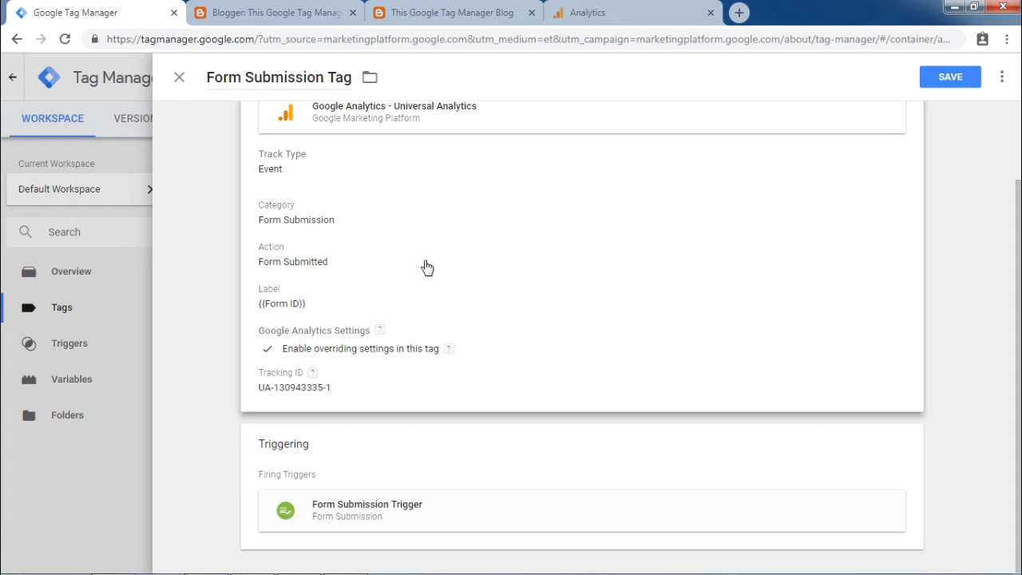
{"action": "left_click", "coordinate": [962, 81]}
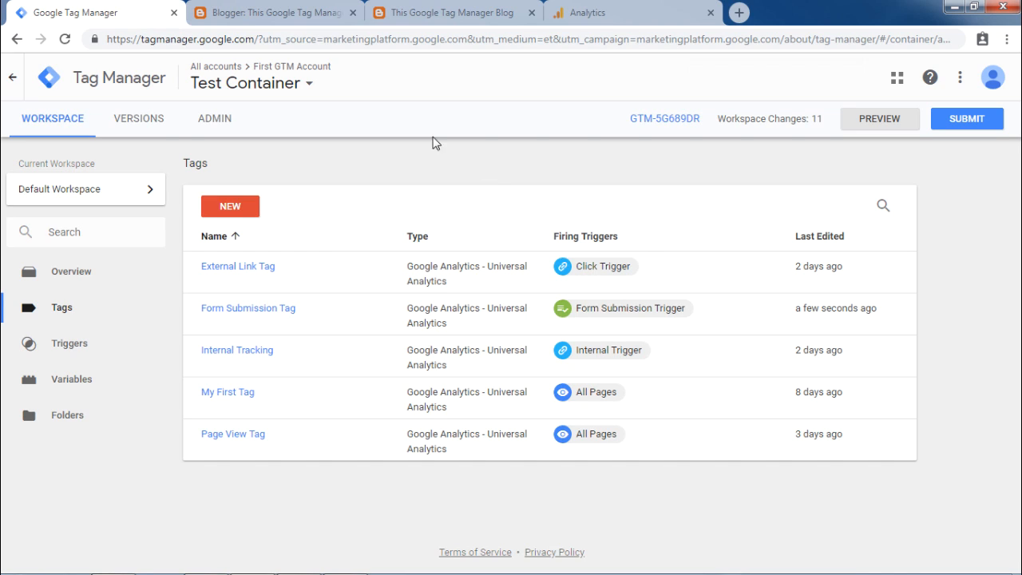
- Add a Blog Search gadget titled Search This Blog to the sidebar-right-1 section in Blogger's layout and reload the published blog
{"action": "left_click", "coordinate": [420, 23]}
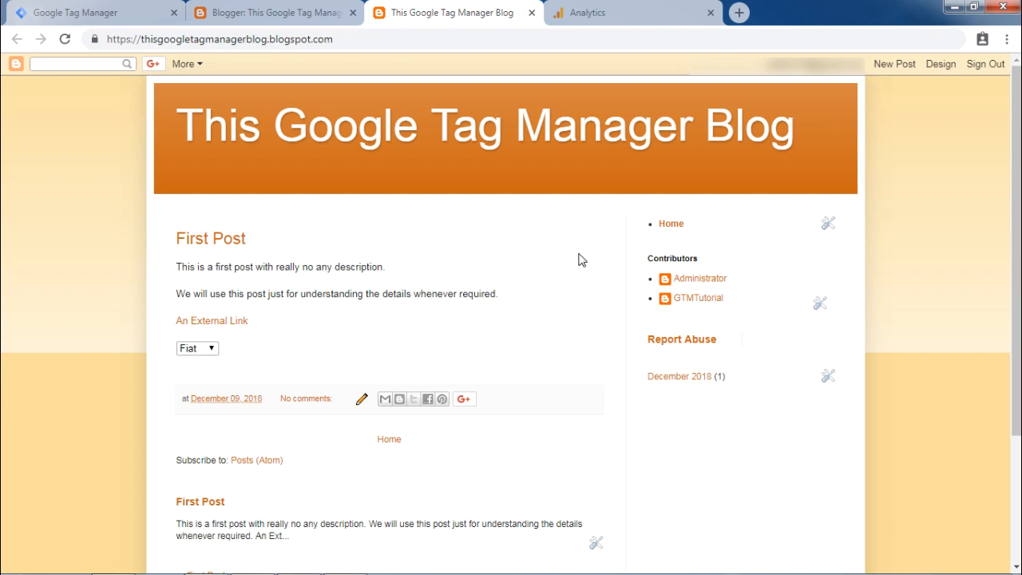
{"action": "left_click", "coordinate": [271, 13]}
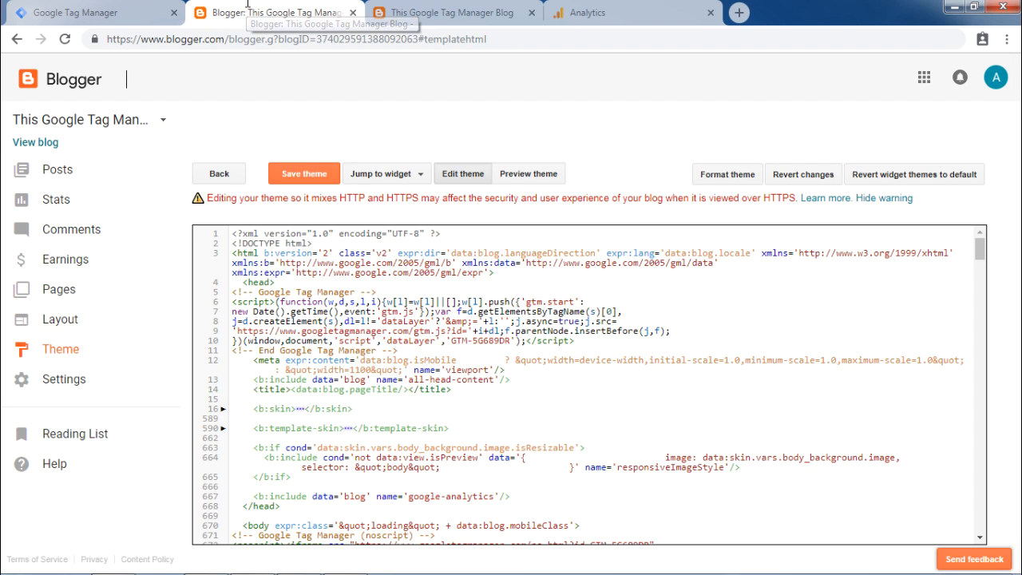
{"action": "left_click", "coordinate": [54, 325]}
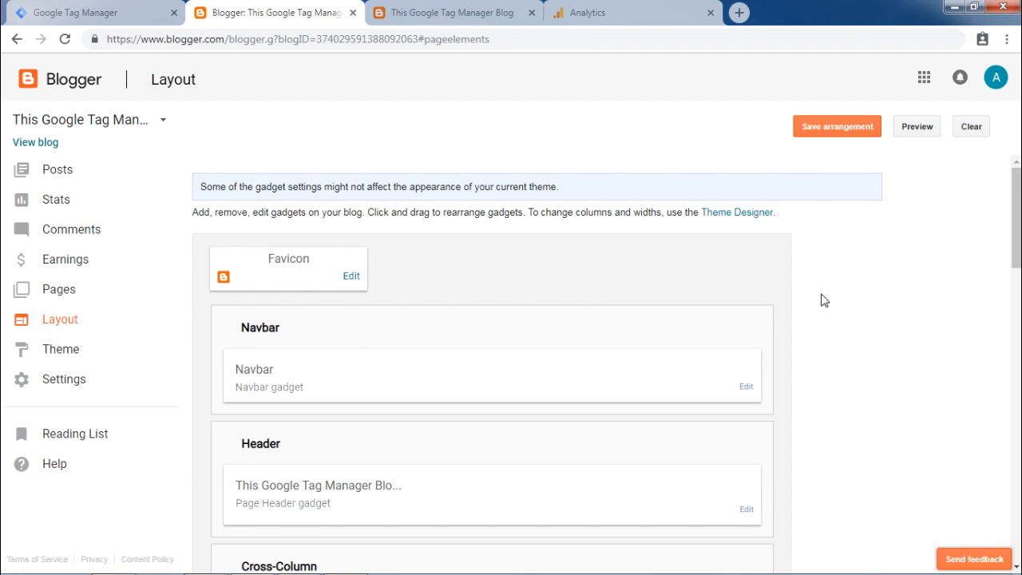
{"action": "scroll", "coordinate": [822, 299], "scroll_direction": "down", "scroll_amount": 5}
{"action": "scroll", "coordinate": [824, 301], "scroll_direction": "down", "scroll_amount": 1}
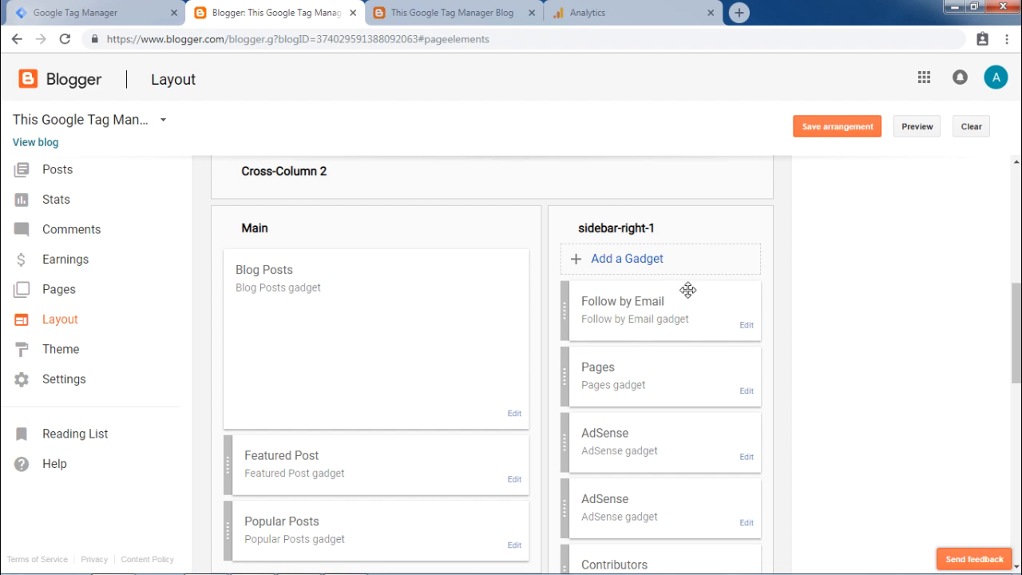
{"action": "left_click", "coordinate": [610, 258]}
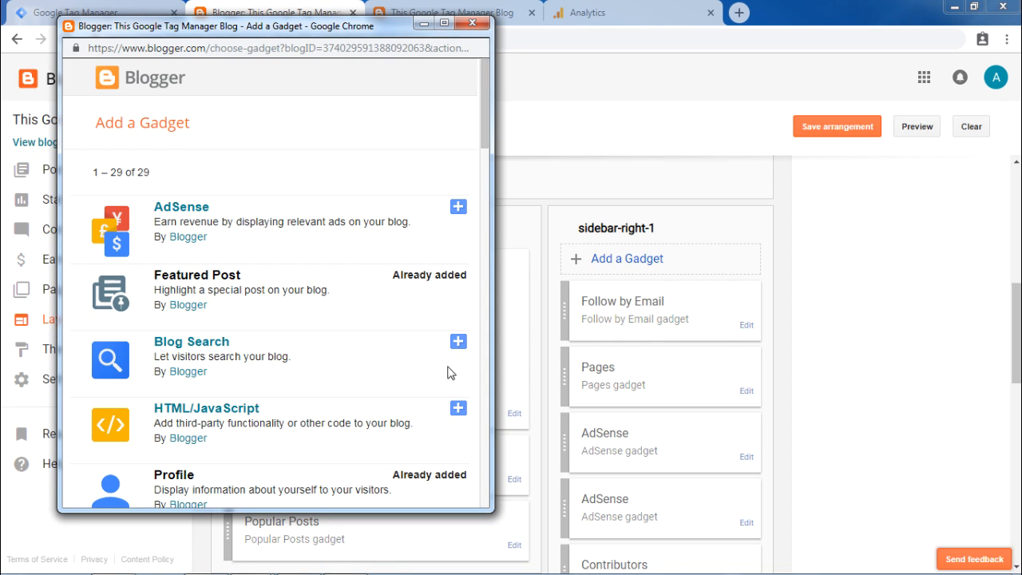
{"action": "left_click", "coordinate": [455, 341]}
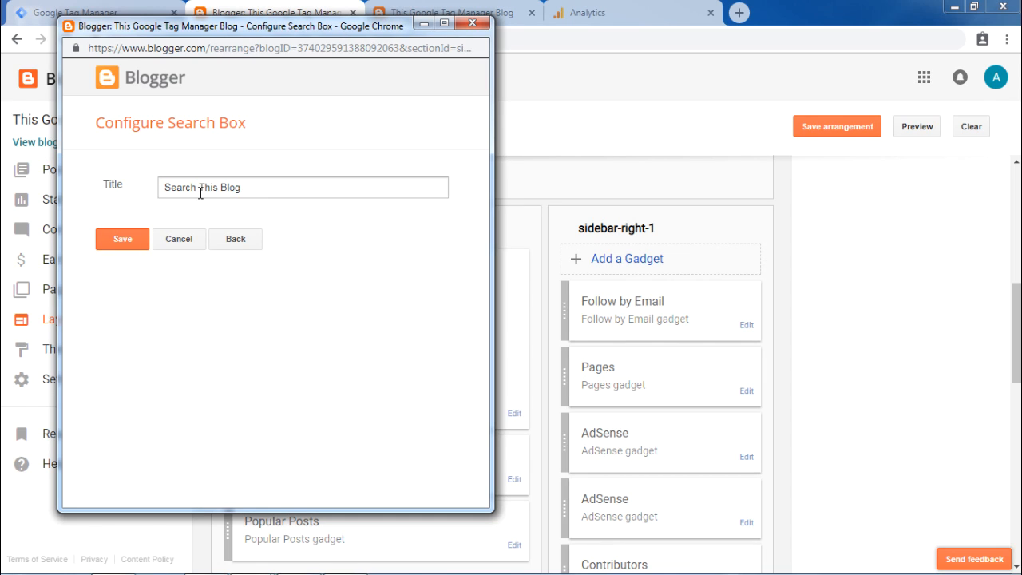
{"action": "left_click", "coordinate": [120, 241]}
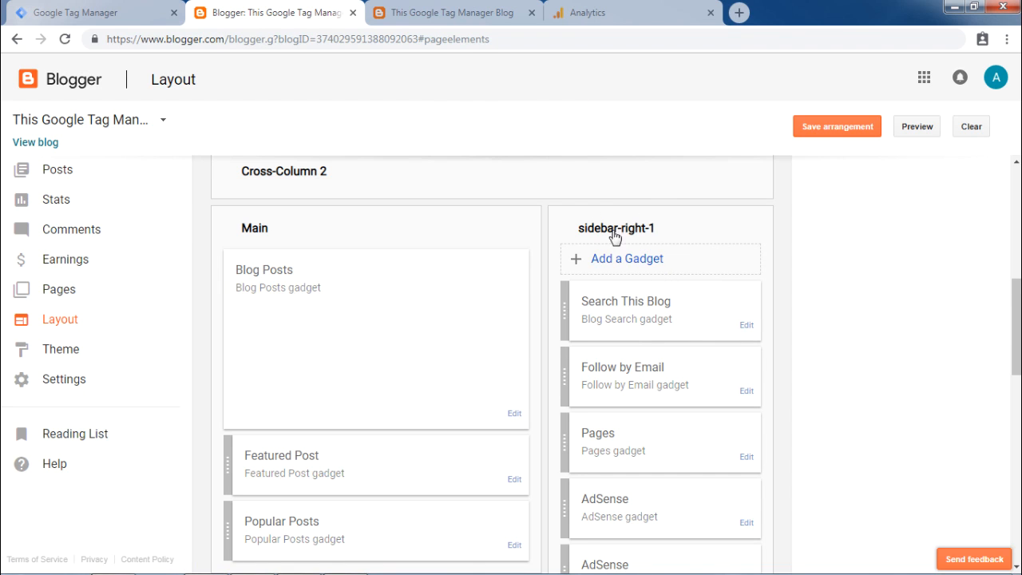
{"action": "left_click", "coordinate": [466, 11]}
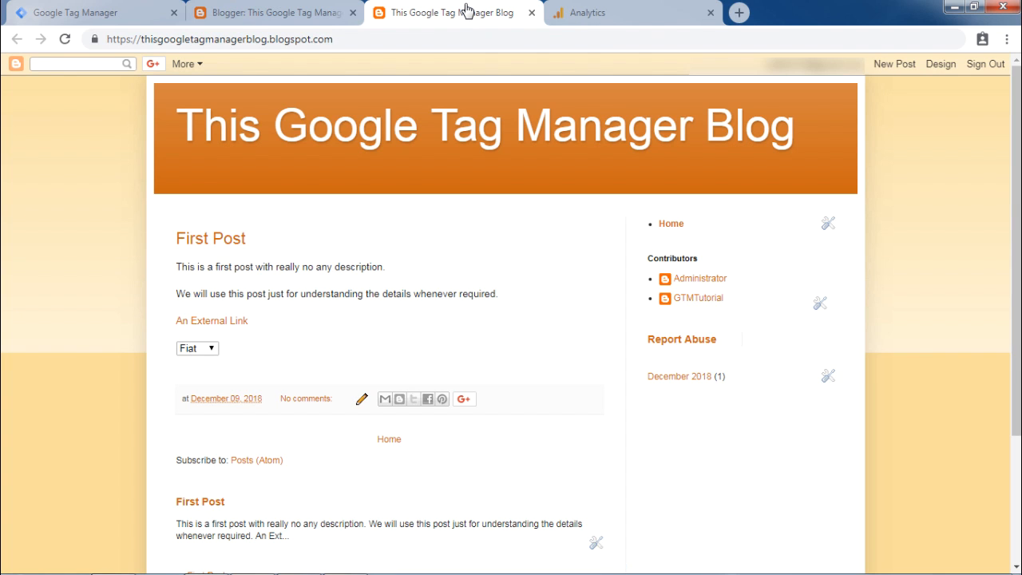
{"action": "key", "text": "F5"}
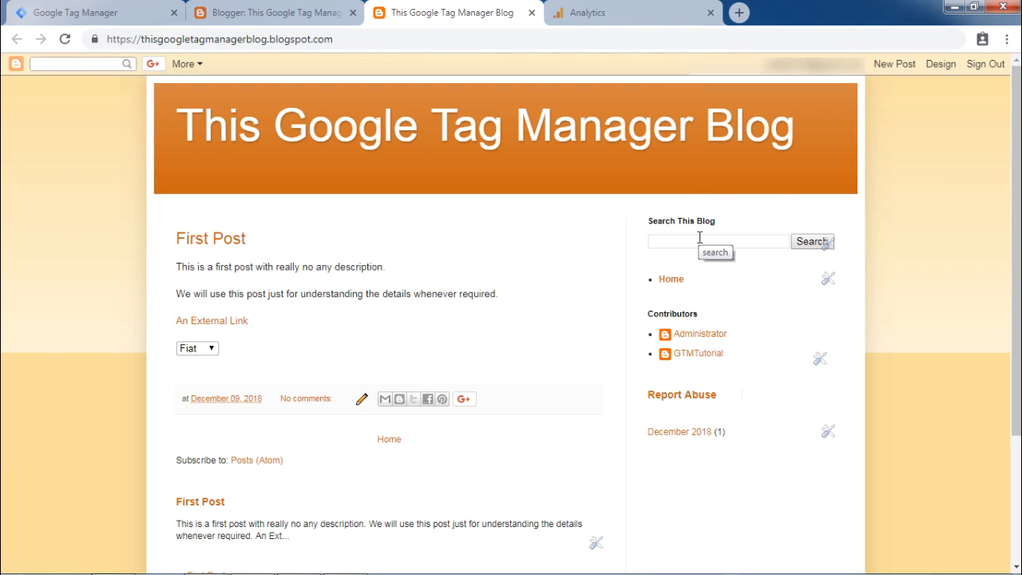
- Start preview mode for the Default Workspace in Google Tag Manager and reload the blog with the debug pane
{"action": "left_click", "coordinate": [72, 5]}
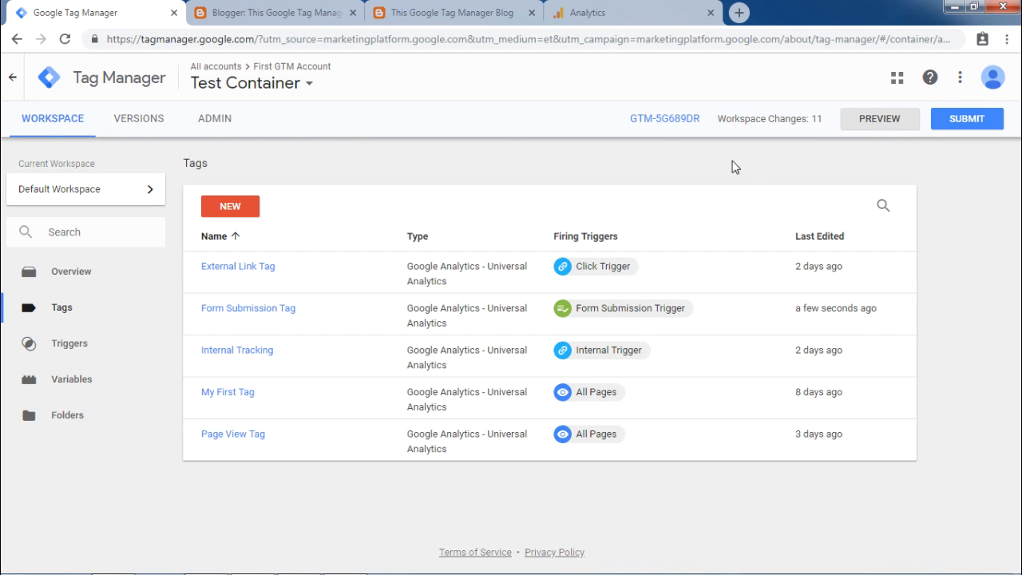
{"action": "left_click", "coordinate": [872, 127]}
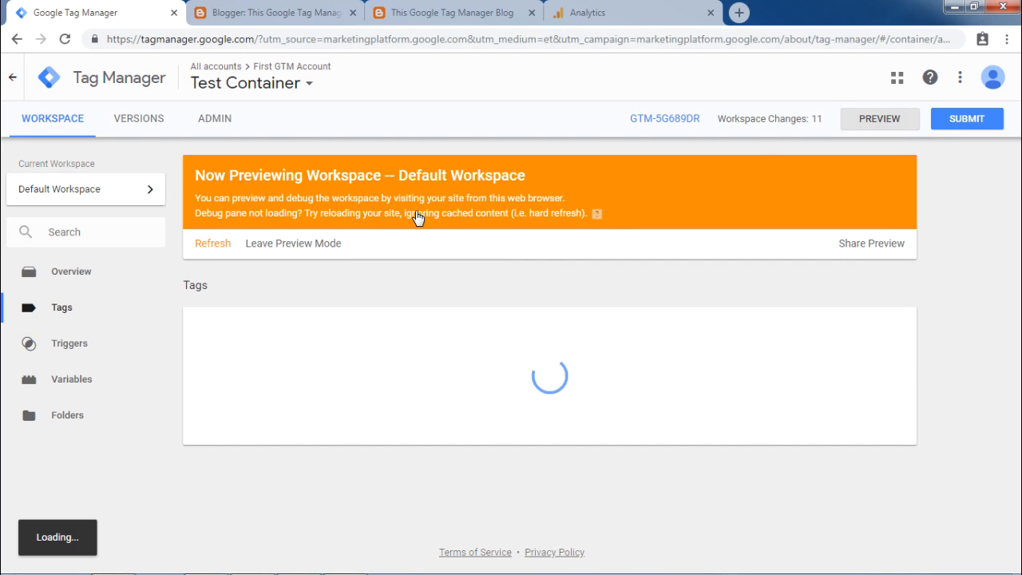
{"action": "left_click", "coordinate": [431, 10]}
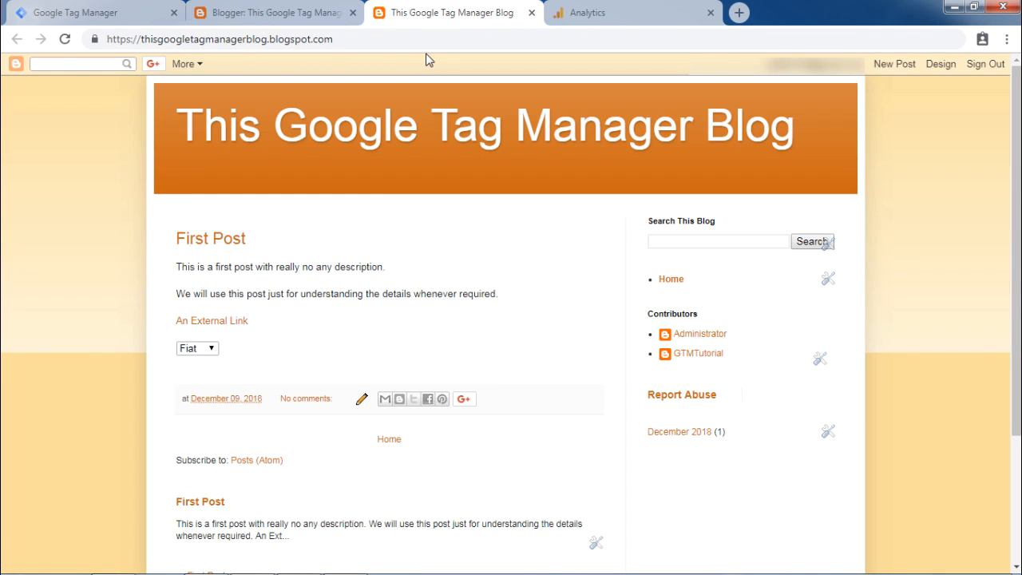
{"action": "key", "text": "F5"}
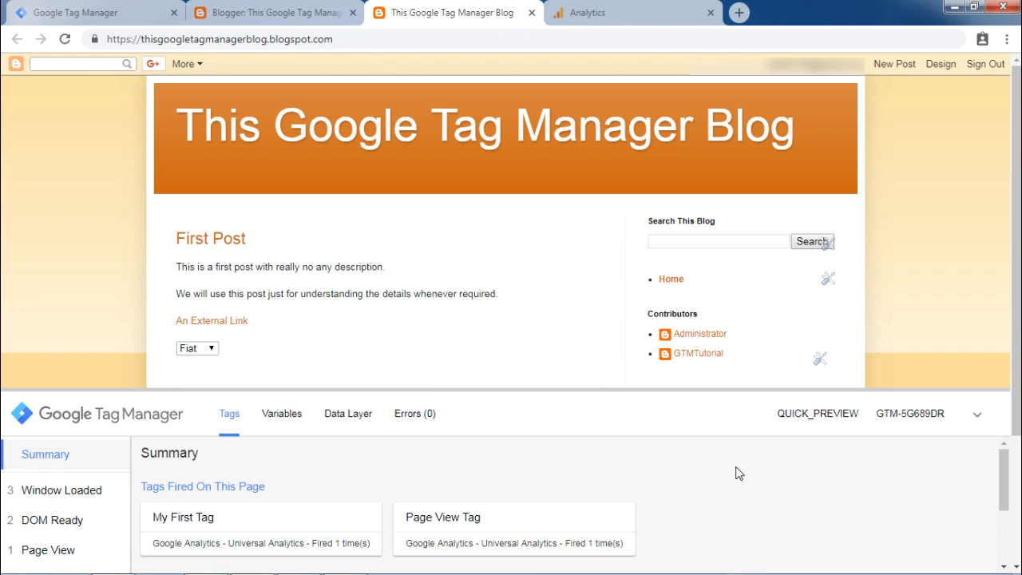
- Check the fired and unfired tags in the debug summary and submit the blog's empty search form to test the Form Submission Tag
{"action": "scroll", "coordinate": [738, 473], "scroll_direction": "down", "scroll_amount": 3}
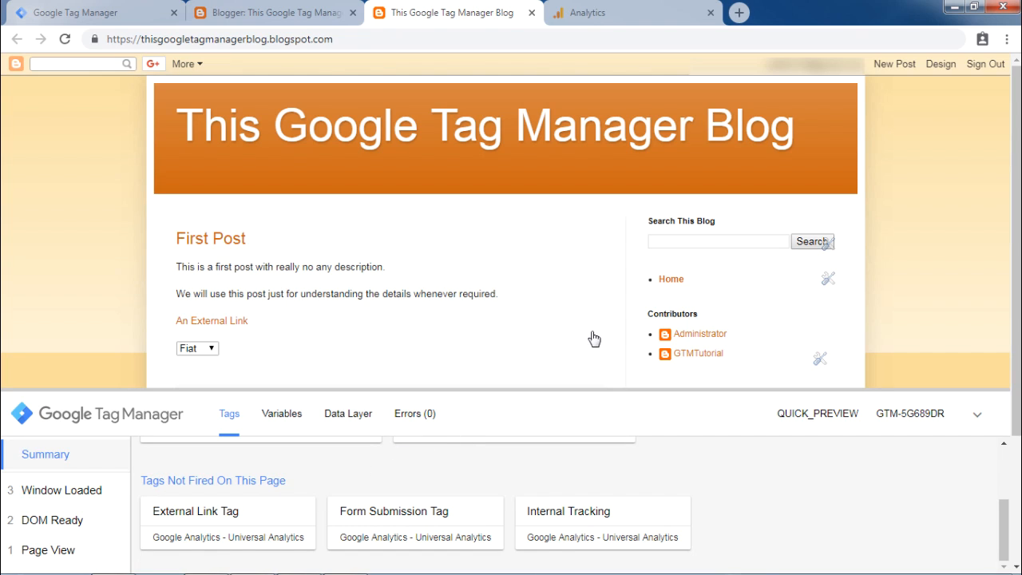
{"action": "scroll", "coordinate": [715, 499], "scroll_direction": "up", "scroll_amount": 3}
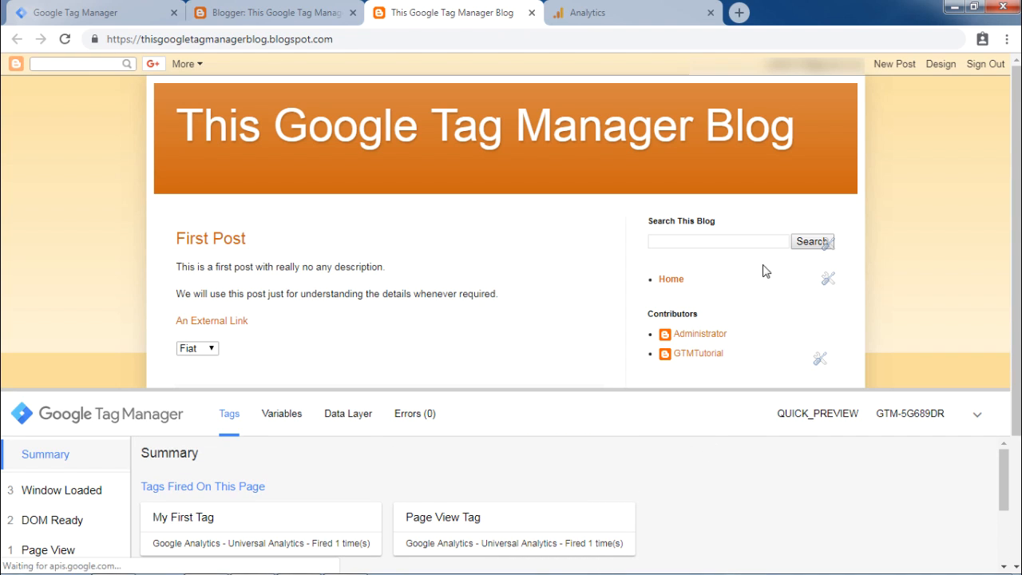
{"action": "left_click", "coordinate": [811, 242]}
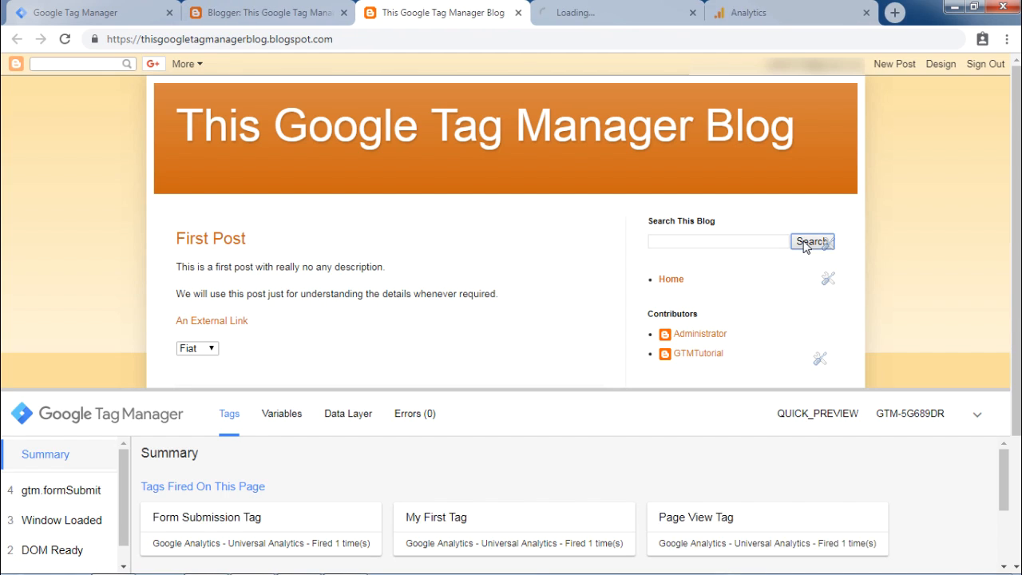